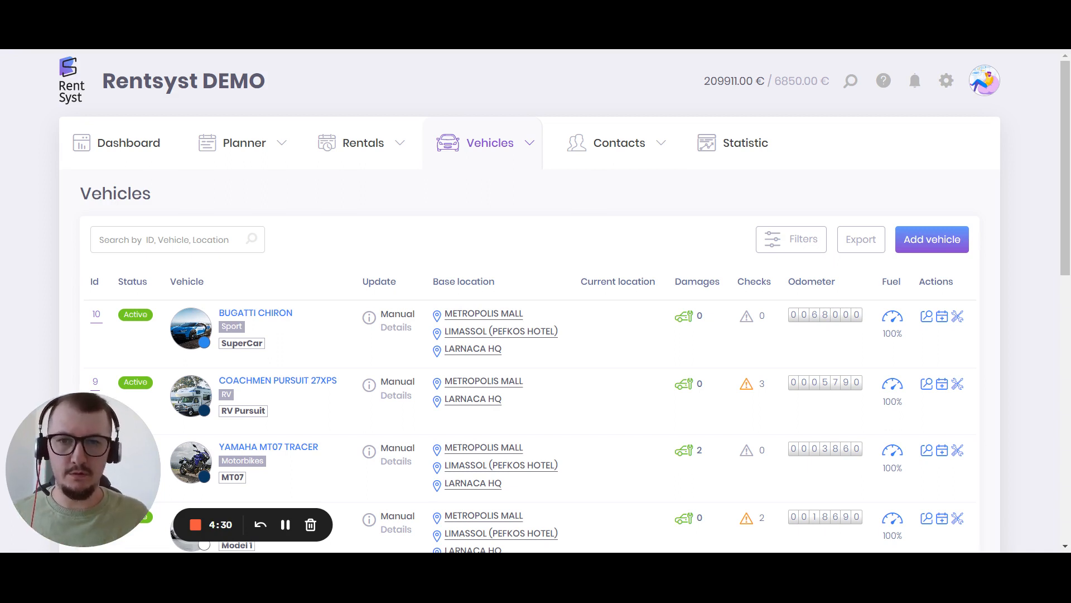
Step: Start adding a new vehicle from the vehicle list and show its Specifications section
{"action": "left_click", "coordinate": [483, 146]}
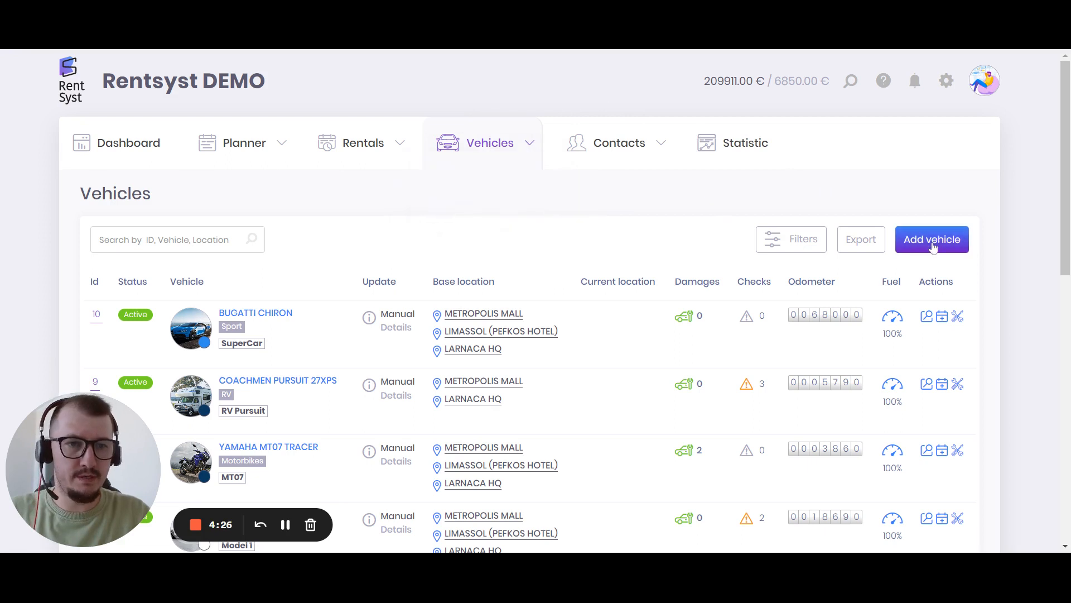
{"action": "left_click", "coordinate": [934, 247]}
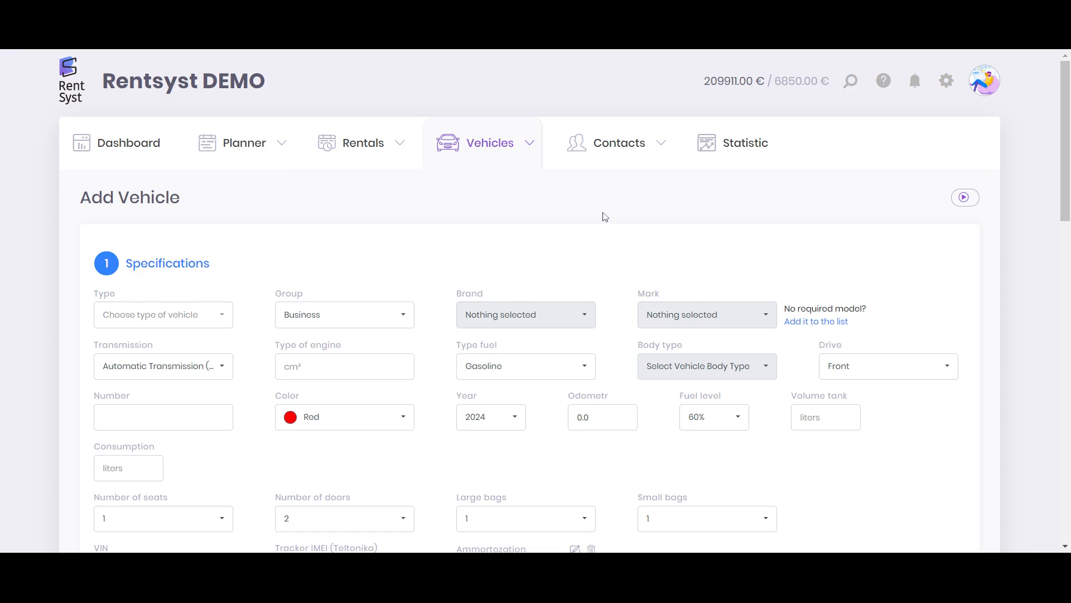
{"action": "left_click", "coordinate": [742, 247]}
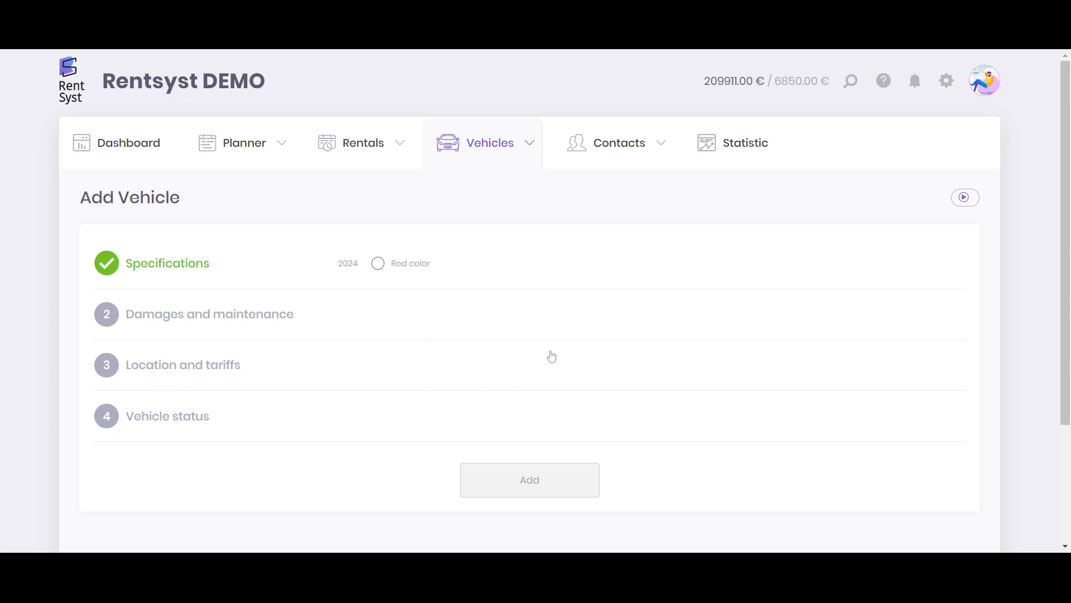
{"action": "left_click", "coordinate": [600, 264]}
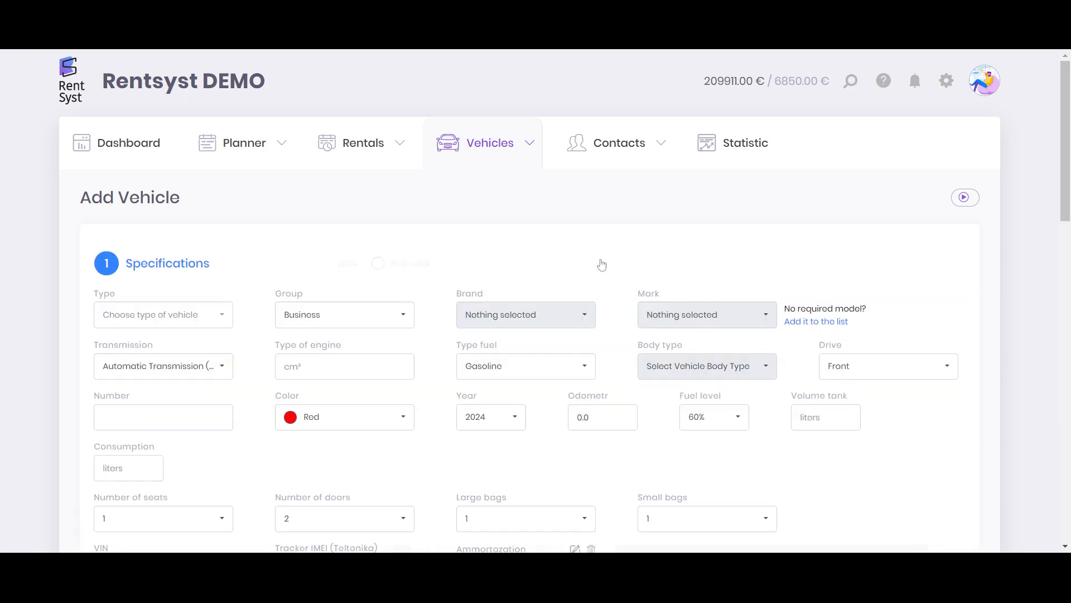
Step: Set the new vehicle's type to Car and its group to Business
{"action": "scroll", "coordinate": [638, 249], "scroll_direction": "down", "scroll_amount": 2}
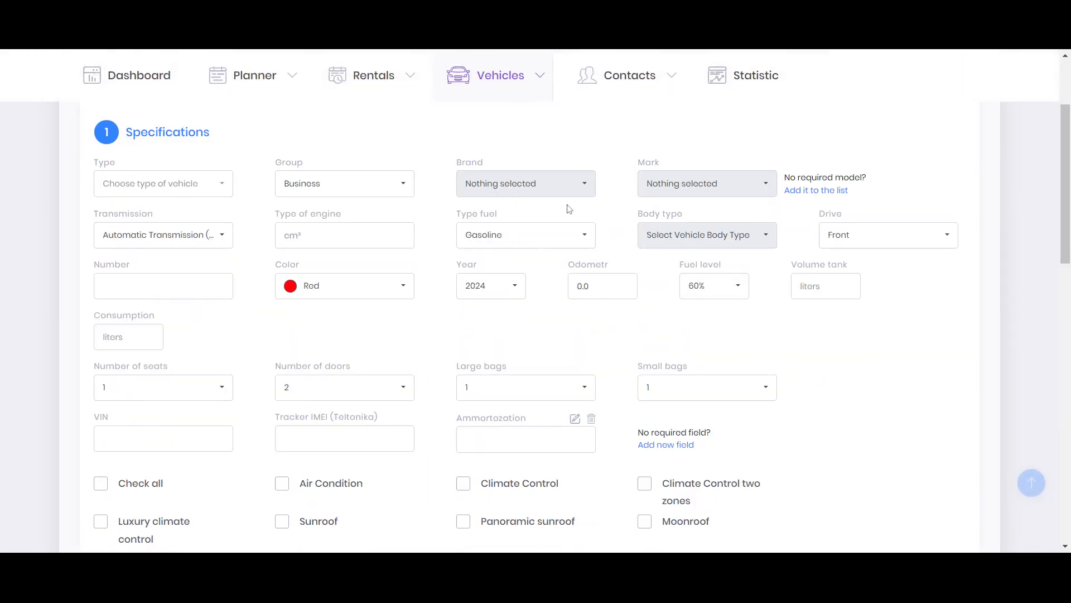
{"action": "left_click", "coordinate": [202, 188]}
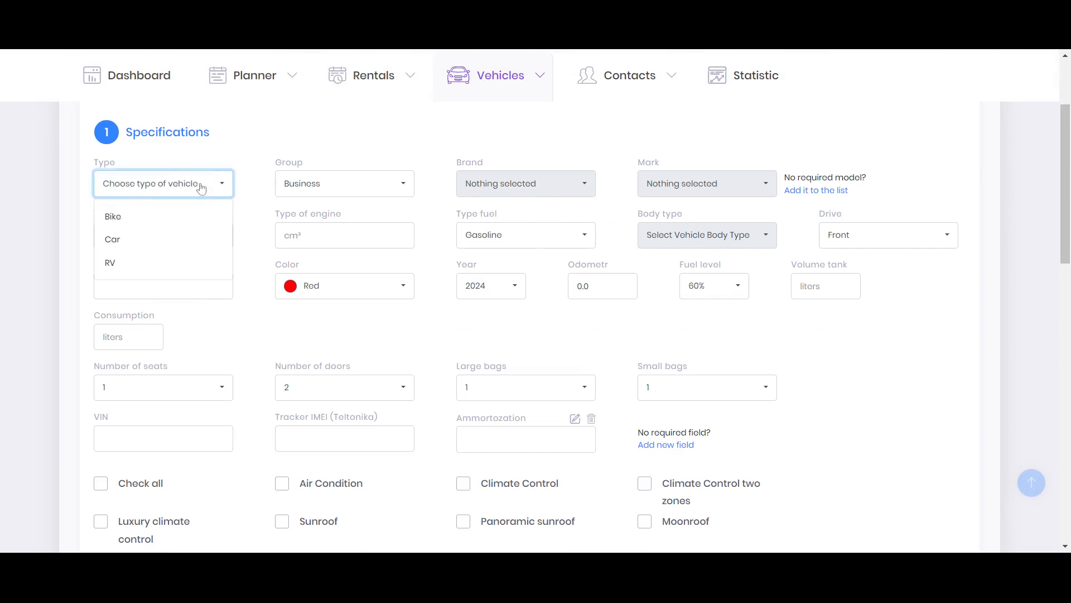
{"action": "left_click", "coordinate": [149, 240]}
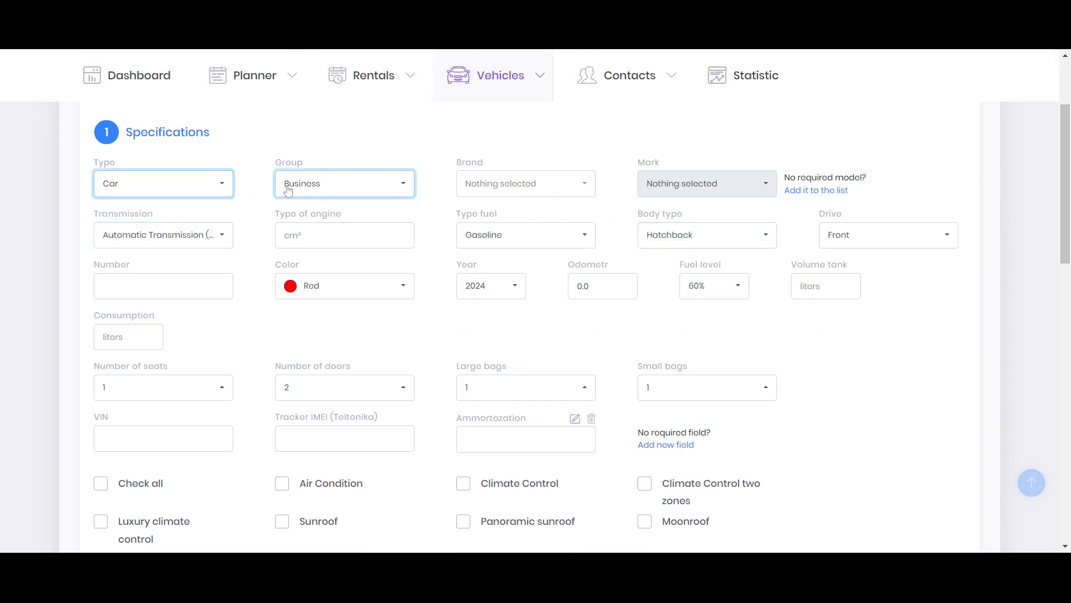
{"action": "left_click", "coordinate": [340, 190]}
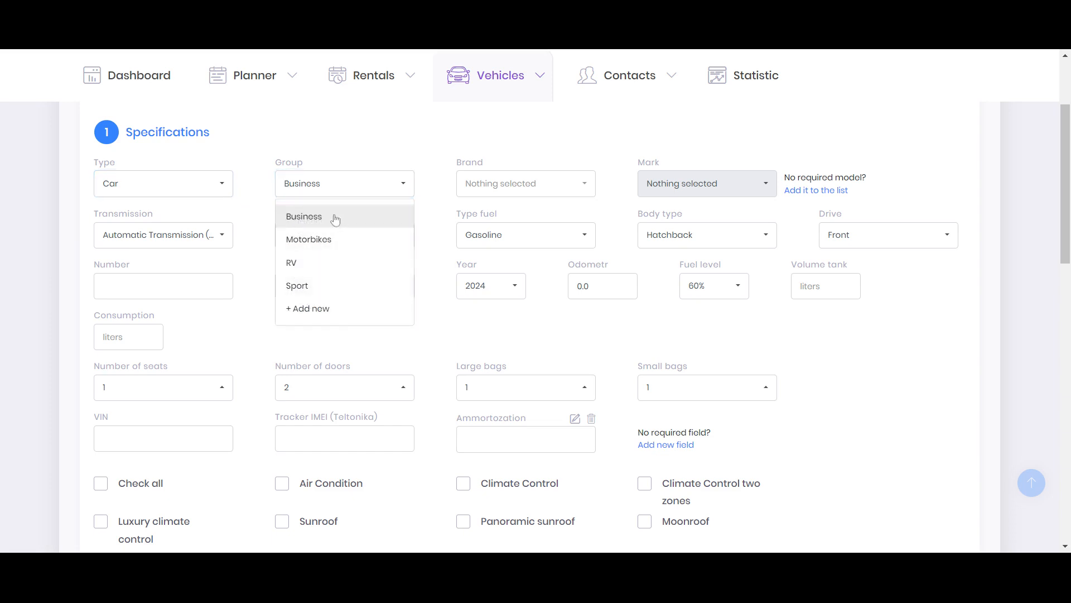
{"action": "left_click", "coordinate": [301, 223]}
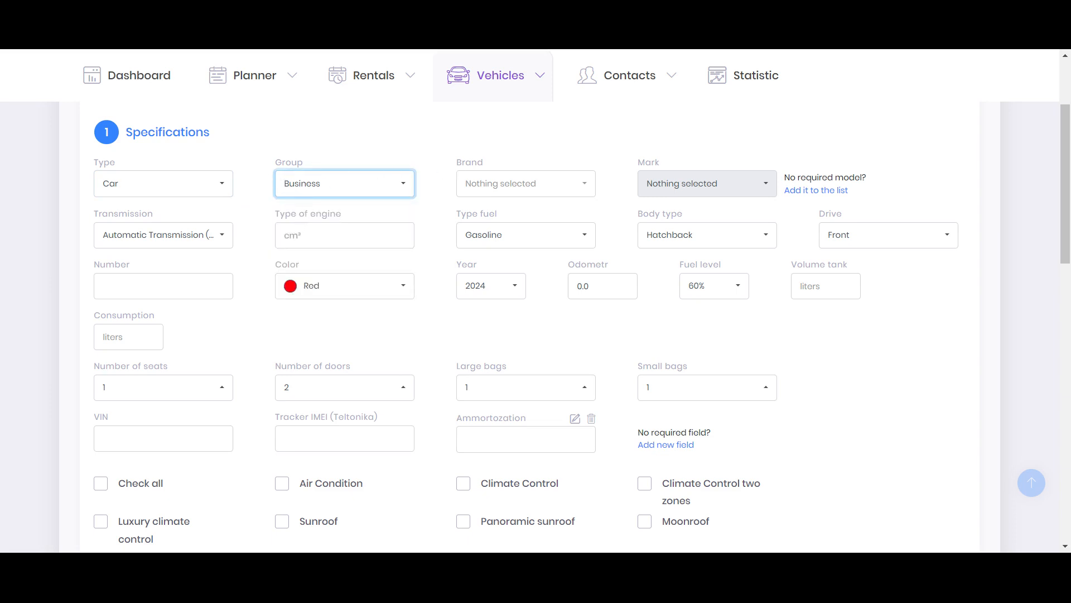
Step: Choose MASERATI as the vehicle's brand and GRANTURISMO as its mark
{"action": "left_click_drag", "start_coordinate": [456, 163], "coordinate": [481, 163]}
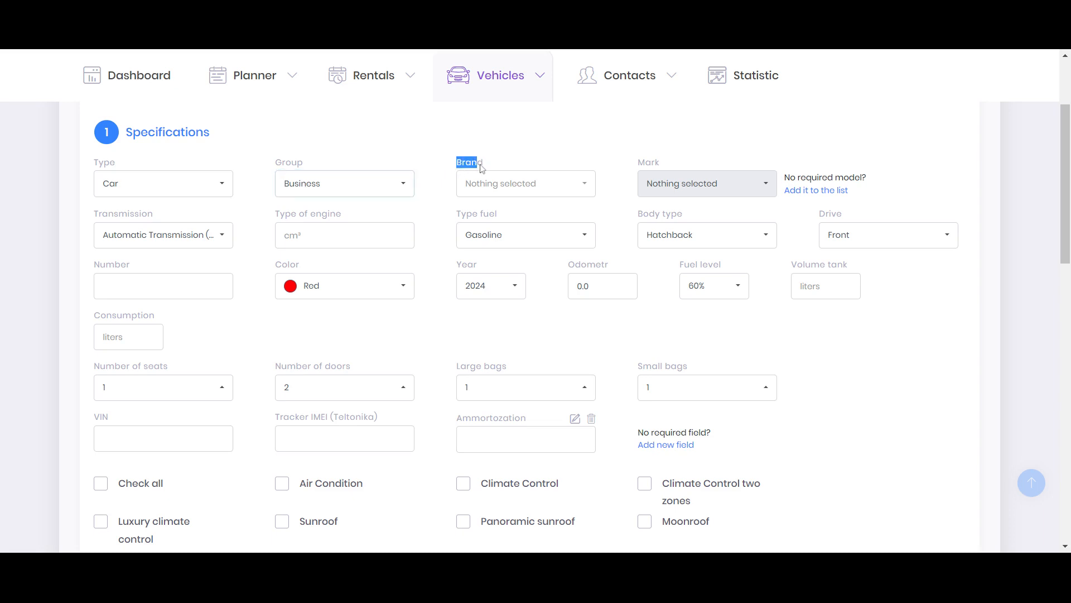
{"action": "left_click_drag", "start_coordinate": [639, 163], "coordinate": [660, 167]}
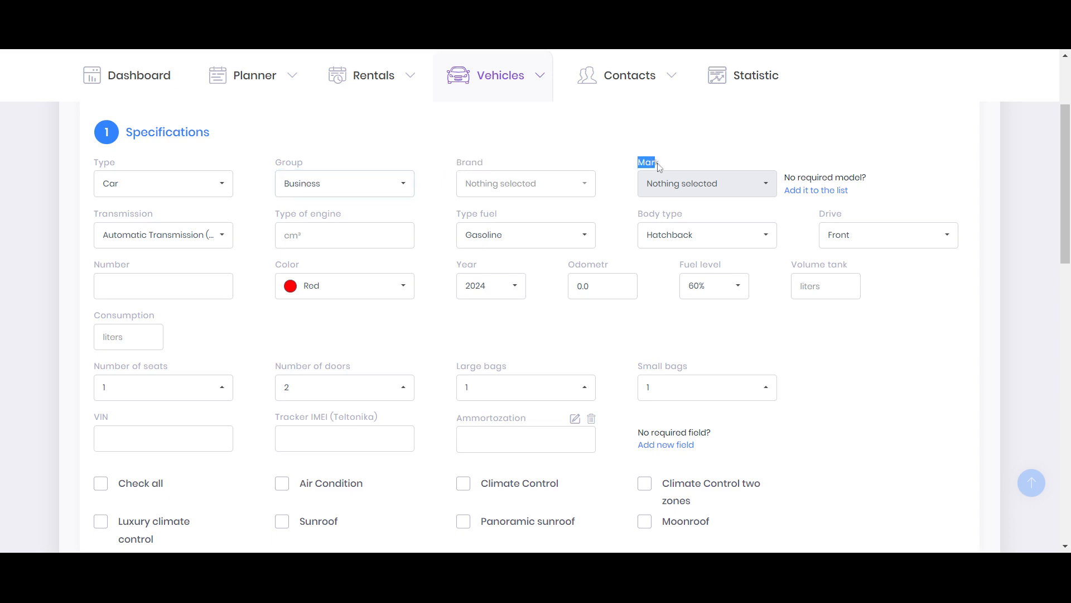
{"action": "left_click", "coordinate": [490, 188]}
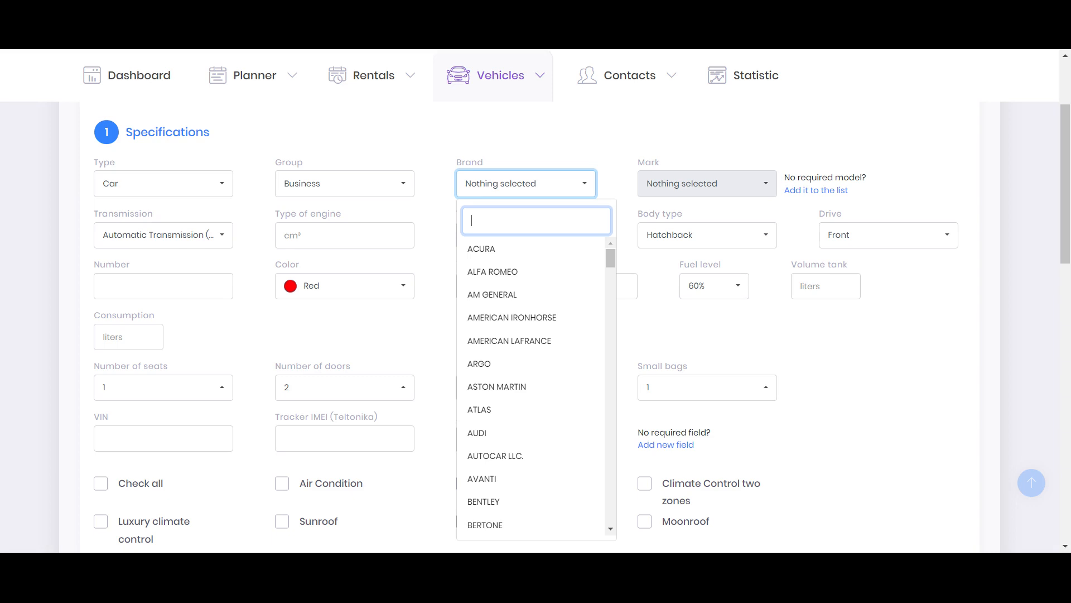
{"action": "type", "text": "mas"}
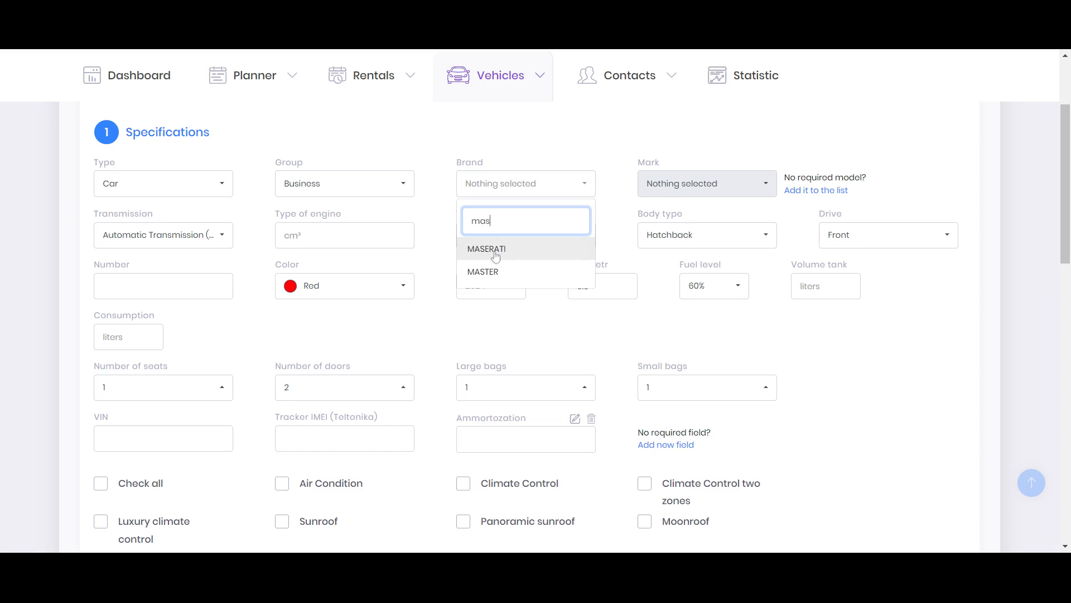
{"action": "left_click", "coordinate": [493, 252]}
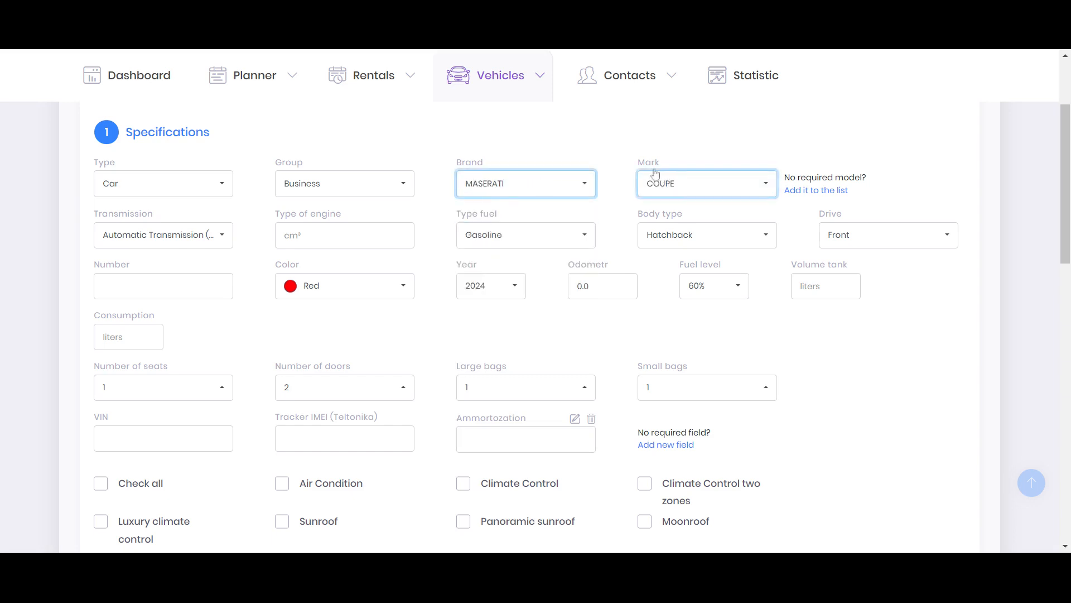
{"action": "left_click", "coordinate": [667, 187]}
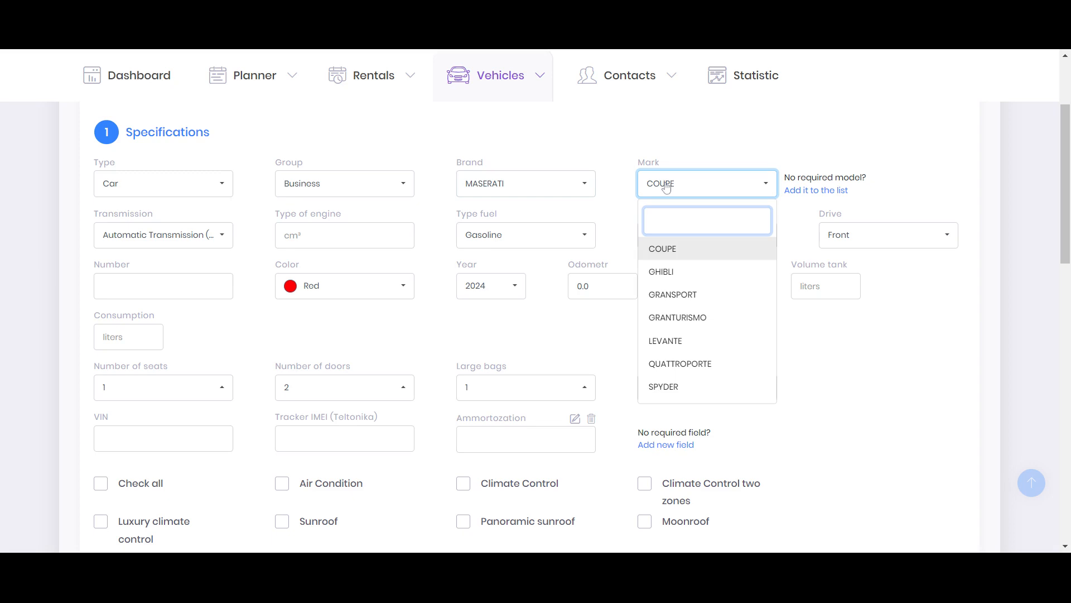
{"action": "left_click", "coordinate": [669, 316]}
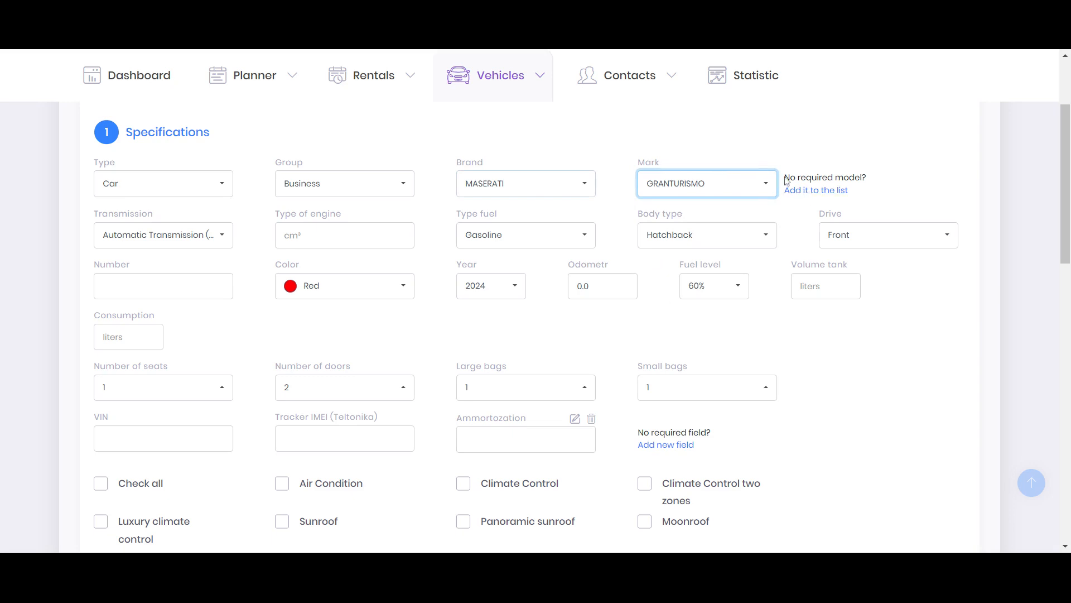
{"action": "left_click_drag", "start_coordinate": [783, 177], "coordinate": [880, 180]}
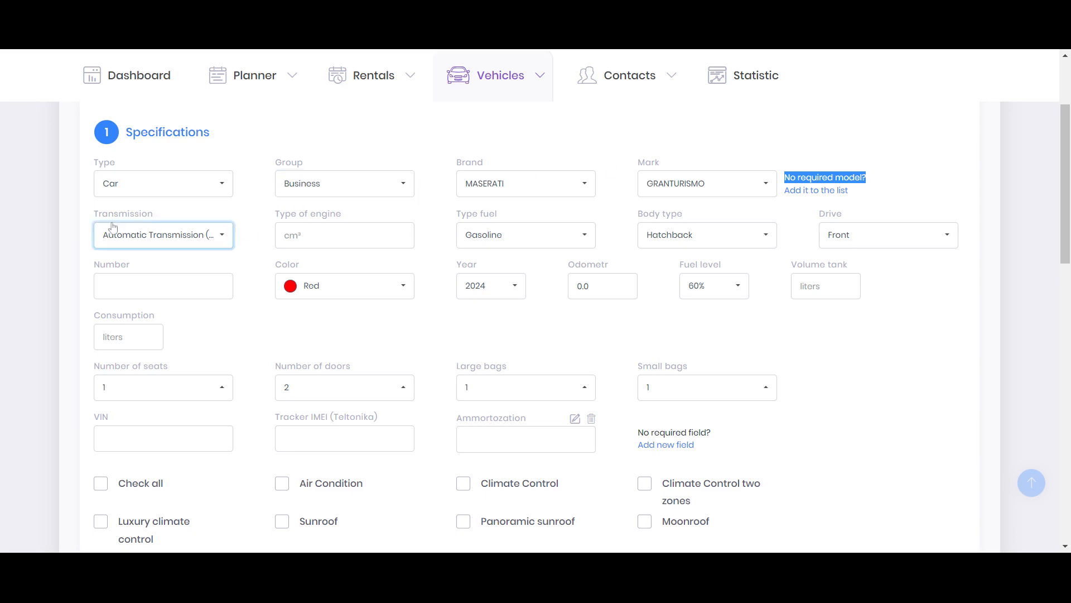
Step: Choose Automatic Transmission (AT) as the transmission and Gasoline as the fuel type
{"action": "left_click_drag", "start_coordinate": [95, 214], "coordinate": [165, 219]}
{"action": "left_click", "coordinate": [165, 236]}
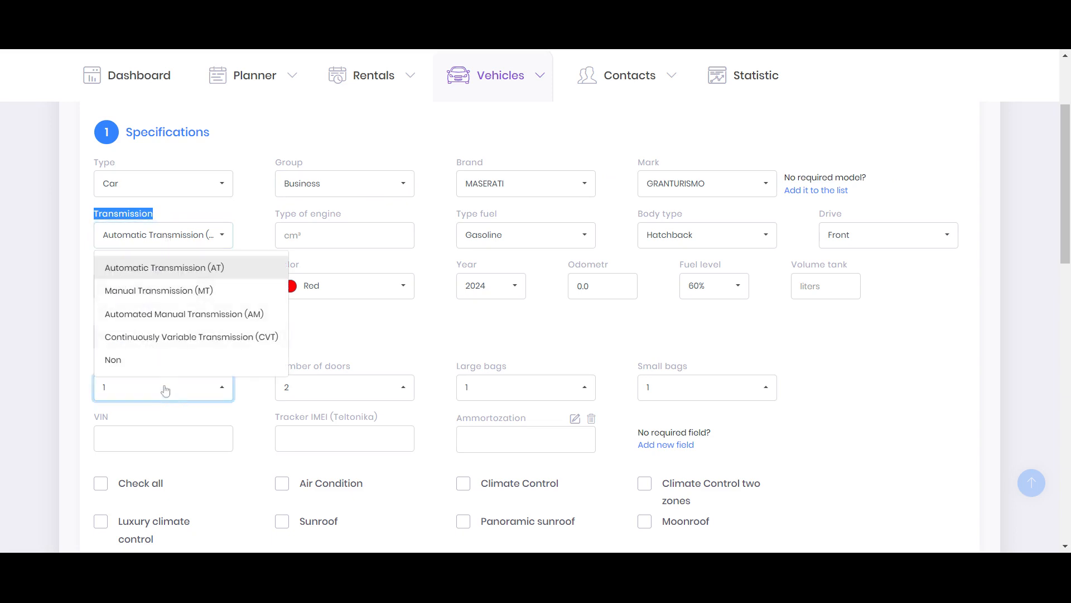
{"action": "left_click", "coordinate": [138, 270]}
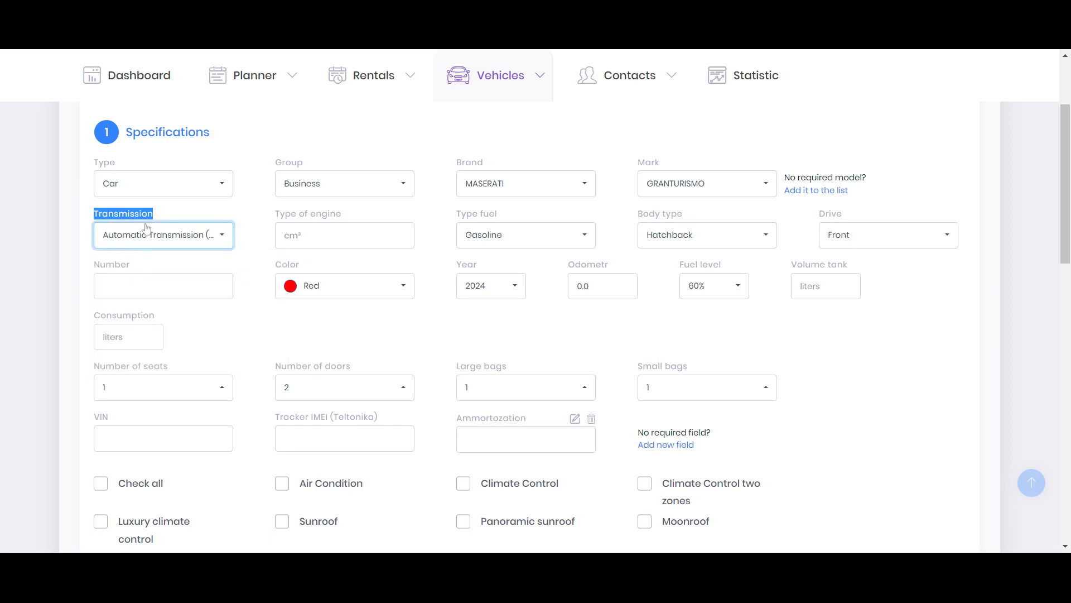
{"action": "left_click_drag", "start_coordinate": [267, 223], "coordinate": [369, 215]}
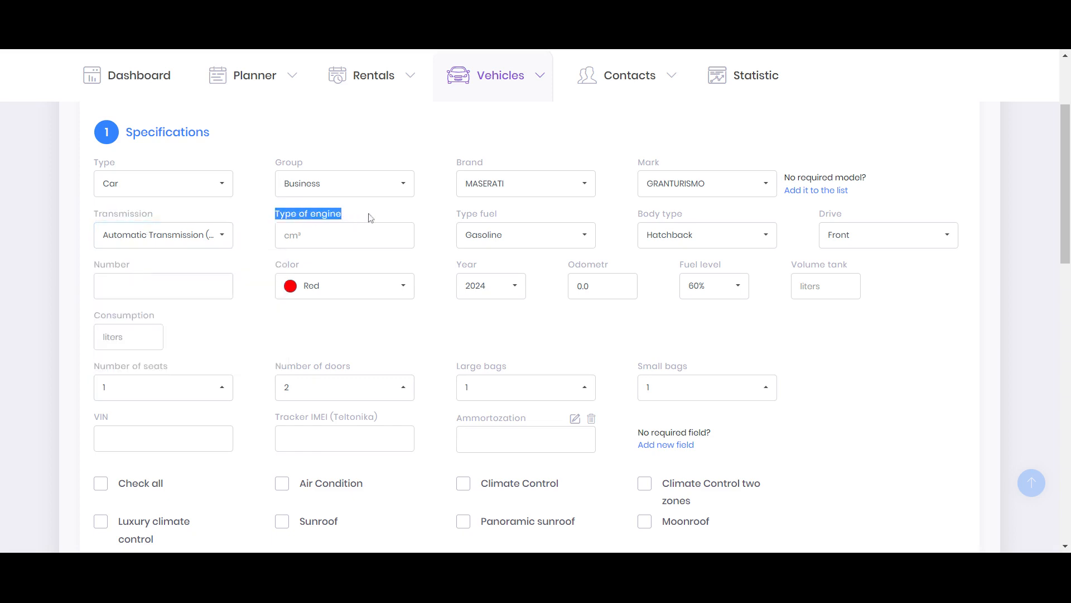
{"action": "left_click", "coordinate": [346, 235]}
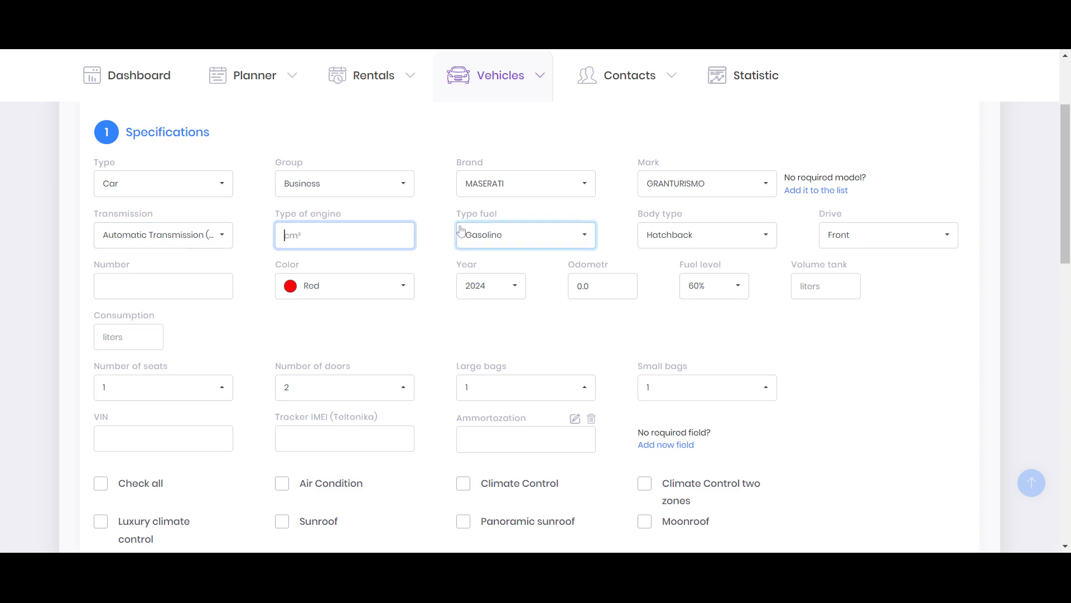
{"action": "left_click_drag", "start_coordinate": [455, 214], "coordinate": [517, 217]}
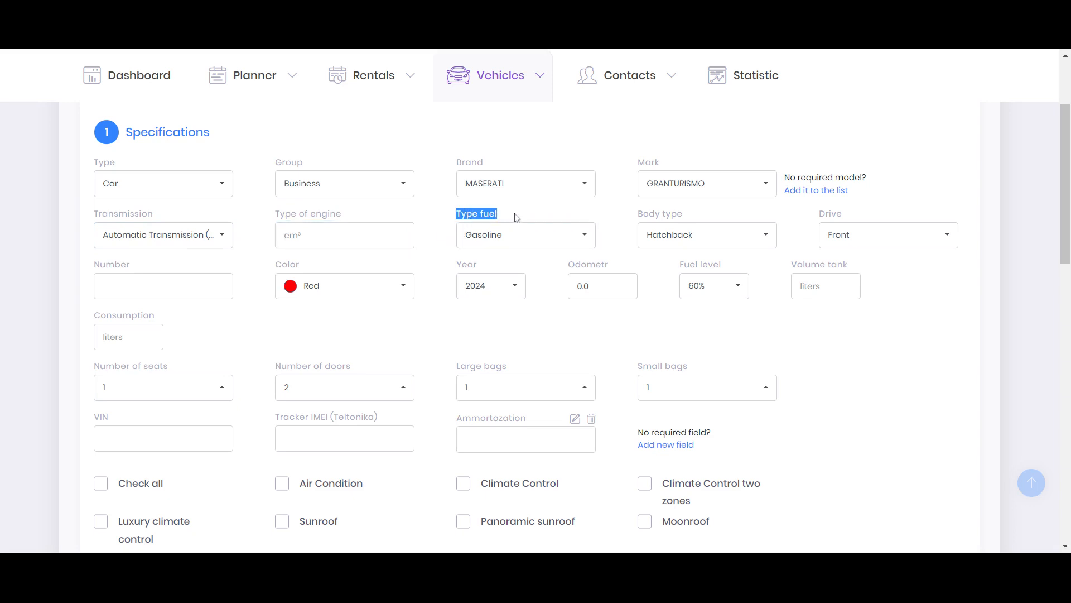
{"action": "left_click", "coordinate": [526, 239]}
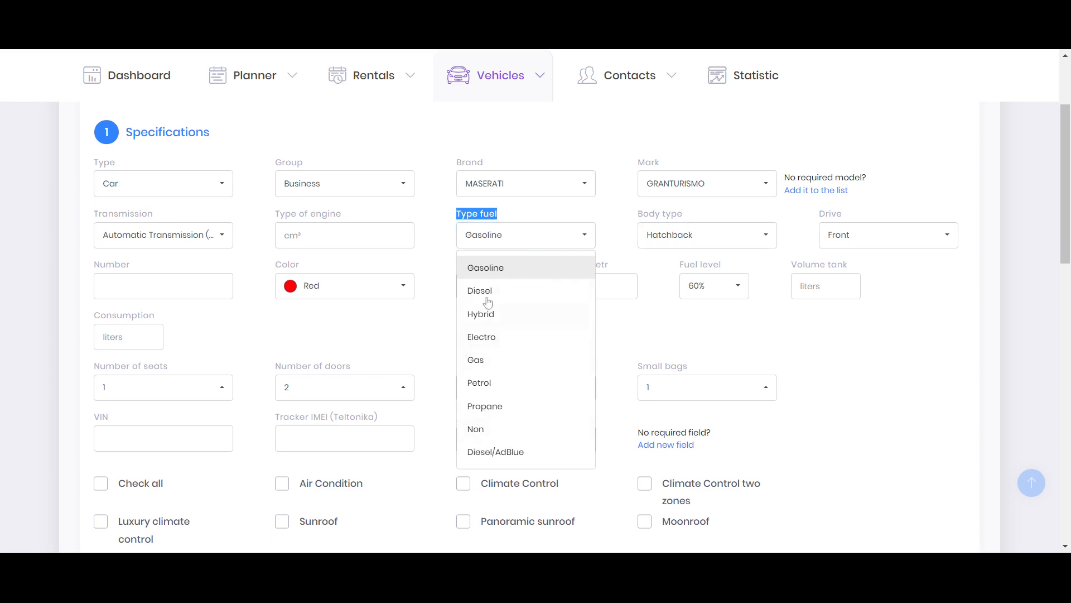
{"action": "left_click", "coordinate": [497, 270]}
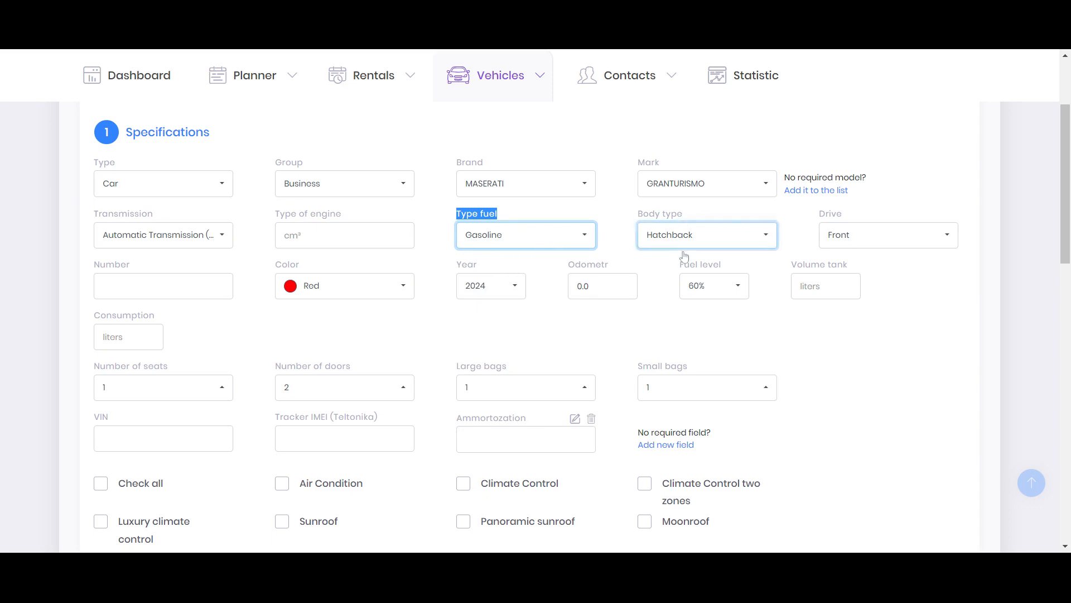
Step: Set the vehicle's body type to Supercar and its drive to Rear
{"action": "left_click_drag", "start_coordinate": [645, 224], "coordinate": [691, 220]}
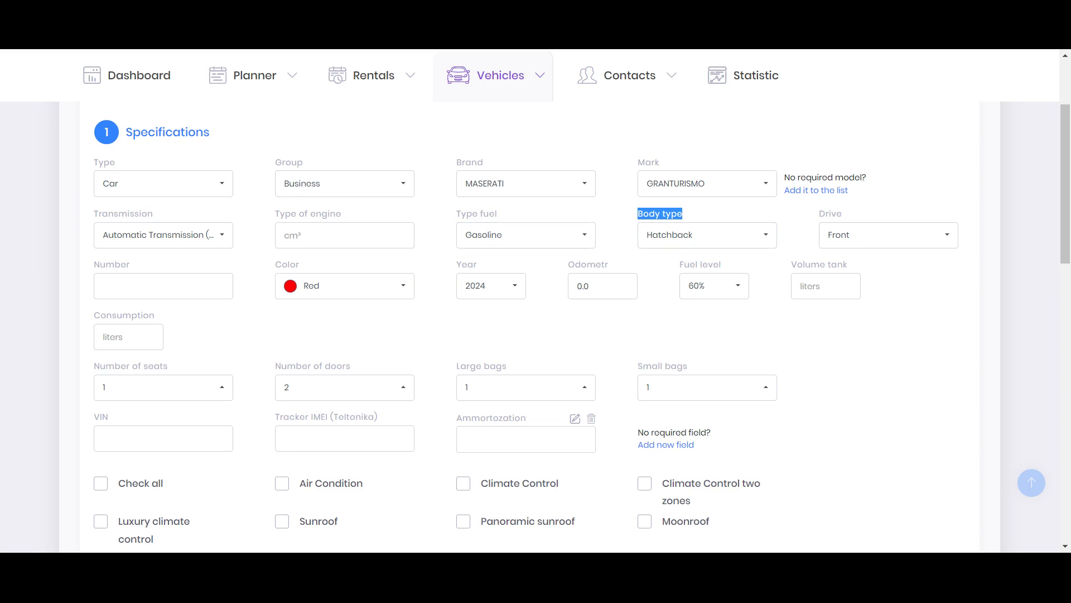
{"action": "left_click", "coordinate": [681, 241]}
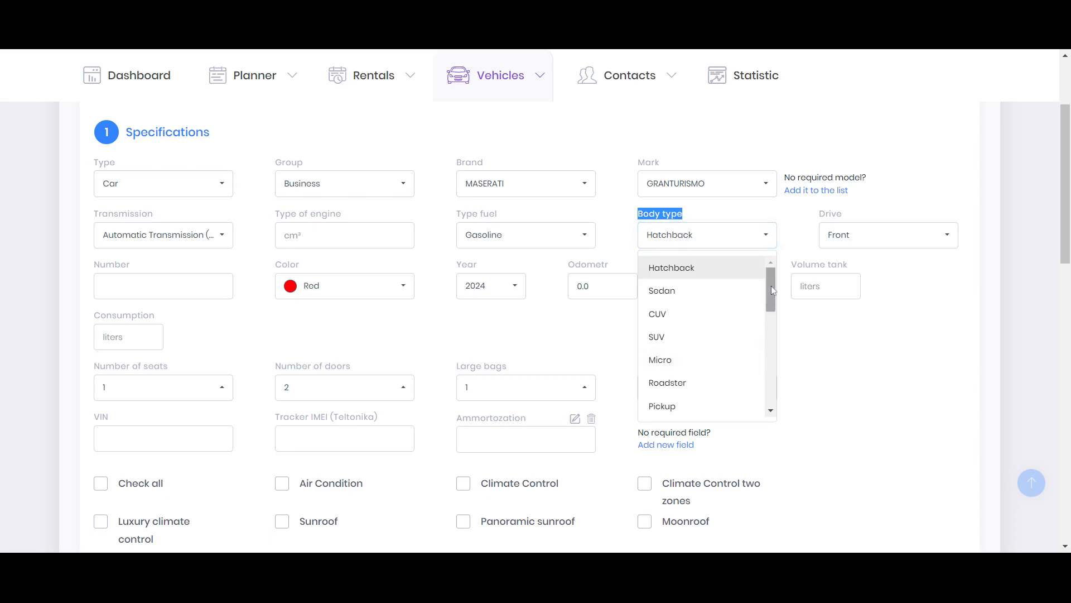
{"action": "mouse_move", "coordinate": [771, 286]}
{"action": "left_mouse_down"}
{"action": "mouse_move", "coordinate": [771, 309]}
{"action": "mouse_move", "coordinate": [772, 273]}
{"action": "left_mouse_up"}
{"action": "left_click_drag", "start_coordinate": [770, 277], "coordinate": [771, 315]}
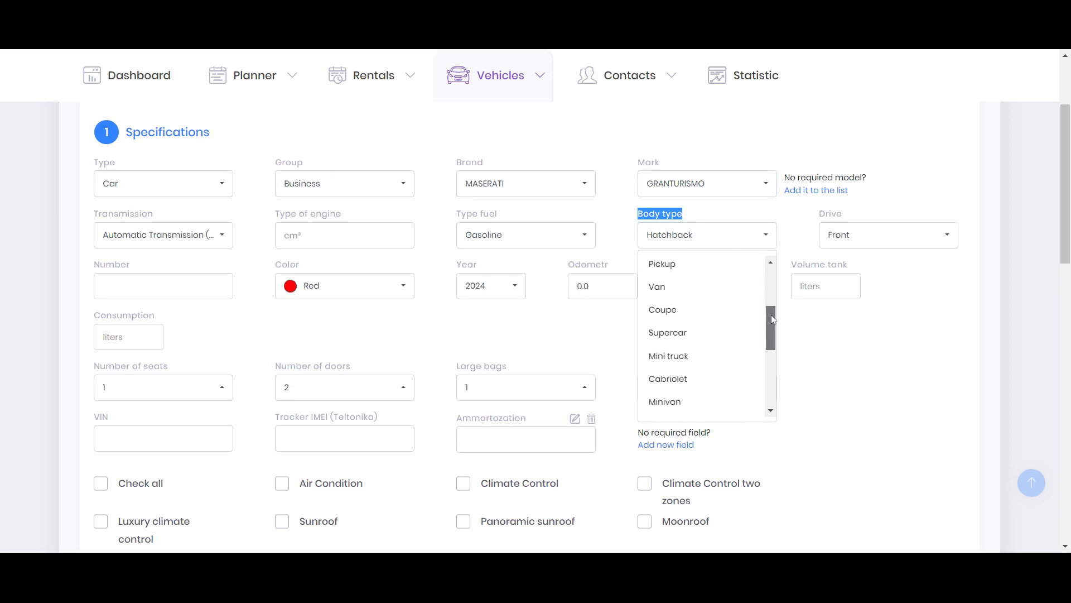
{"action": "left_click", "coordinate": [666, 335]}
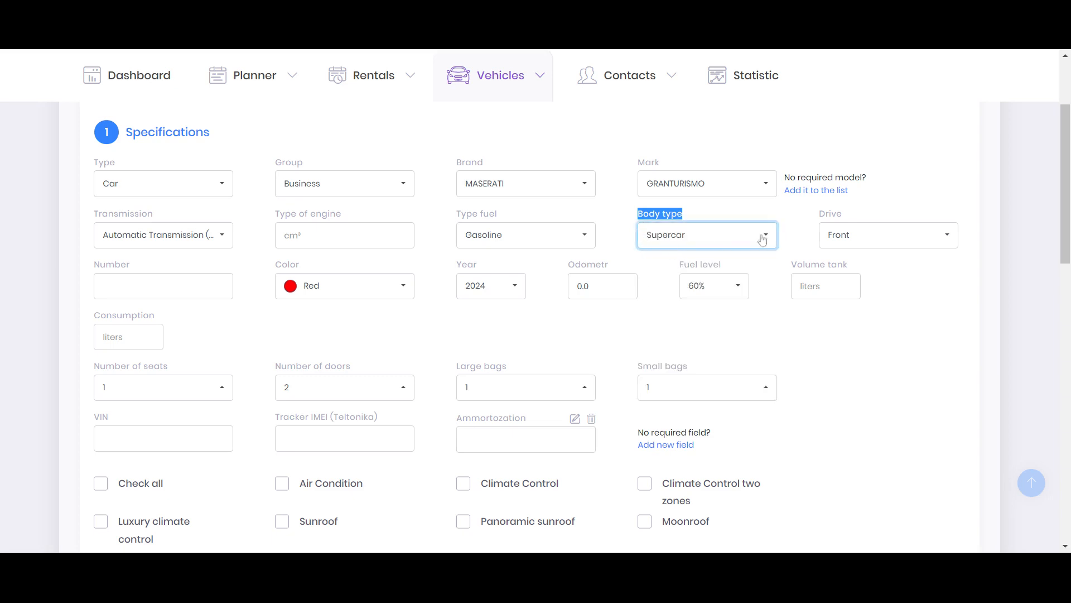
{"action": "left_click", "coordinate": [845, 246]}
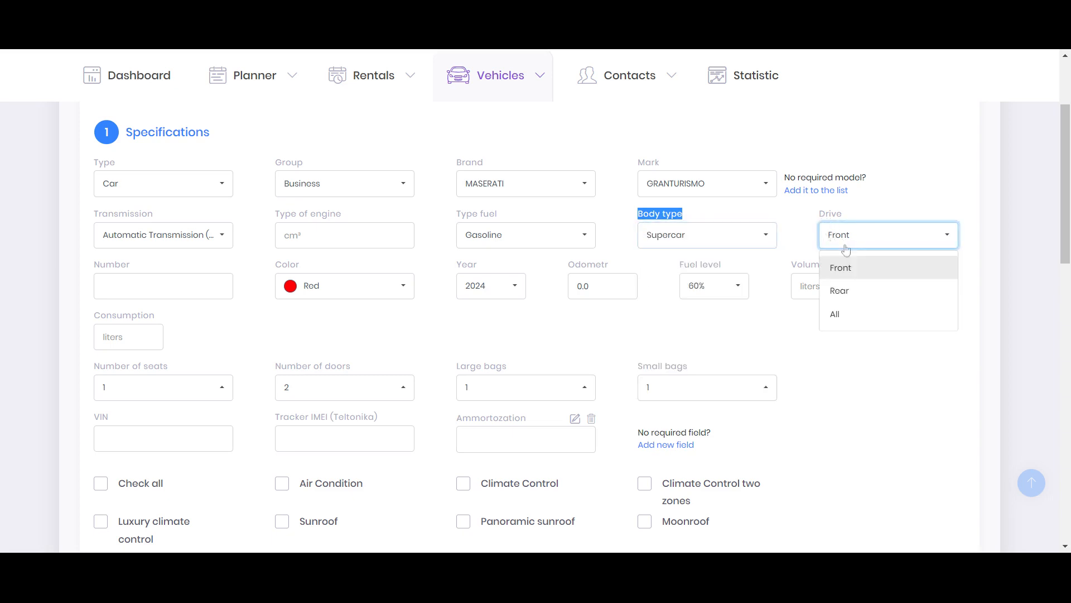
{"action": "left_click", "coordinate": [854, 291]}
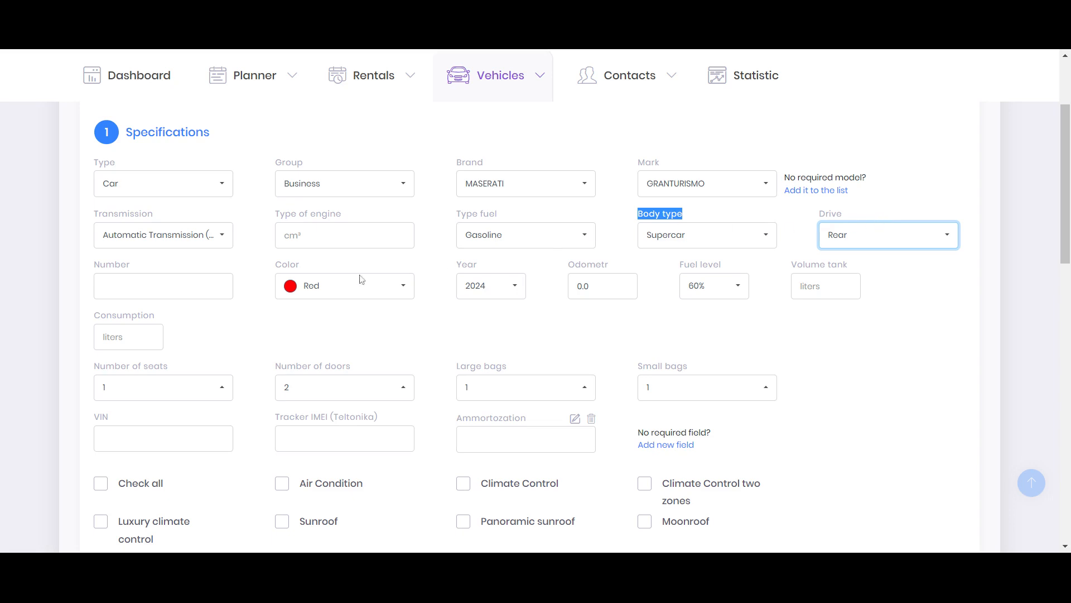
Step: Set the vehicle's color to Black in the specifications
{"action": "left_click", "coordinate": [145, 289]}
{"action": "left_click_drag", "start_coordinate": [93, 264], "coordinate": [139, 269]}
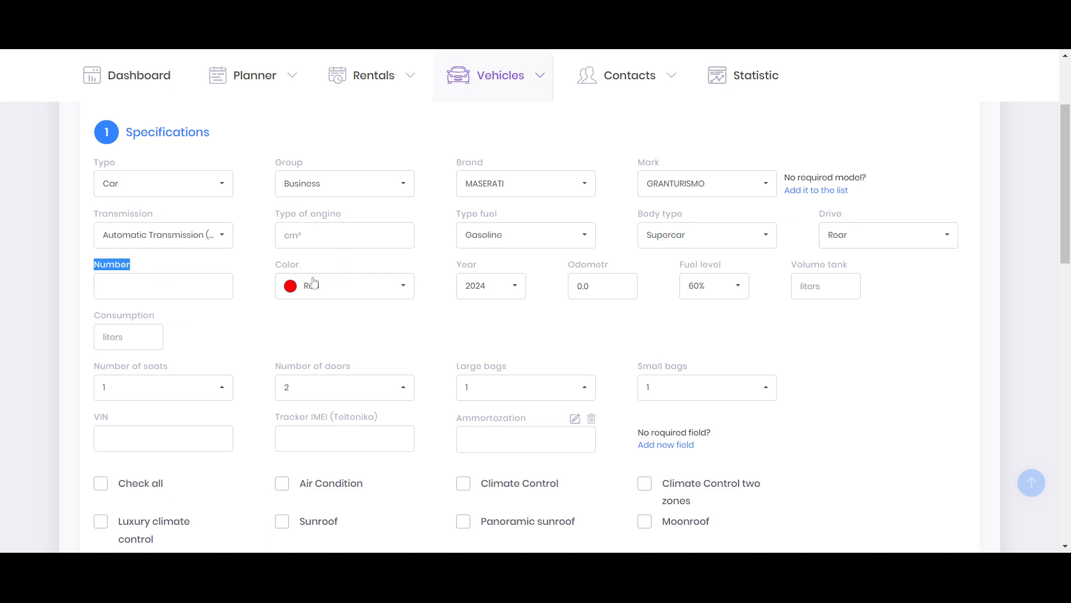
{"action": "left_click_drag", "start_coordinate": [274, 265], "coordinate": [311, 269]}
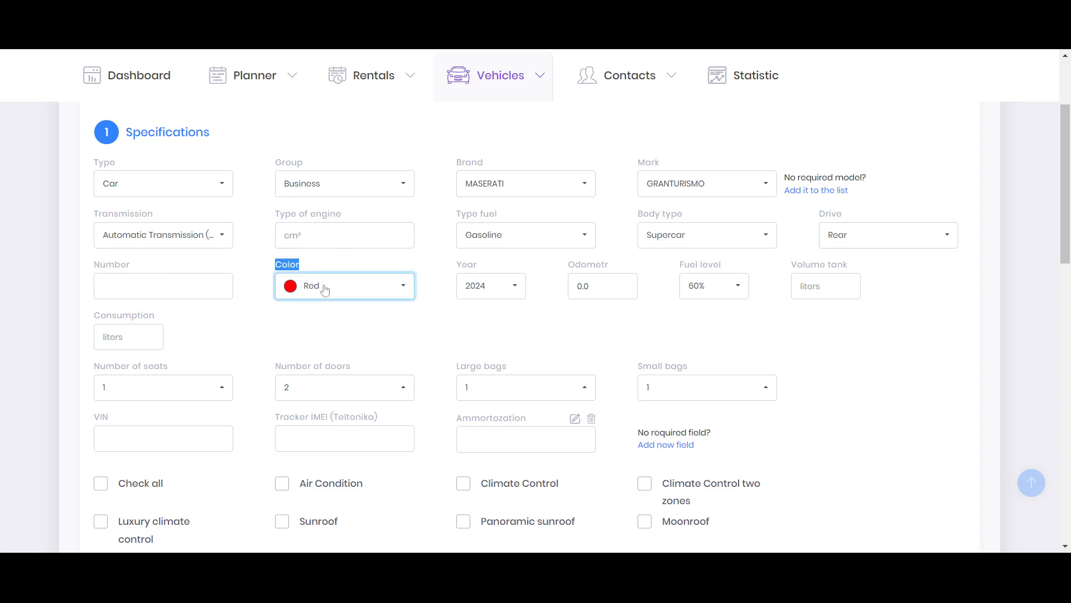
{"action": "left_click", "coordinate": [326, 287]}
{"action": "scroll", "coordinate": [339, 367], "scroll_direction": "down", "scroll_amount": 3}
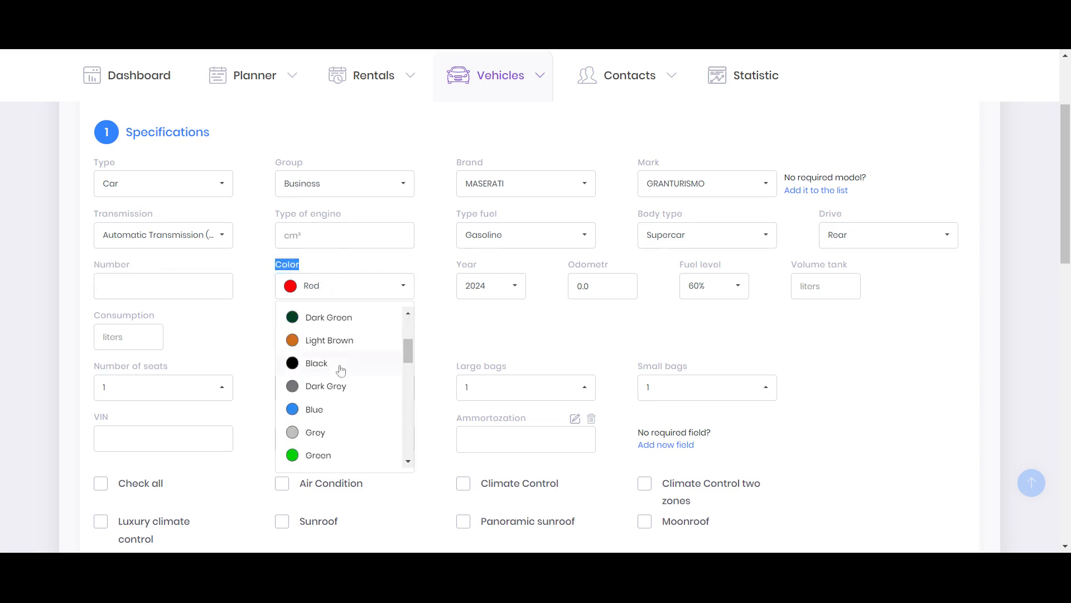
{"action": "left_click", "coordinate": [321, 369]}
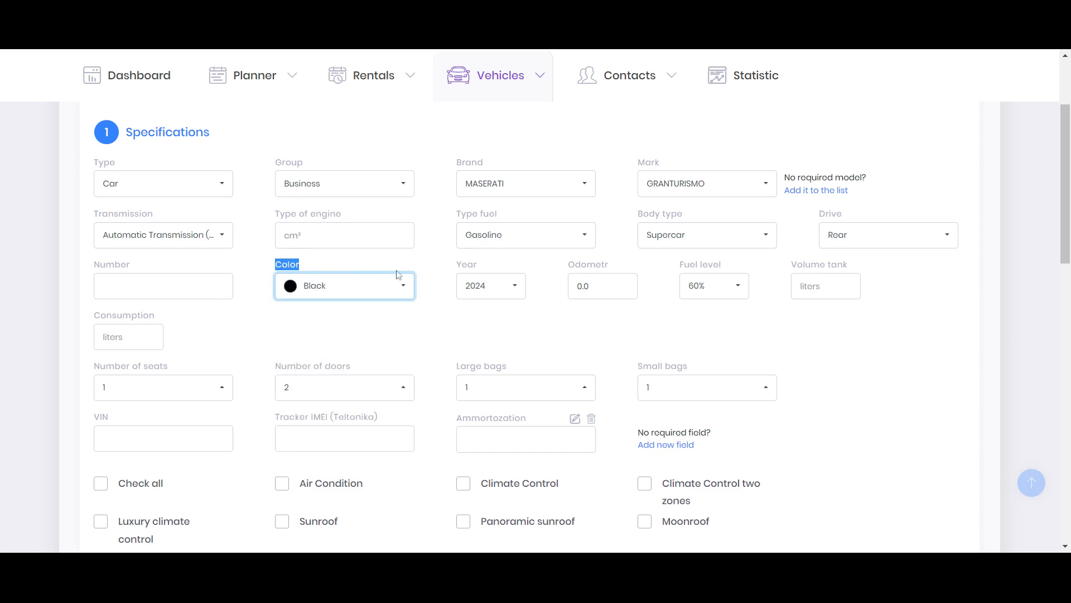
{"action": "left_click", "coordinate": [461, 268]}
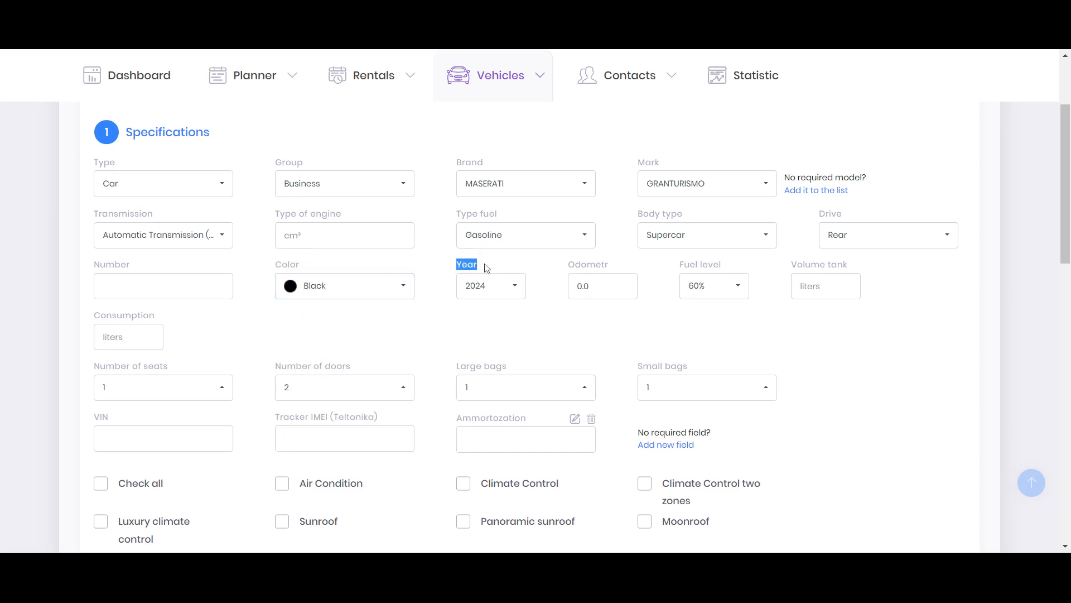
Step: Set the vehicle's year to 2023, its odometer to 10000 and its fuel level to 100%
{"action": "left_click", "coordinate": [484, 286]}
{"action": "left_click", "coordinate": [487, 340]}
{"action": "key", "text": "Tab"}
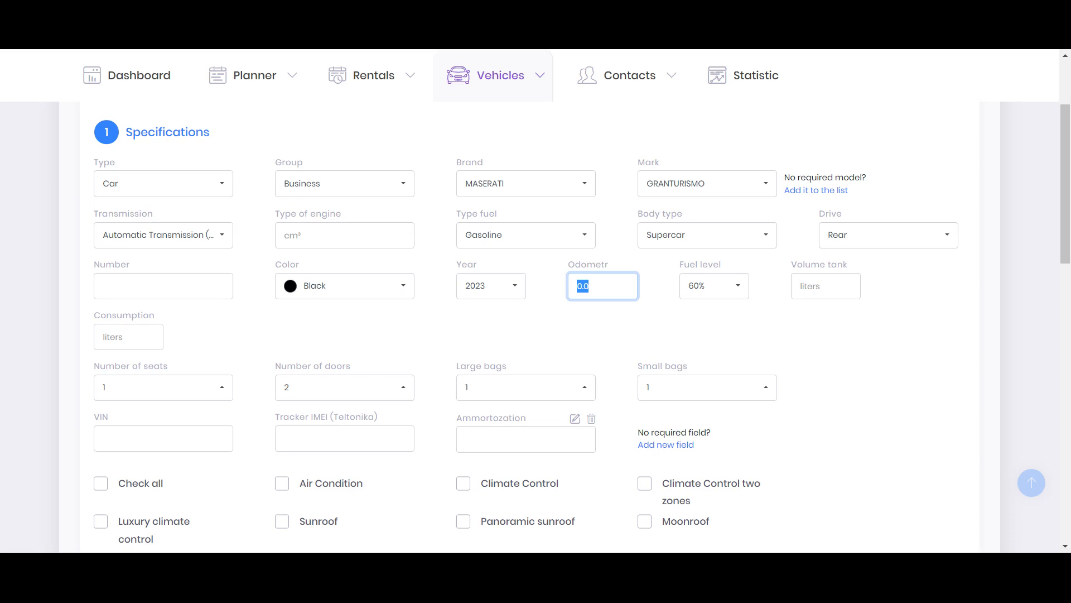
{"action": "type", "text": "10000"}
{"action": "left_click", "coordinate": [704, 286]}
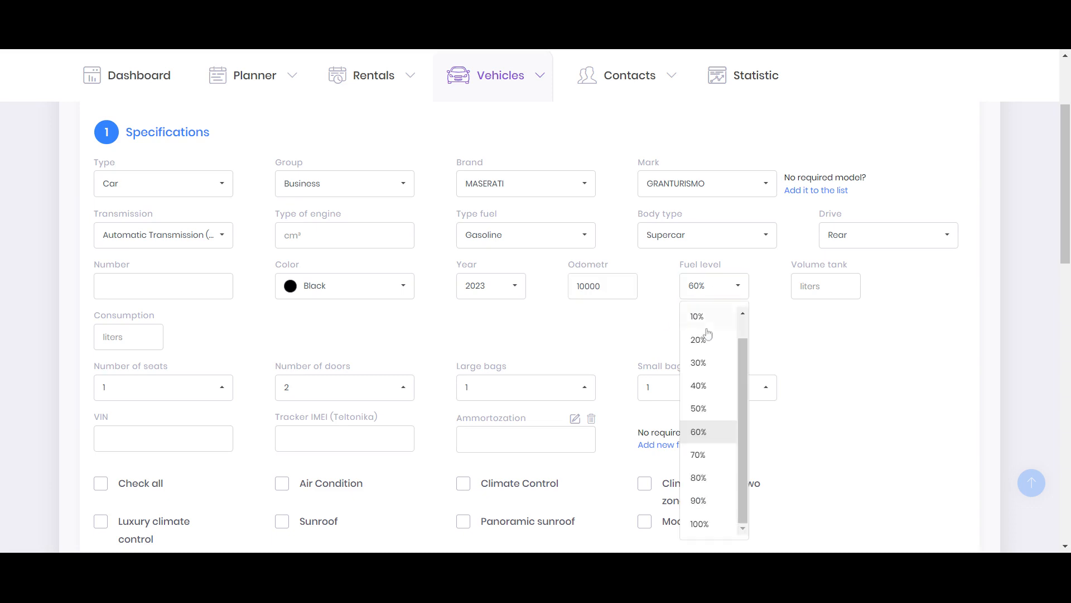
{"action": "left_click", "coordinate": [701, 518]}
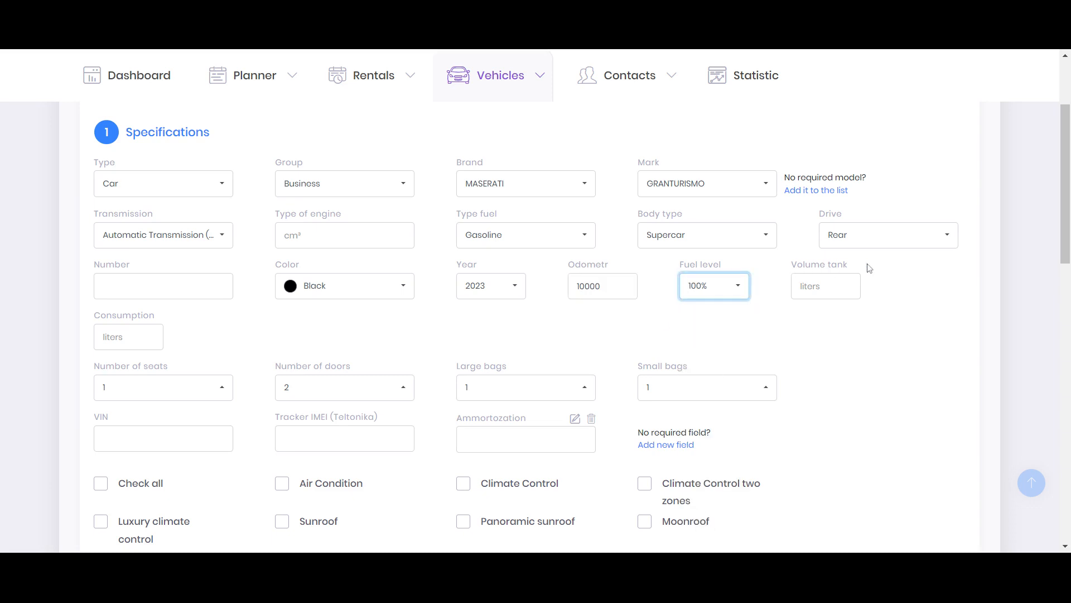
Step: Examine the remaining specification fields for seats, doors, bags, VIN, tracker IMEI and amortization, plus the option to add a new field
{"action": "scroll", "coordinate": [218, 335], "scroll_direction": "down", "scroll_amount": 1}
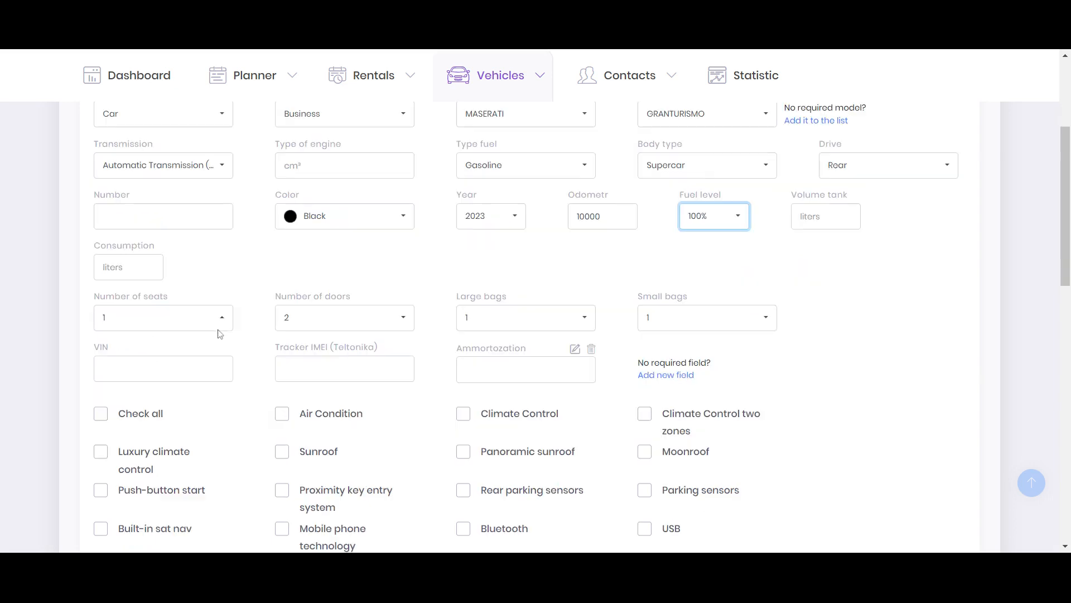
{"action": "left_click_drag", "start_coordinate": [96, 299], "coordinate": [238, 302]}
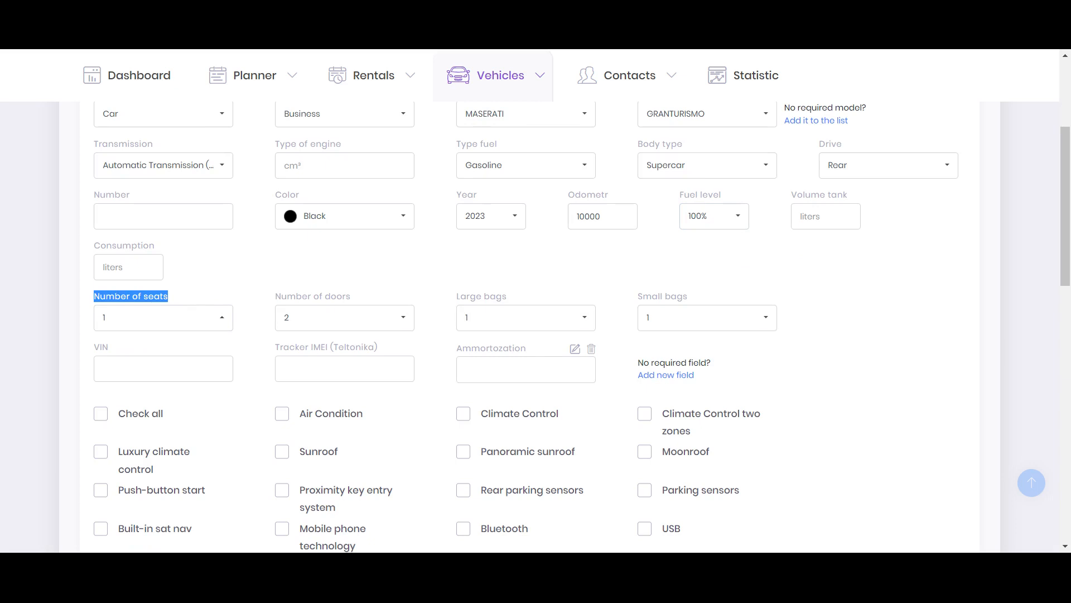
{"action": "left_click_drag", "start_coordinate": [277, 296], "coordinate": [507, 302]}
{"action": "left_click_drag", "start_coordinate": [640, 299], "coordinate": [718, 293]}
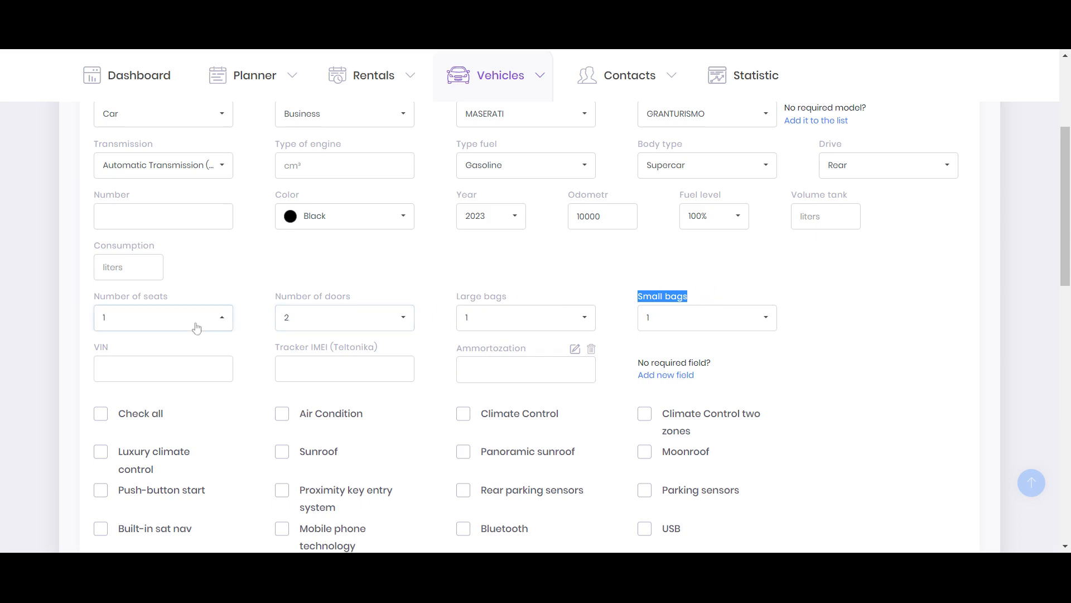
{"action": "left_click_drag", "start_coordinate": [93, 347], "coordinate": [229, 351]}
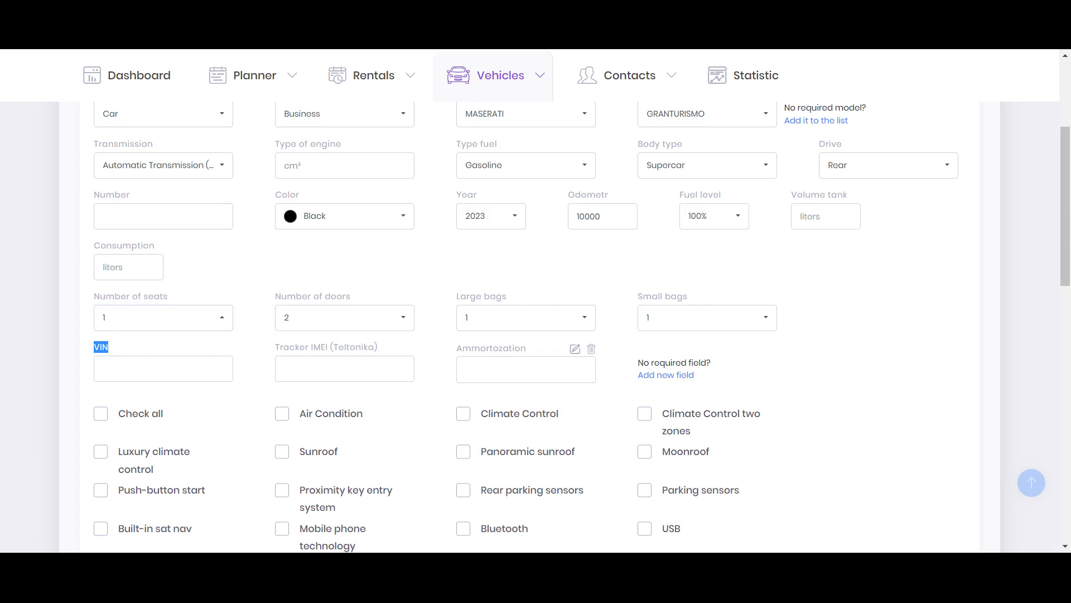
{"action": "left_click_drag", "start_coordinate": [276, 347], "coordinate": [389, 352]}
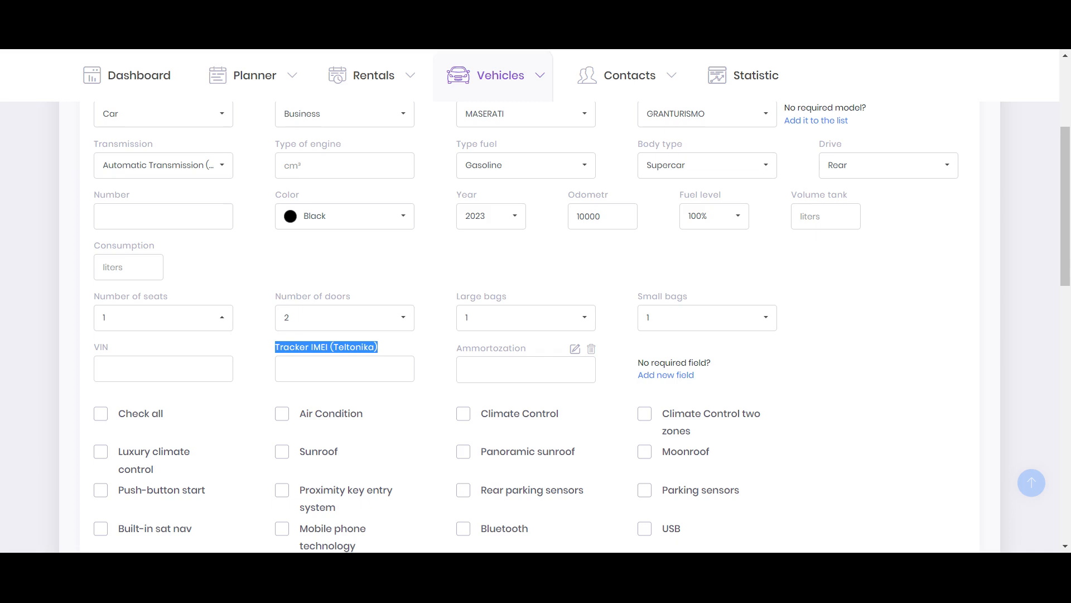
{"action": "left_click_drag", "start_coordinate": [459, 349], "coordinate": [532, 350]}
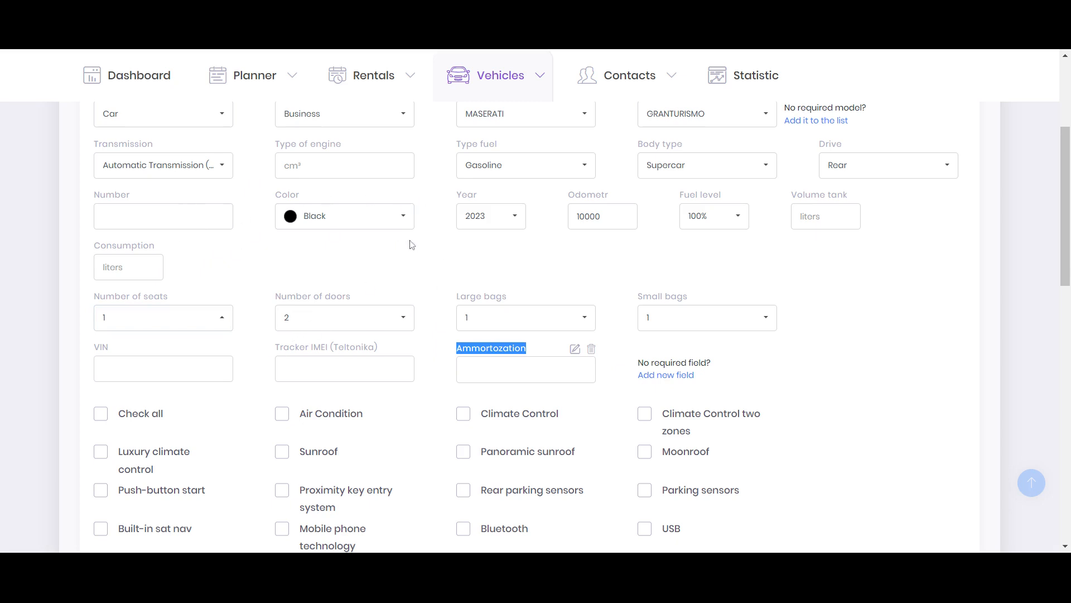
{"action": "left_click_drag", "start_coordinate": [638, 362], "coordinate": [706, 362]}
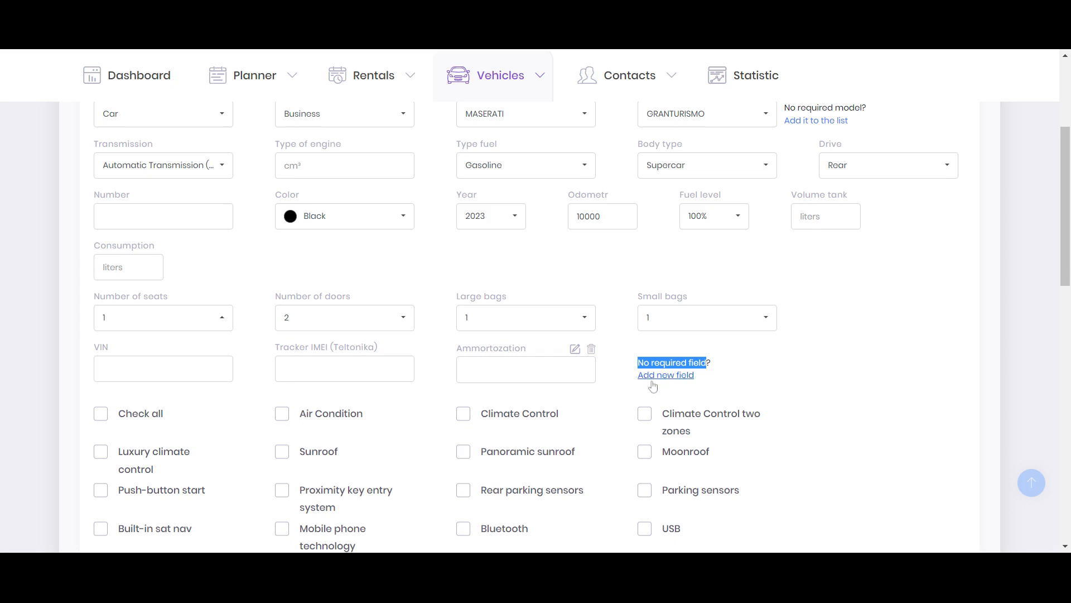
{"action": "left_click", "coordinate": [874, 355]}
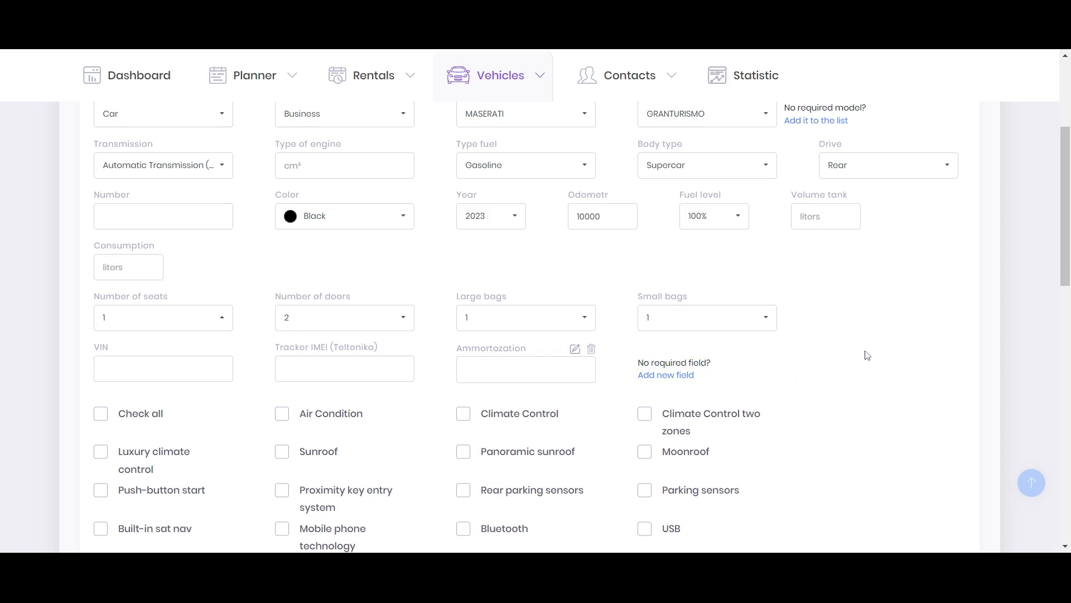
Step: Select all of the vehicle's equipment options at once and clear the whole selection again
{"action": "scroll", "coordinate": [862, 346], "scroll_direction": "down", "scroll_amount": 1}
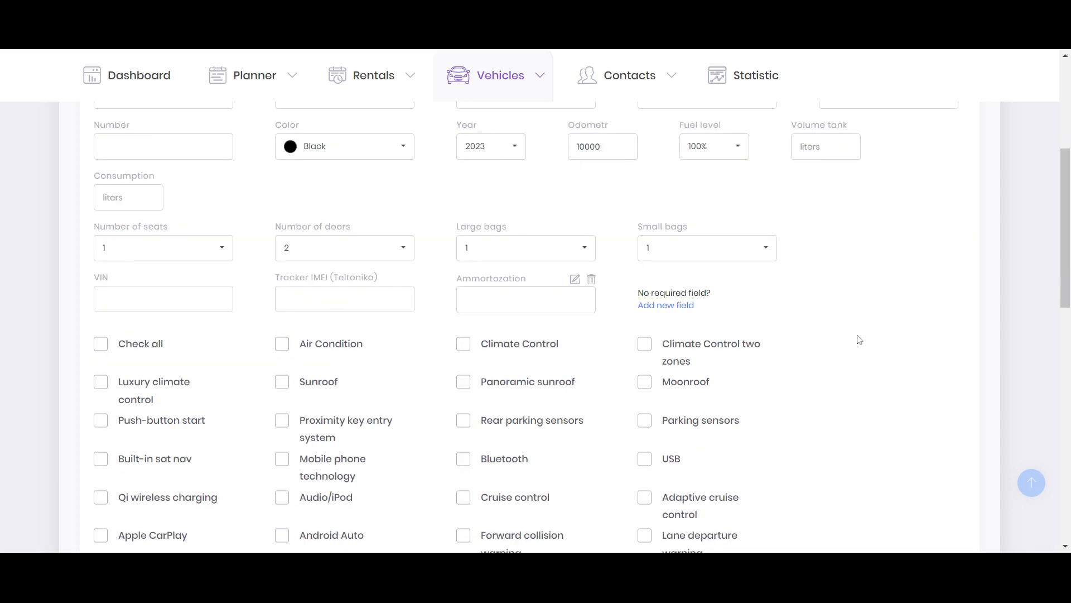
{"action": "scroll", "coordinate": [335, 362], "scroll_direction": "down", "scroll_amount": 1}
{"action": "scroll", "coordinate": [331, 358], "scroll_direction": "down", "scroll_amount": 2}
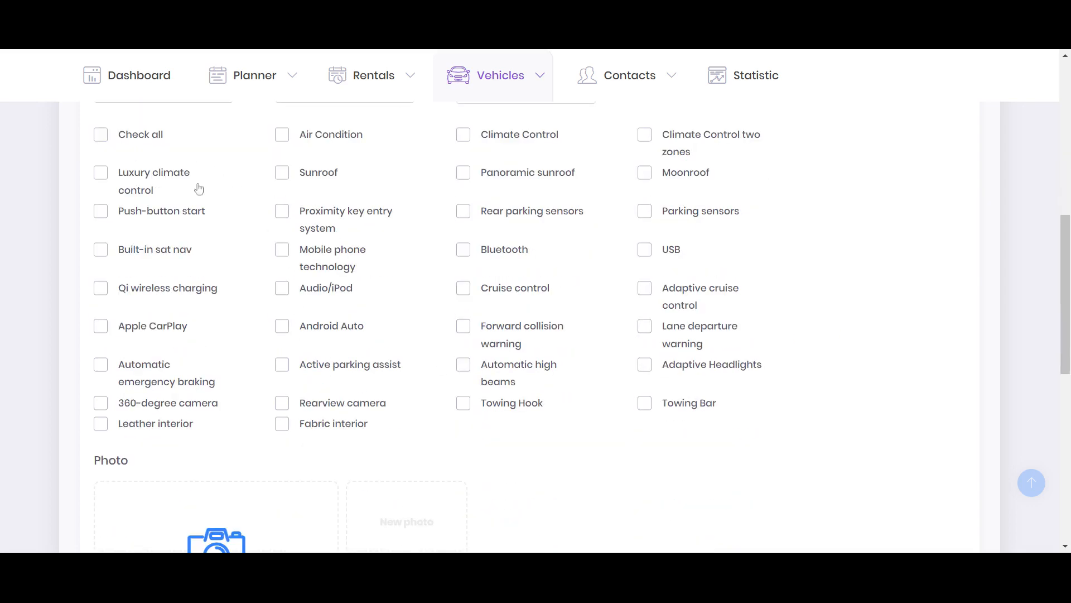
{"action": "left_click", "coordinate": [101, 136]}
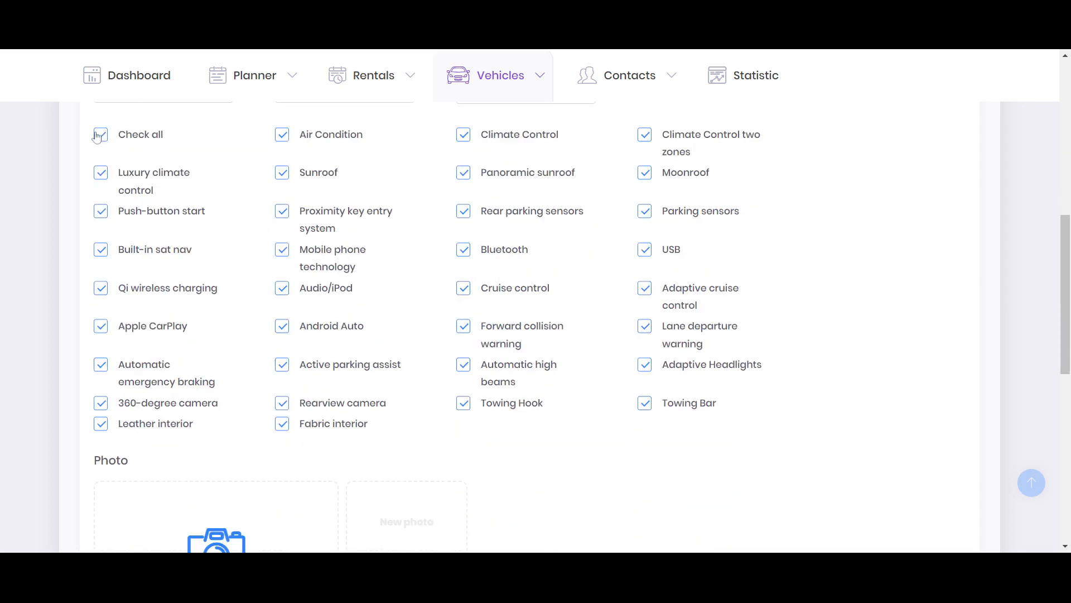
{"action": "left_click", "coordinate": [102, 136]}
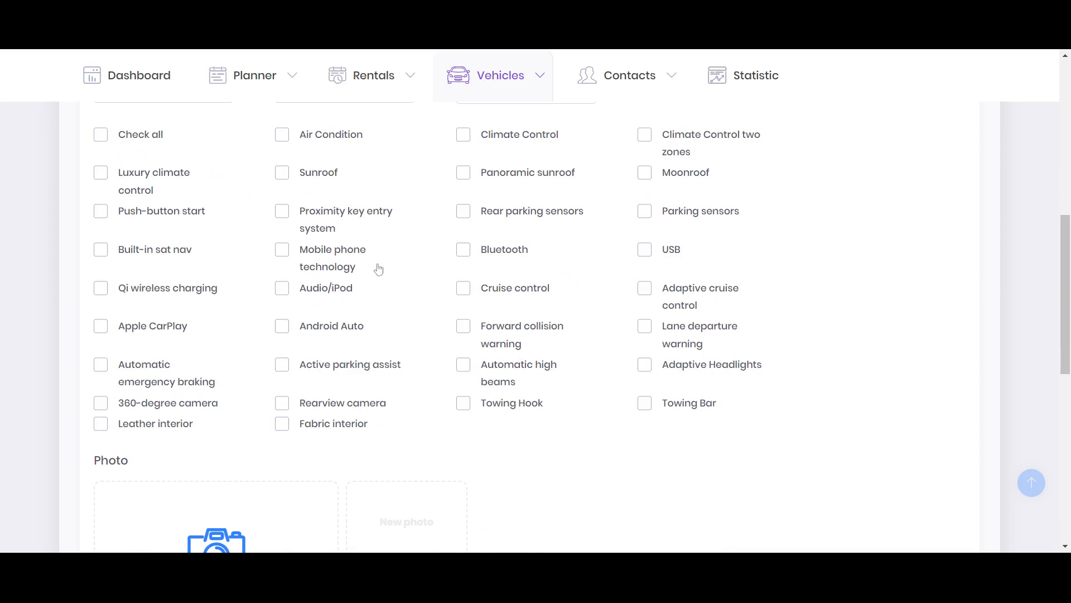
Step: Upload two photos of the black Maserati and continue to the Damages and maintenance section
{"action": "scroll", "coordinate": [376, 266], "scroll_direction": "down", "scroll_amount": 3}
{"action": "left_click_drag", "start_coordinate": [89, 258], "coordinate": [138, 252]}
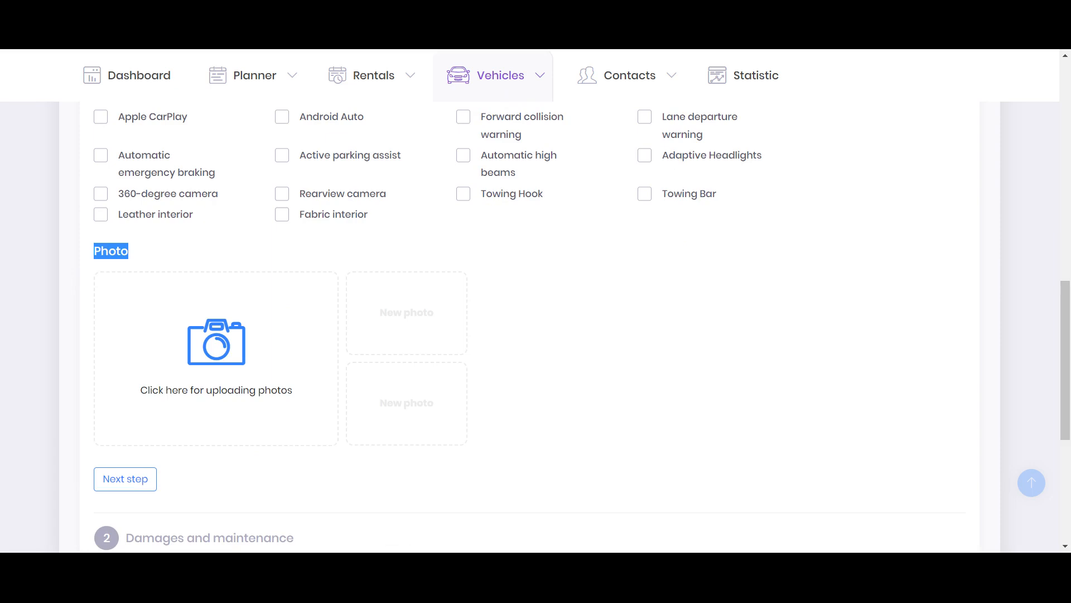
{"action": "left_click", "coordinate": [220, 344]}
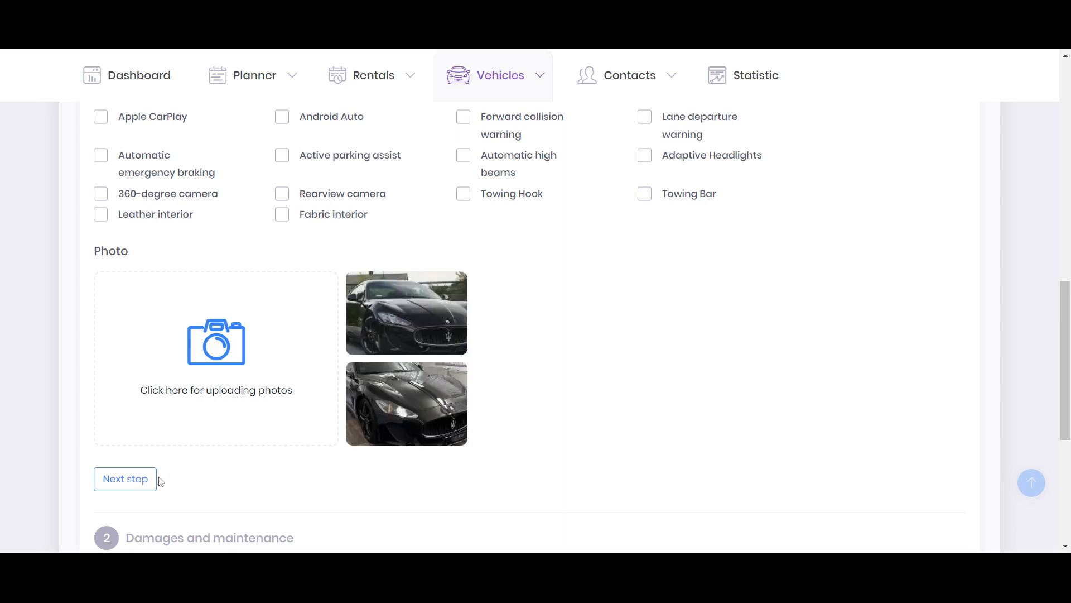
{"action": "scroll", "coordinate": [186, 478], "scroll_direction": "down", "scroll_amount": 1}
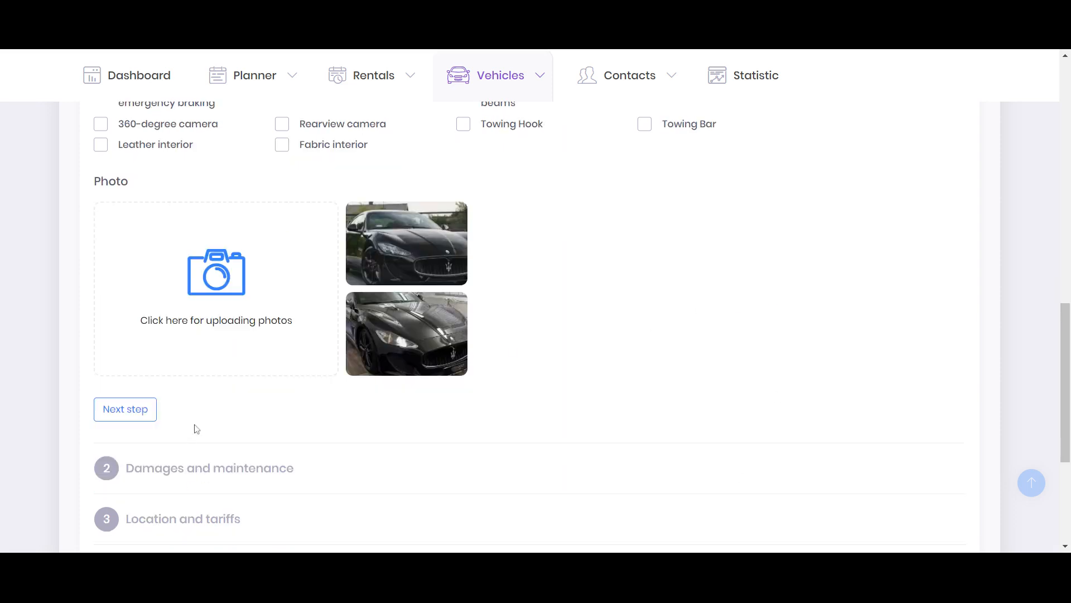
{"action": "left_click", "coordinate": [144, 416]}
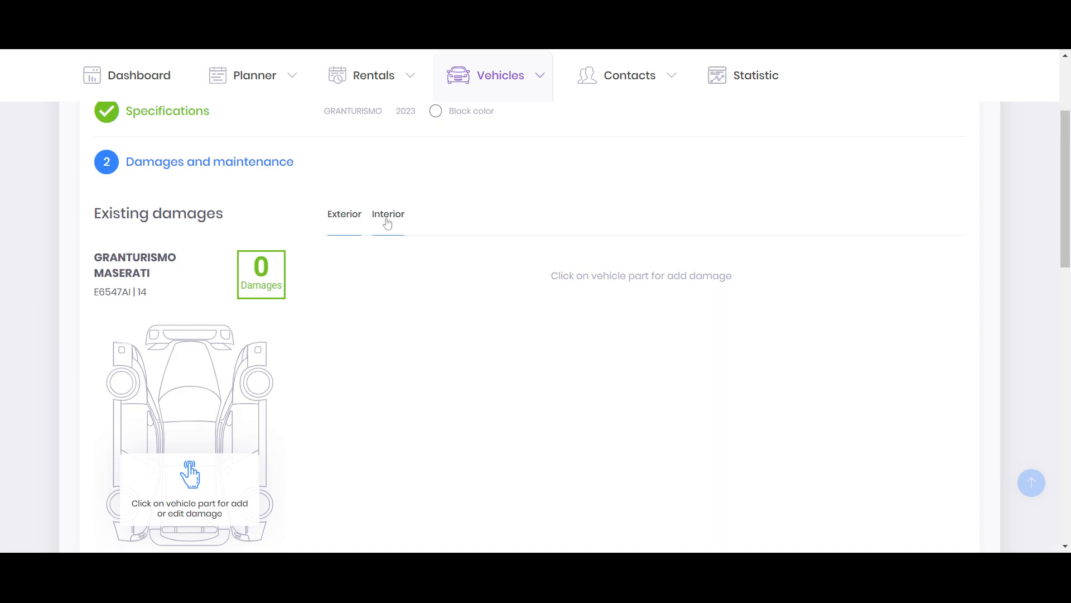
Step: Examine the vehicle's interior damage diagram and return to the exterior diagram
{"action": "scroll", "coordinate": [382, 229], "scroll_direction": "down", "scroll_amount": 1}
{"action": "left_click", "coordinate": [383, 148]}
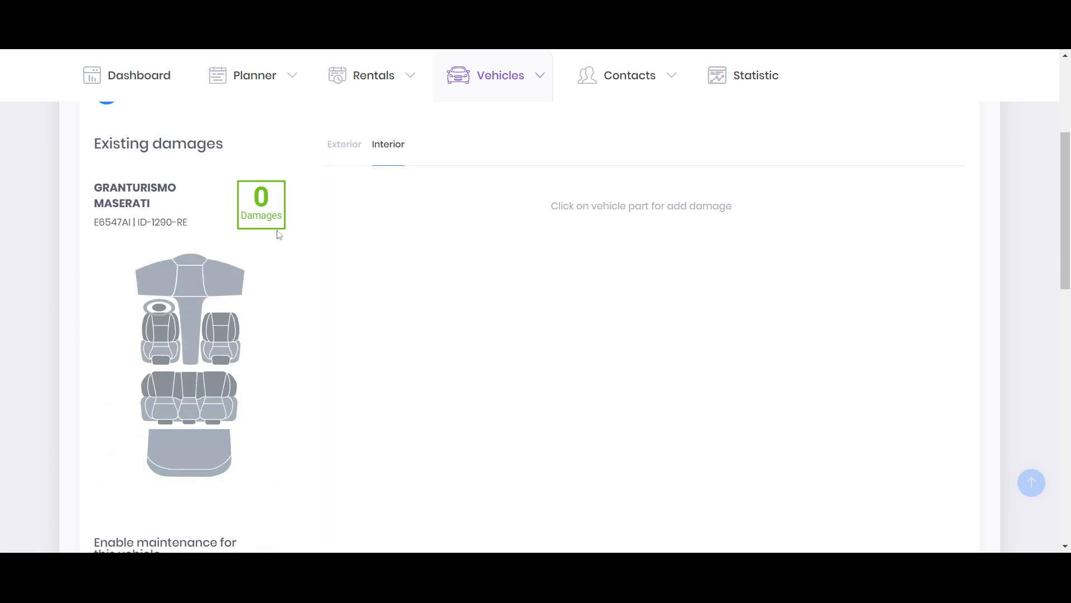
{"action": "left_click", "coordinate": [337, 148]}
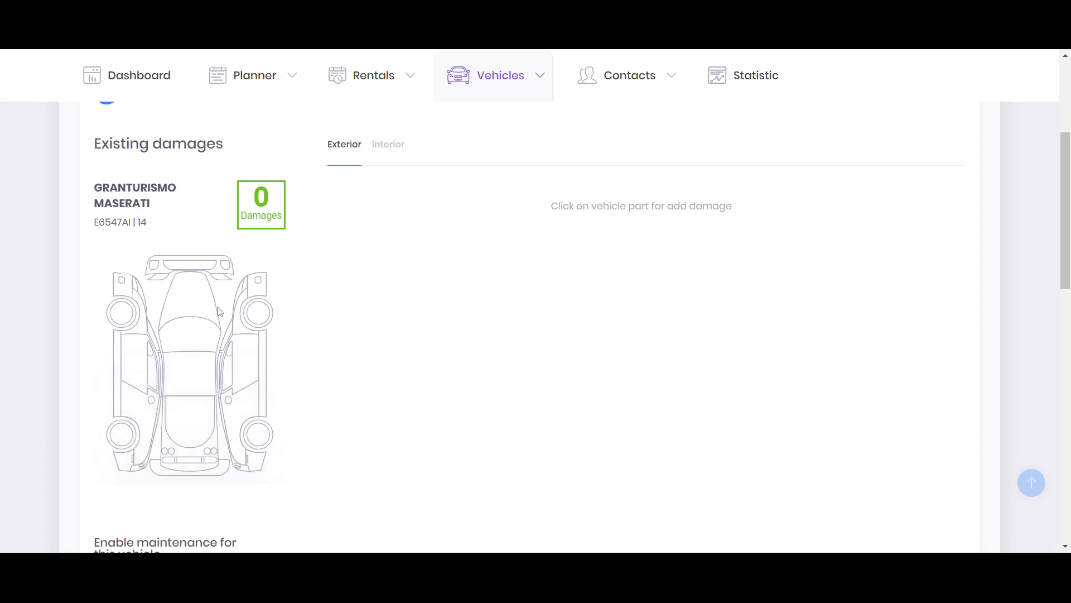
Step: Start a new damage record for the right front door, titled Scratches with the description "short description"
{"action": "left_click", "coordinate": [251, 367]}
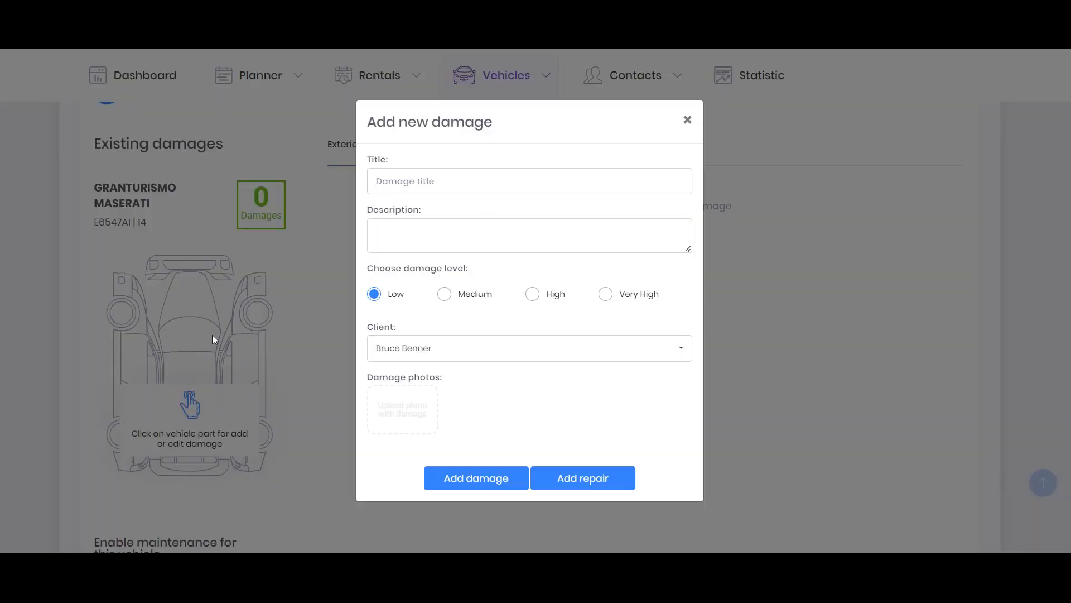
{"action": "left_click", "coordinate": [414, 181]}
{"action": "type", "text": "S"}
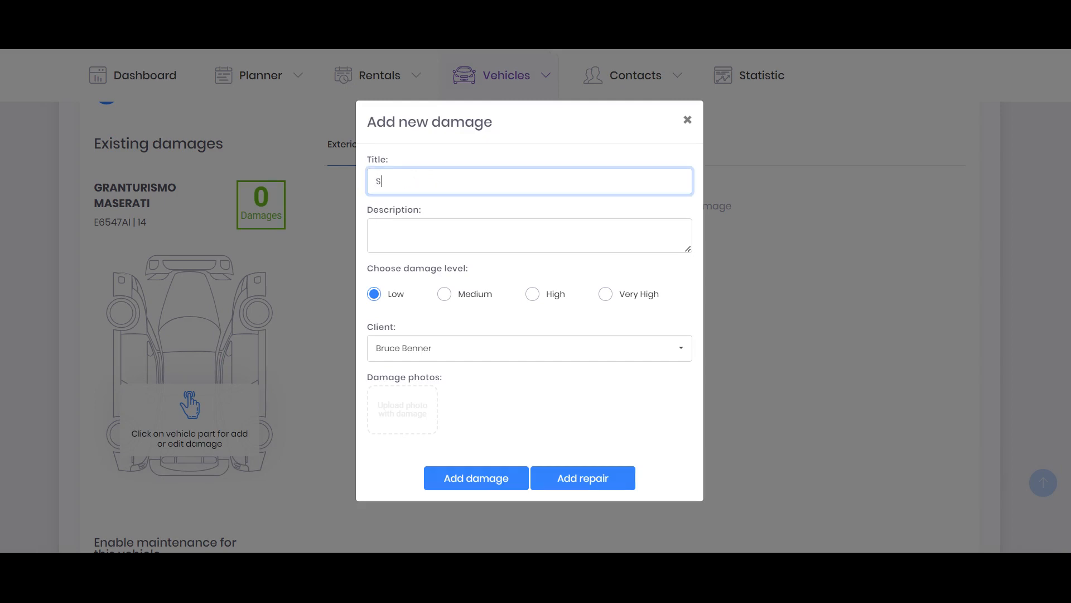
{"action": "type", "text": "cratcho"}
{"action": "left_click", "coordinate": [462, 249]}
{"action": "type", "text": "s"}
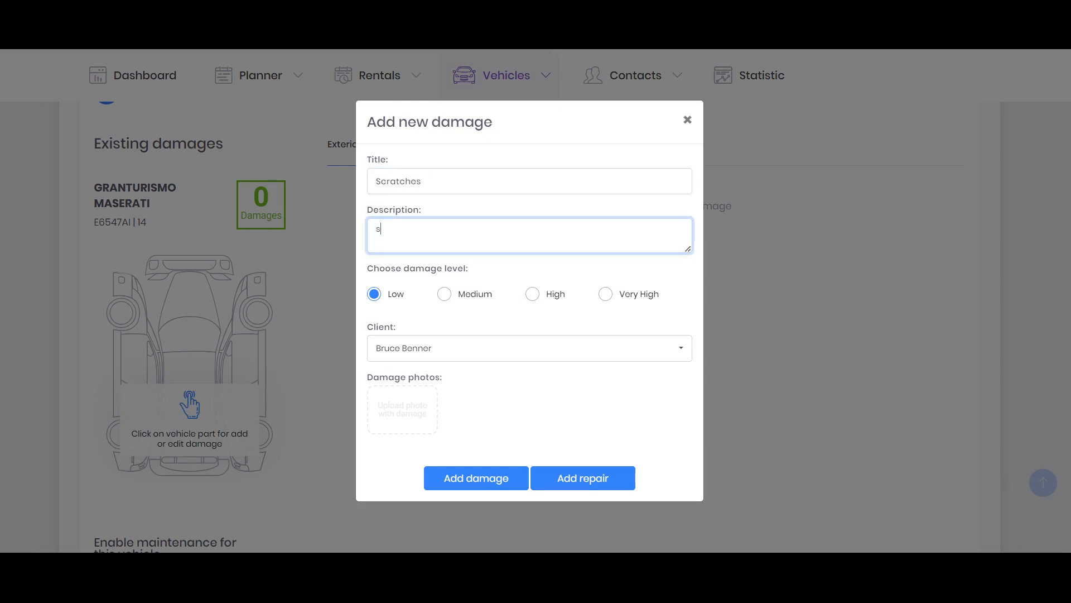
{"action": "type", "text": "hort description"}
Step: Set the damage level to Very High, attach damage photos and save the record to the vehicle
{"action": "left_click_drag", "start_coordinate": [366, 269], "coordinate": [476, 270]}
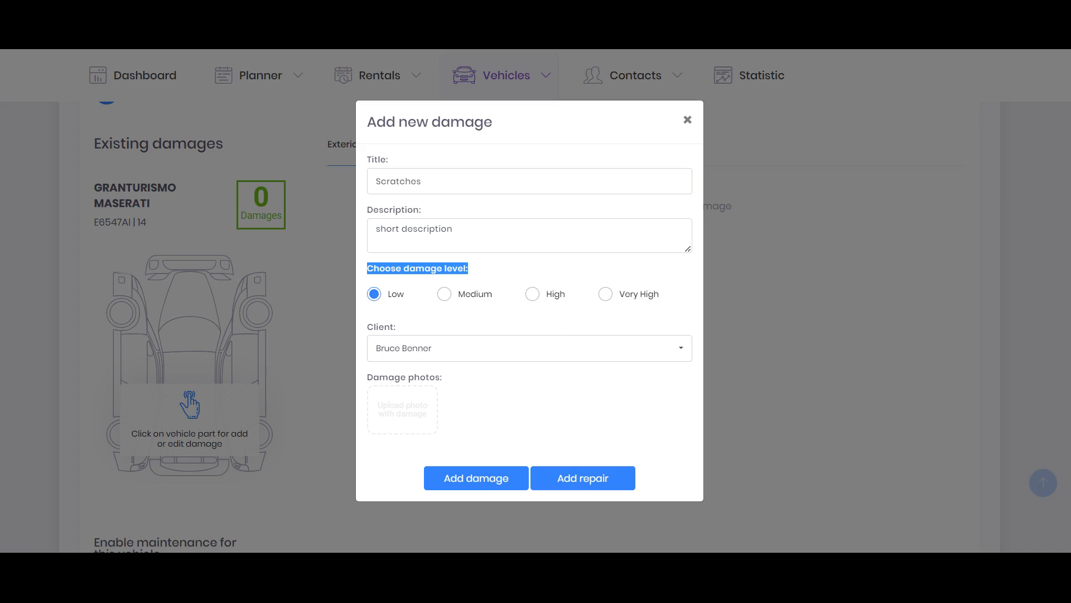
{"action": "left_click", "coordinate": [606, 296]}
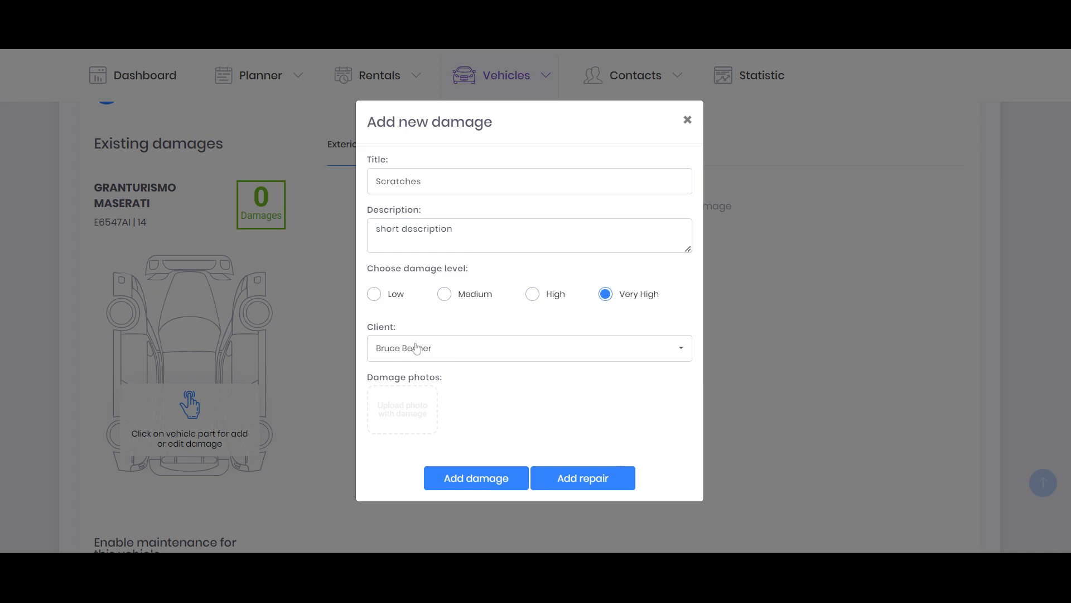
{"action": "left_click", "coordinate": [398, 351]}
{"action": "left_click", "coordinate": [490, 349]}
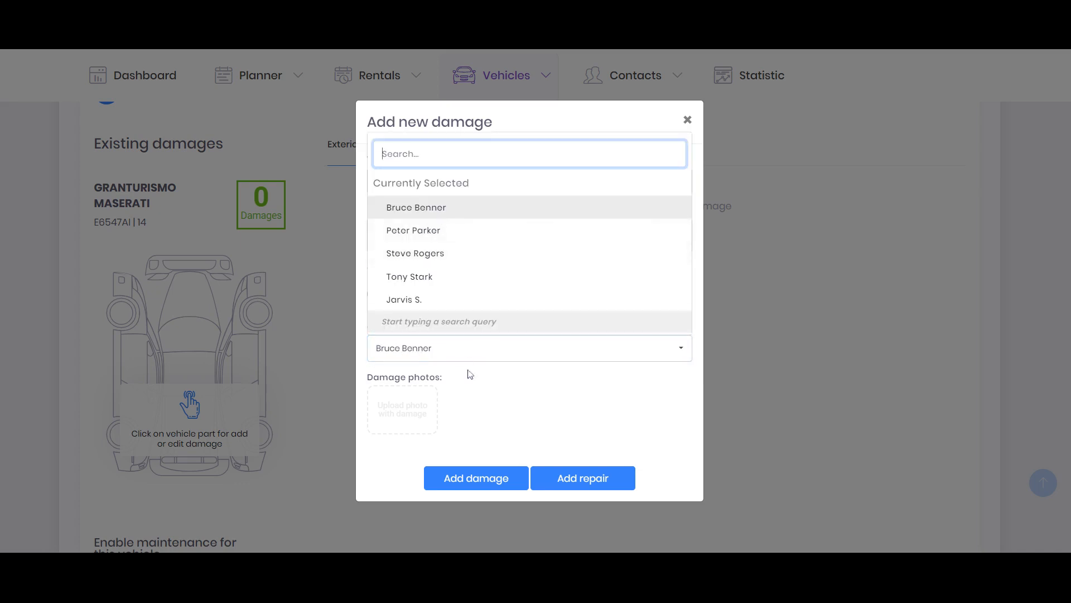
{"action": "left_click", "coordinate": [537, 403]}
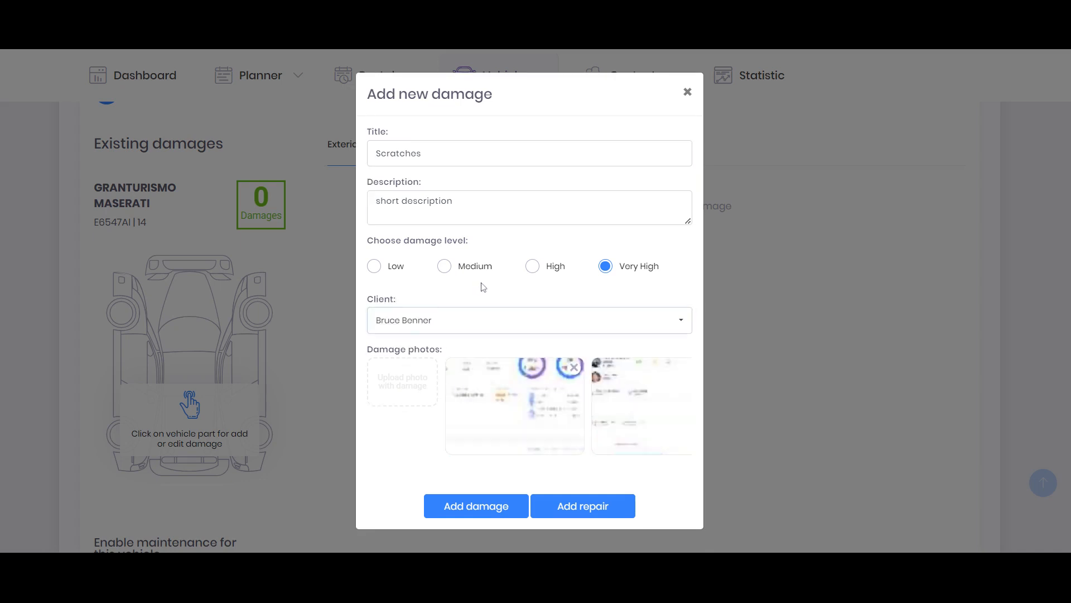
{"action": "left_click", "coordinate": [463, 507]}
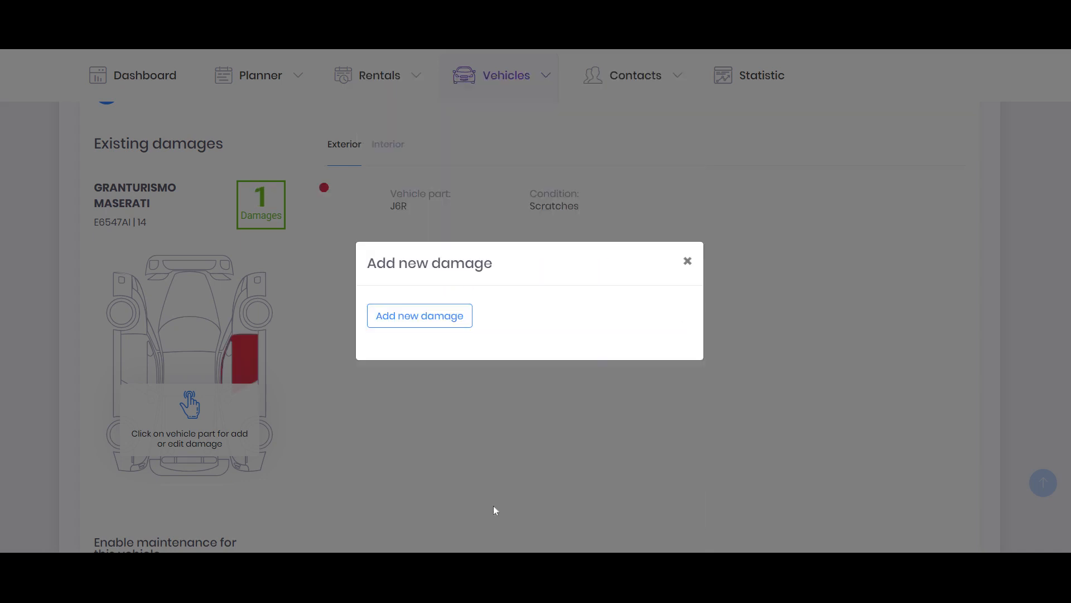
{"action": "left_click", "coordinate": [687, 262]}
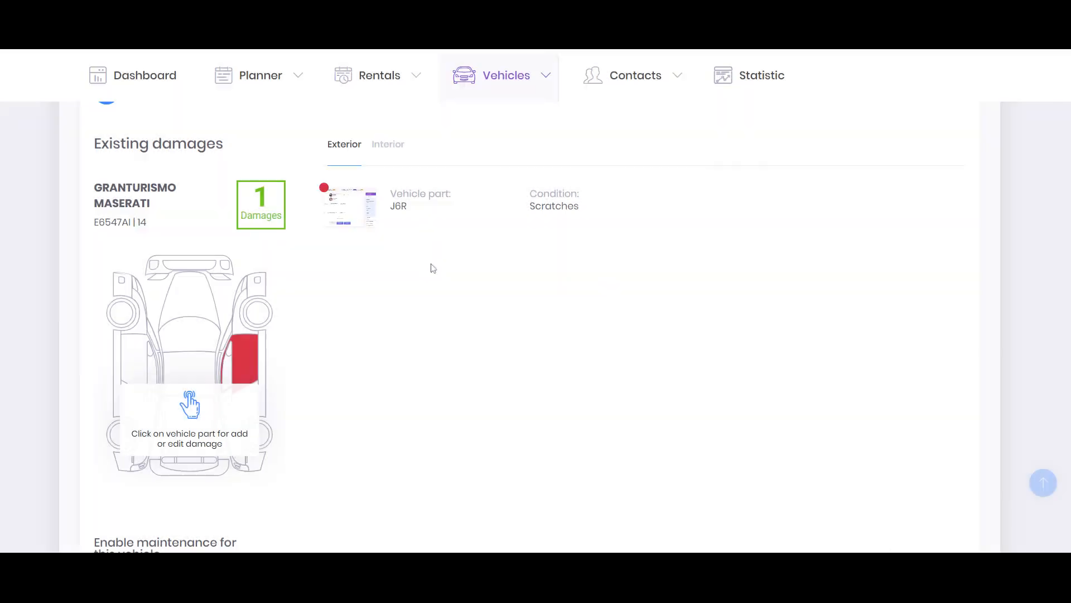
Step: Examine the recorded exterior damage and the list of maintenance services with their periods and mileage for this vehicle
{"action": "mouse_move", "coordinate": [248, 364]}
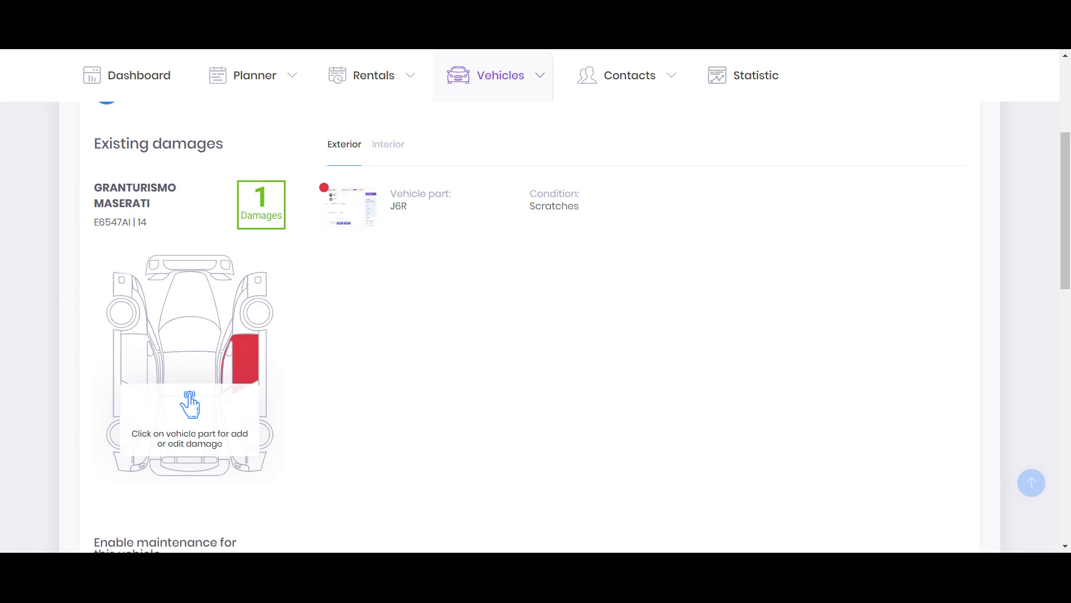
{"action": "scroll", "coordinate": [546, 364], "scroll_direction": "down", "scroll_amount": 4}
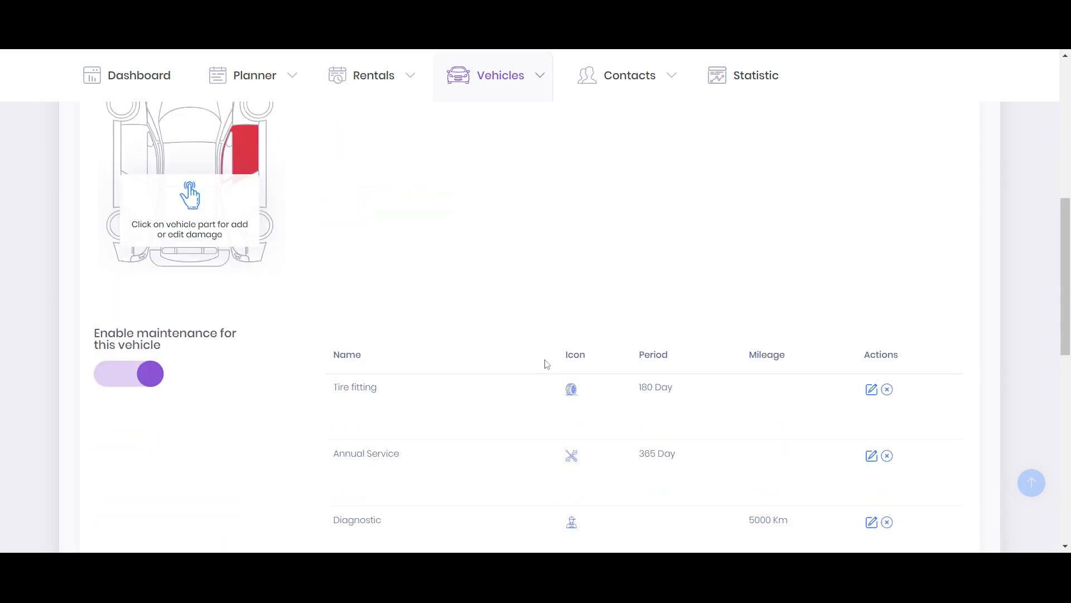
{"action": "scroll", "coordinate": [552, 351], "scroll_direction": "down", "scroll_amount": 1}
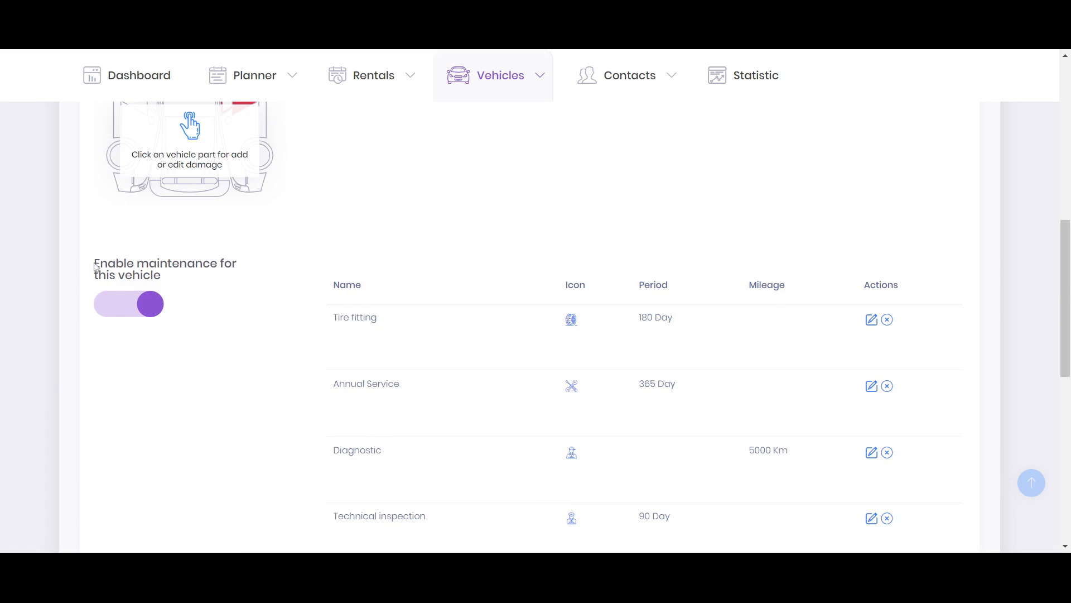
{"action": "scroll", "coordinate": [250, 284], "scroll_direction": "down", "scroll_amount": 1}
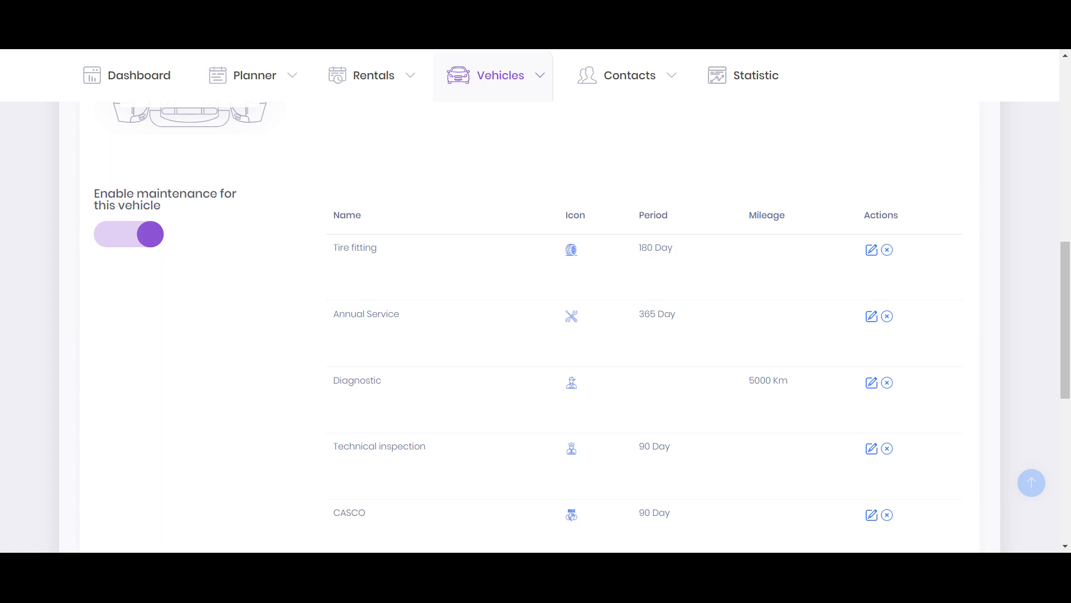
{"action": "scroll", "coordinate": [229, 223], "scroll_direction": "down", "scroll_amount": 1}
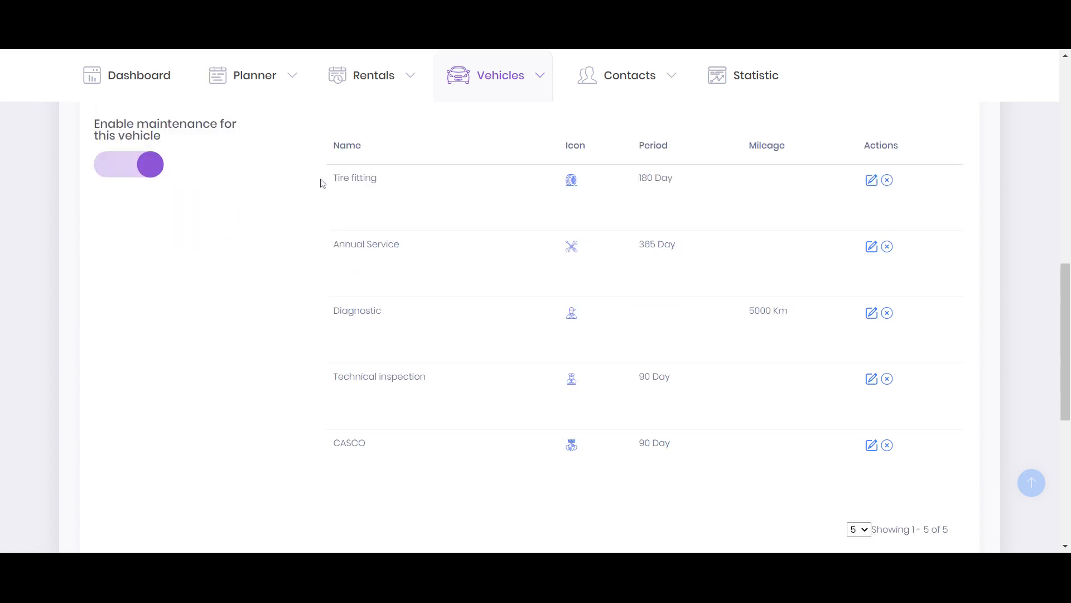
Step: Disable maintenance for this vehicle and continue to the location and tariffs section
{"action": "left_click_drag", "start_coordinate": [639, 178], "coordinate": [673, 179]}
{"action": "left_click_drag", "start_coordinate": [334, 311], "coordinate": [410, 312]}
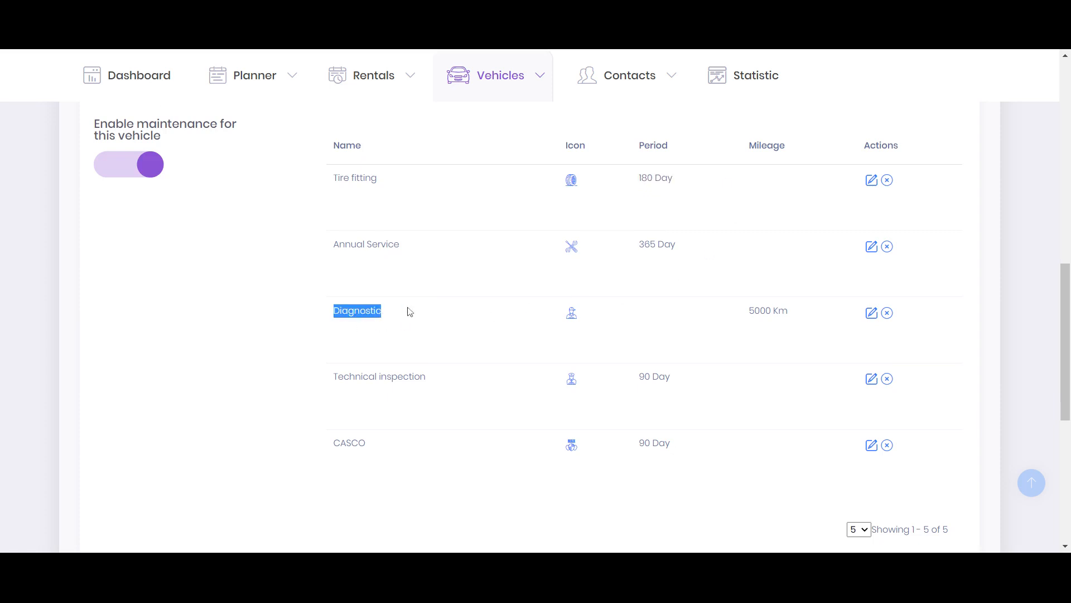
{"action": "left_click_drag", "start_coordinate": [748, 311], "coordinate": [814, 315]}
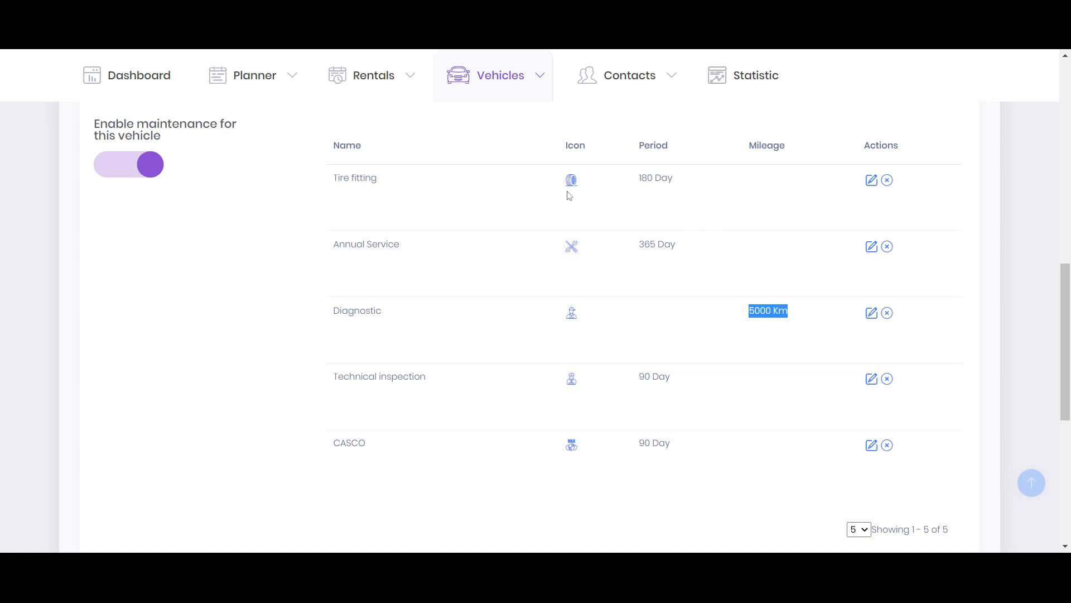
{"action": "left_click", "coordinate": [117, 170]}
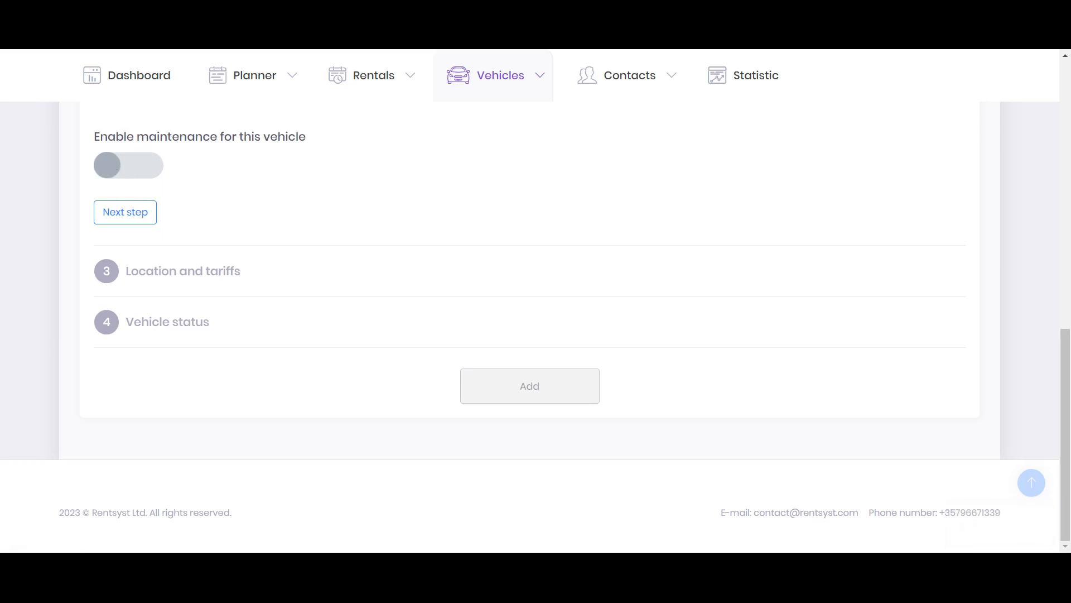
{"action": "left_click", "coordinate": [134, 214]}
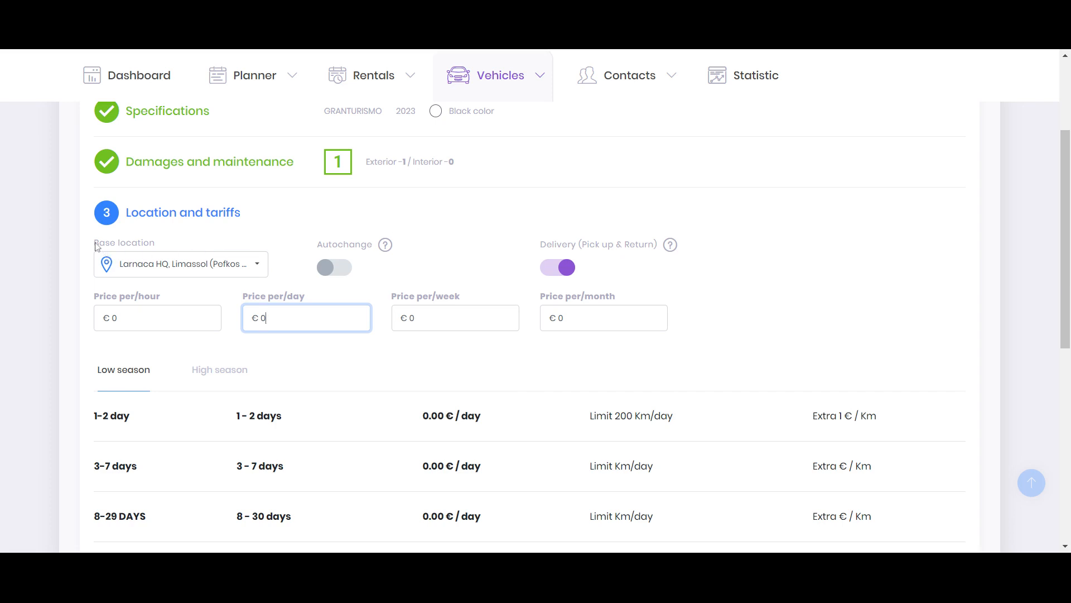
Step: Deselect Limassol (Pefkos Hotel) and Metropolis Mall as base locations, enable Autochange and read its explanation
{"action": "left_click_drag", "start_coordinate": [95, 243], "coordinate": [162, 250]}
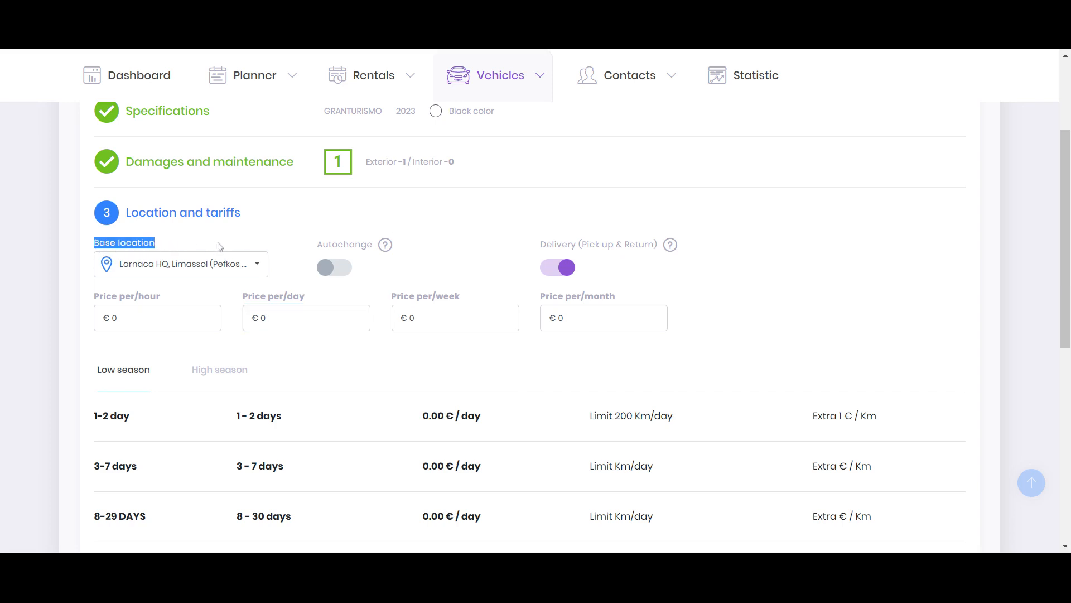
{"action": "left_click", "coordinate": [244, 270]}
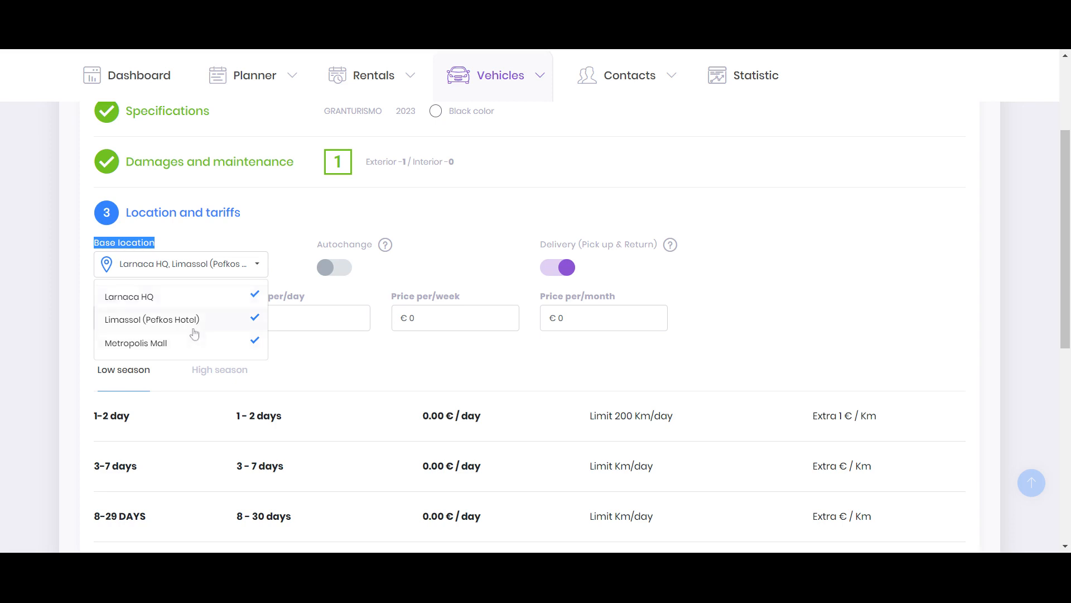
{"action": "left_click", "coordinate": [211, 323]}
{"action": "left_click", "coordinate": [211, 345]}
{"action": "left_click", "coordinate": [337, 270]}
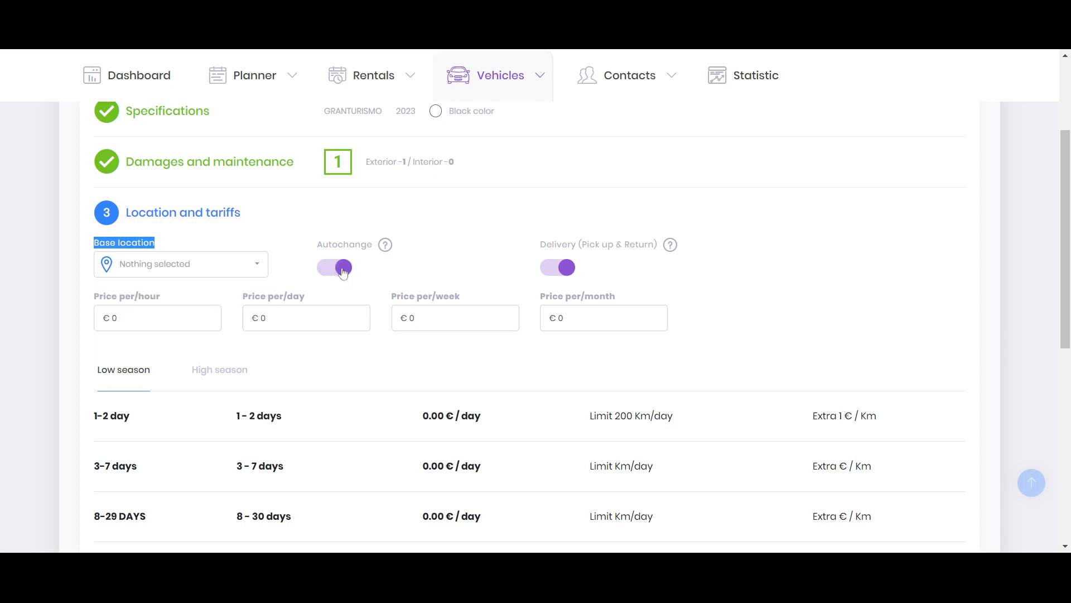
{"action": "mouse_move", "coordinate": [386, 249]}
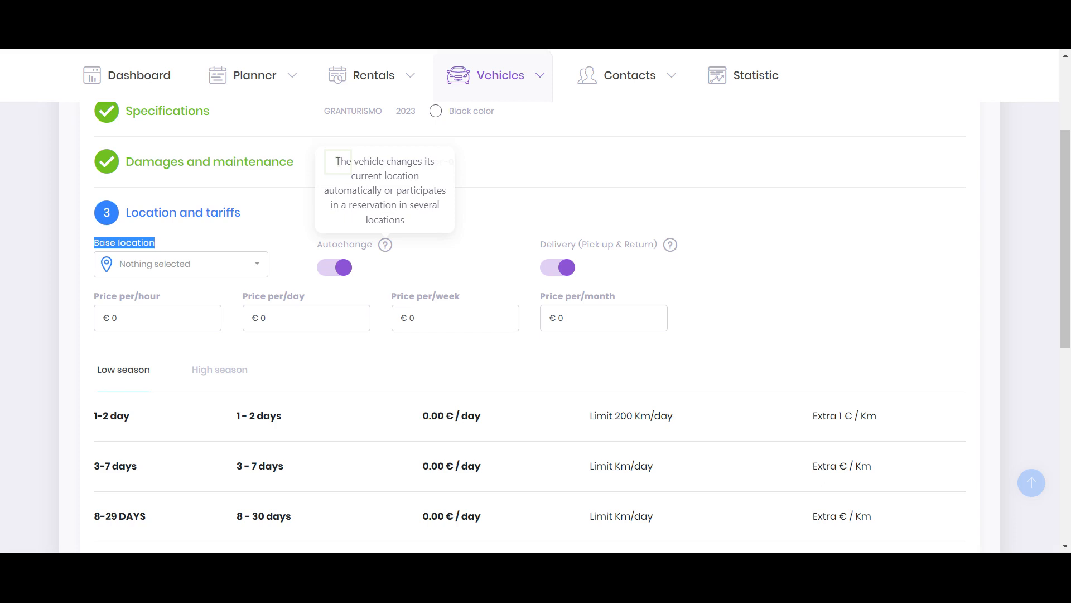
Step: Set the base location to Larnaca HQ with Autochange enabled
{"action": "left_click", "coordinate": [96, 243]}
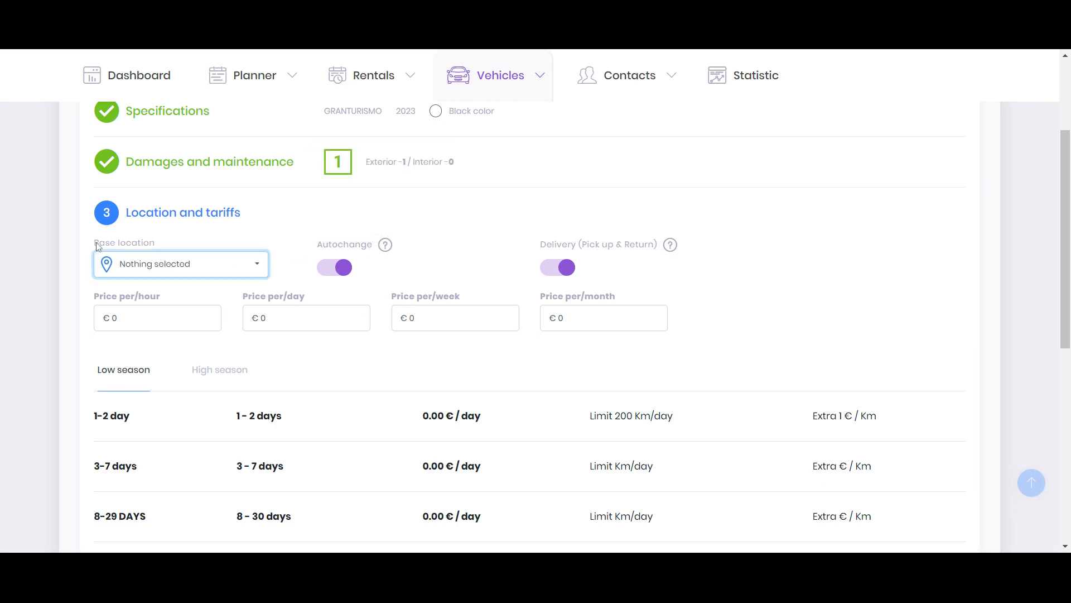
{"action": "left_click", "coordinate": [210, 265]}
{"action": "left_click", "coordinate": [165, 296]}
{"action": "left_click", "coordinate": [329, 269]}
{"action": "left_click", "coordinate": [321, 272]}
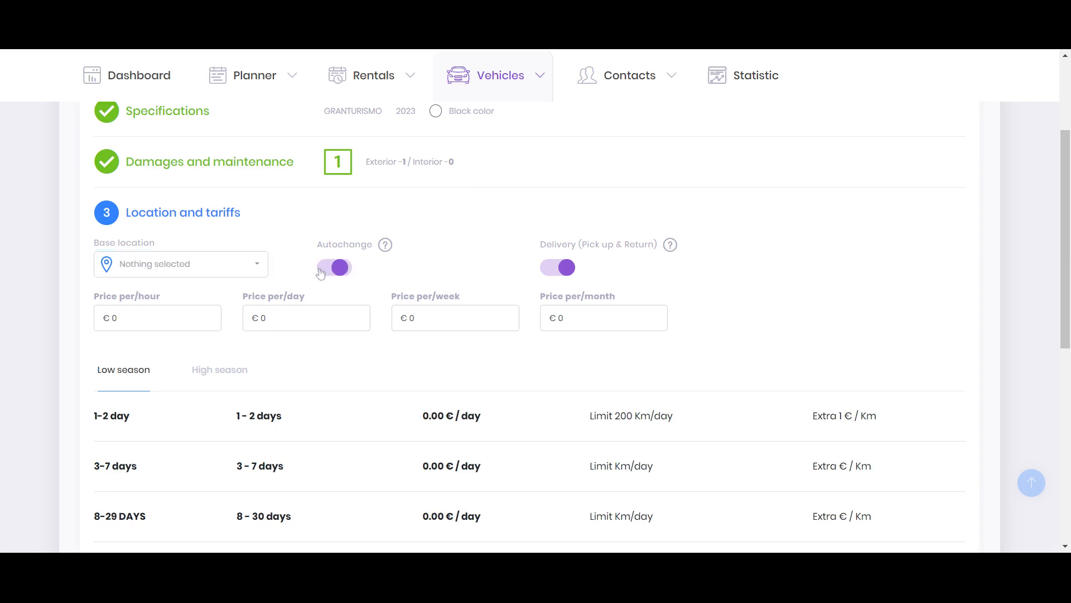
{"action": "left_click", "coordinate": [240, 266]}
{"action": "left_click", "coordinate": [179, 298]}
Step: Try Limassol (Pefkos Hotel) as the base location and return the selection to Larnaca HQ
{"action": "left_click", "coordinate": [257, 265]}
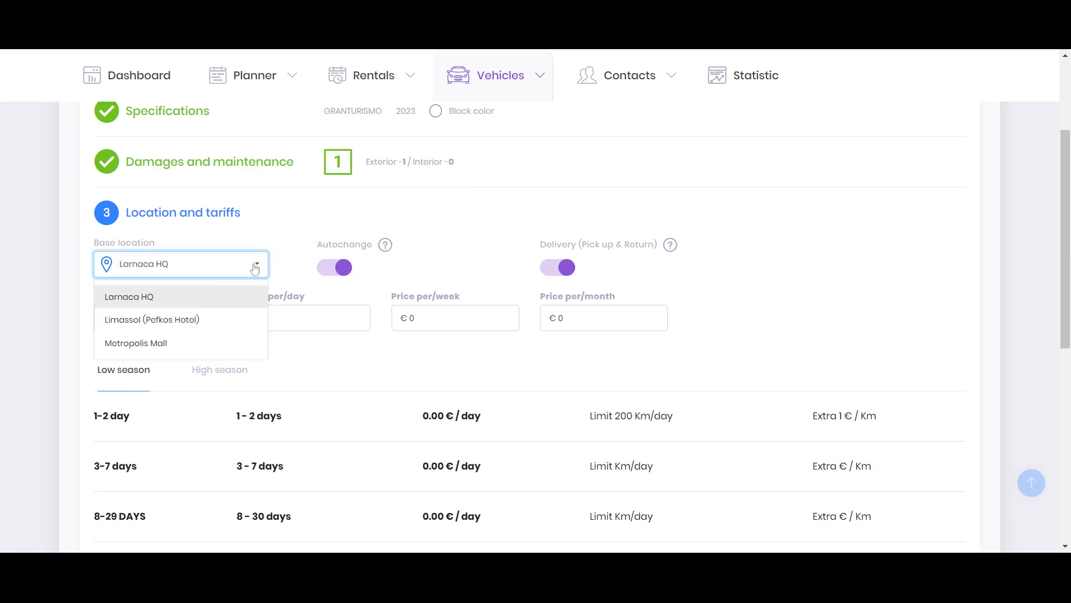
{"action": "left_click", "coordinate": [171, 324]}
{"action": "left_click", "coordinate": [187, 271]}
{"action": "left_click", "coordinate": [170, 304]}
{"action": "left_click", "coordinate": [184, 273]}
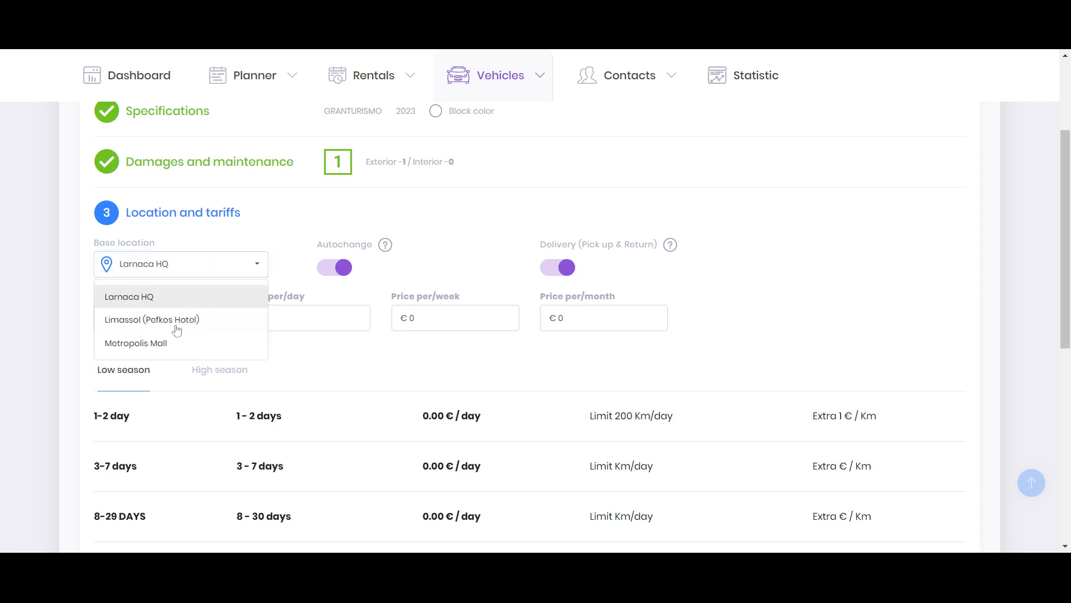
{"action": "left_click", "coordinate": [177, 329]}
{"action": "left_click", "coordinate": [162, 270]}
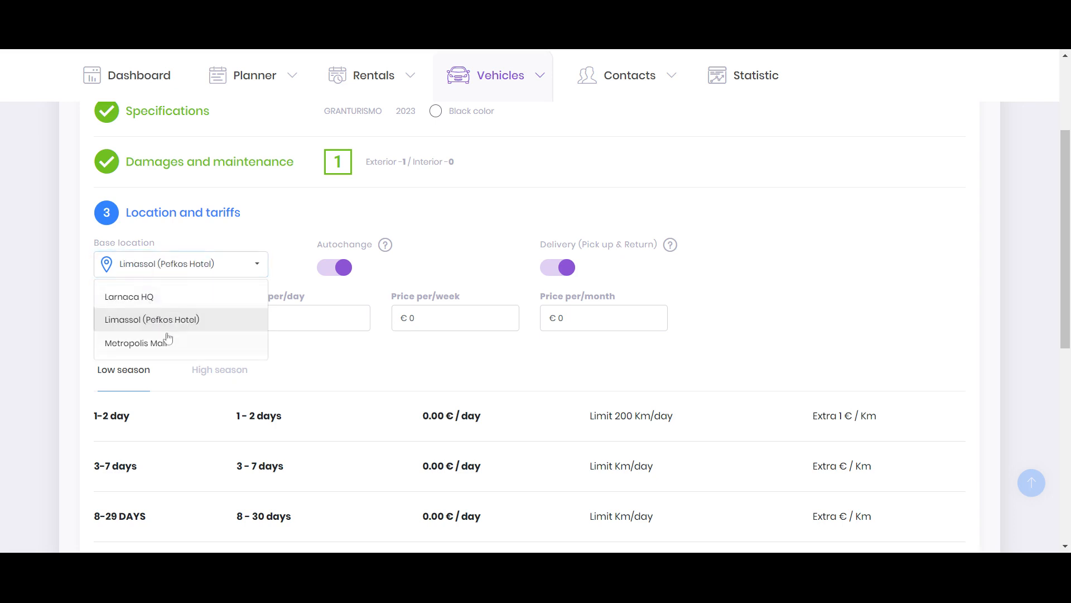
{"action": "left_click", "coordinate": [175, 296]}
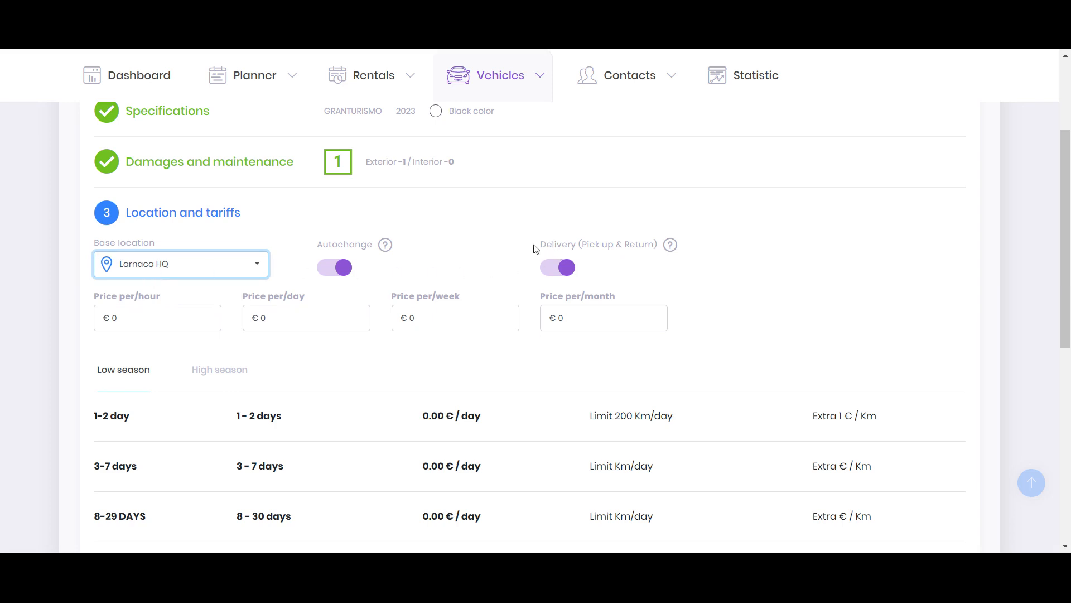
Step: Switch Delivery (Pick up & Return) off to read its explanation and turn it back on
{"action": "left_click", "coordinate": [185, 274]}
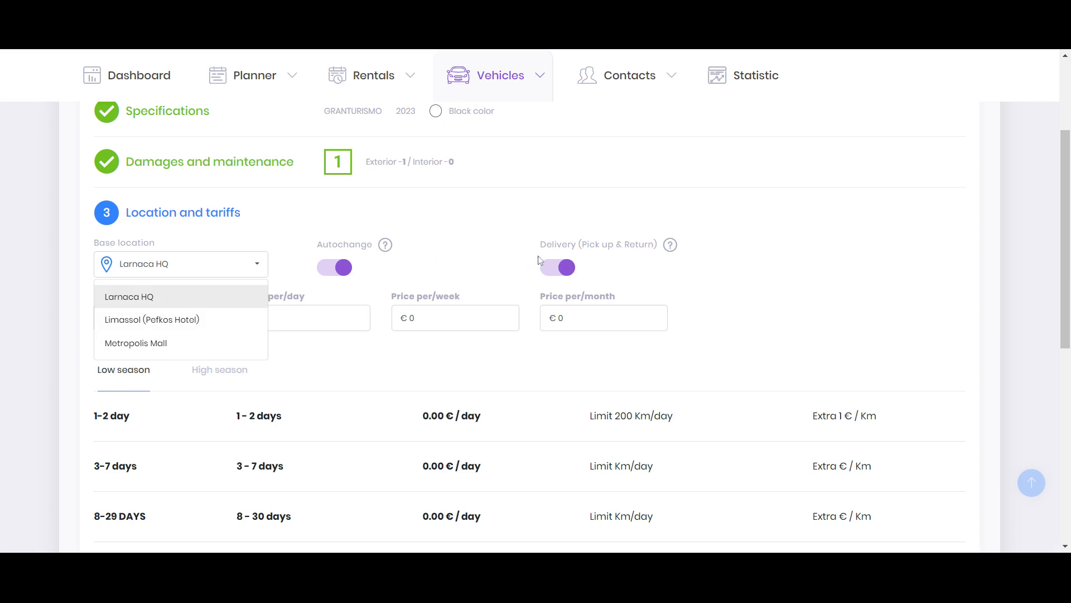
{"action": "left_click", "coordinate": [629, 250]}
{"action": "mouse_move", "coordinate": [665, 251]}
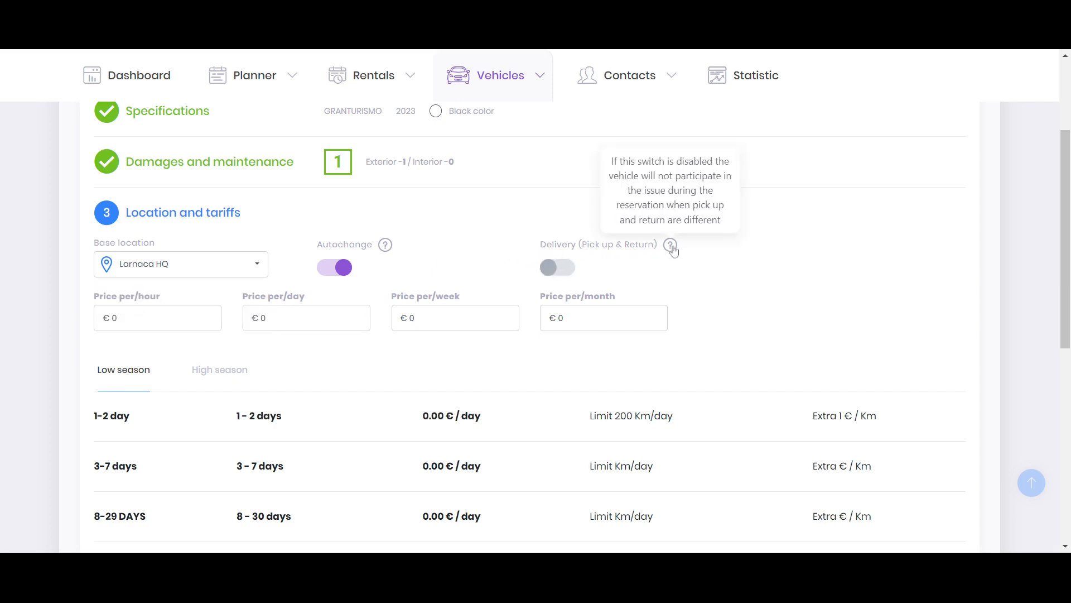
{"action": "left_click", "coordinate": [559, 269]}
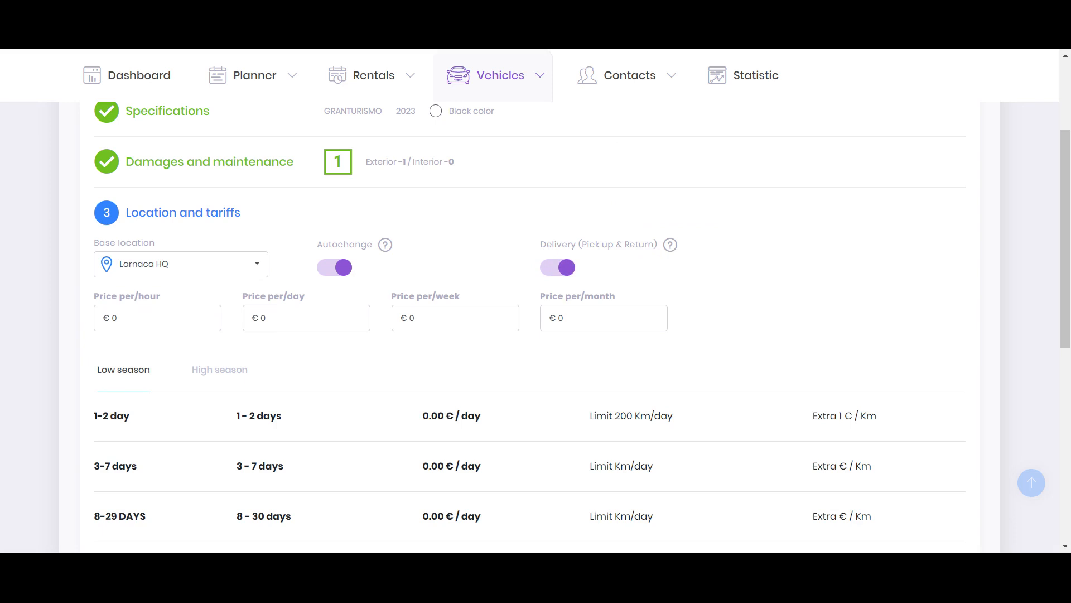
{"action": "left_click", "coordinate": [252, 266]}
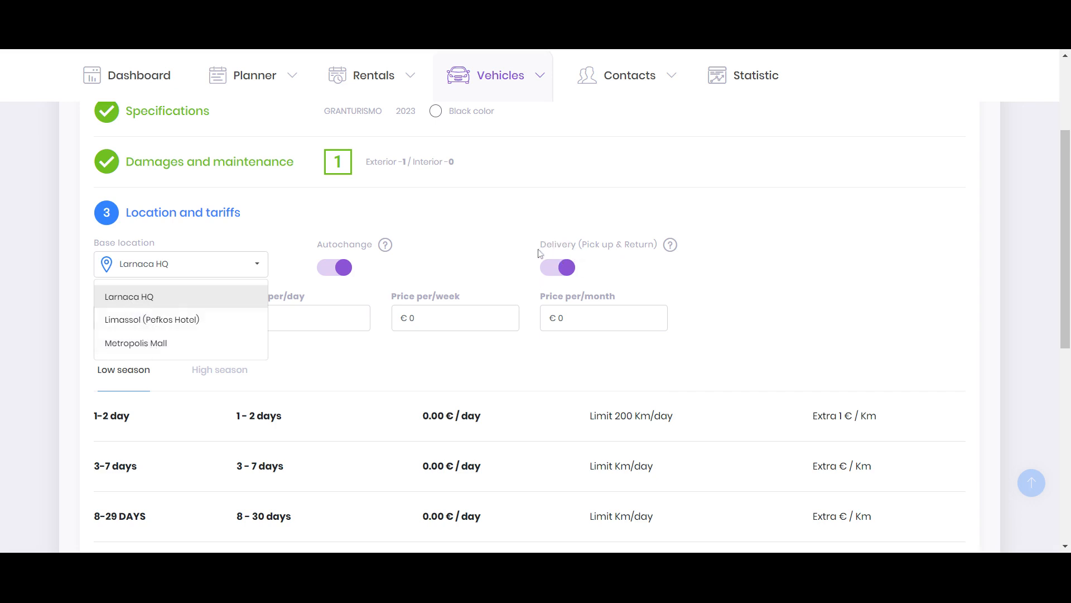
{"action": "left_click", "coordinate": [557, 269]}
{"action": "left_click", "coordinate": [564, 269]}
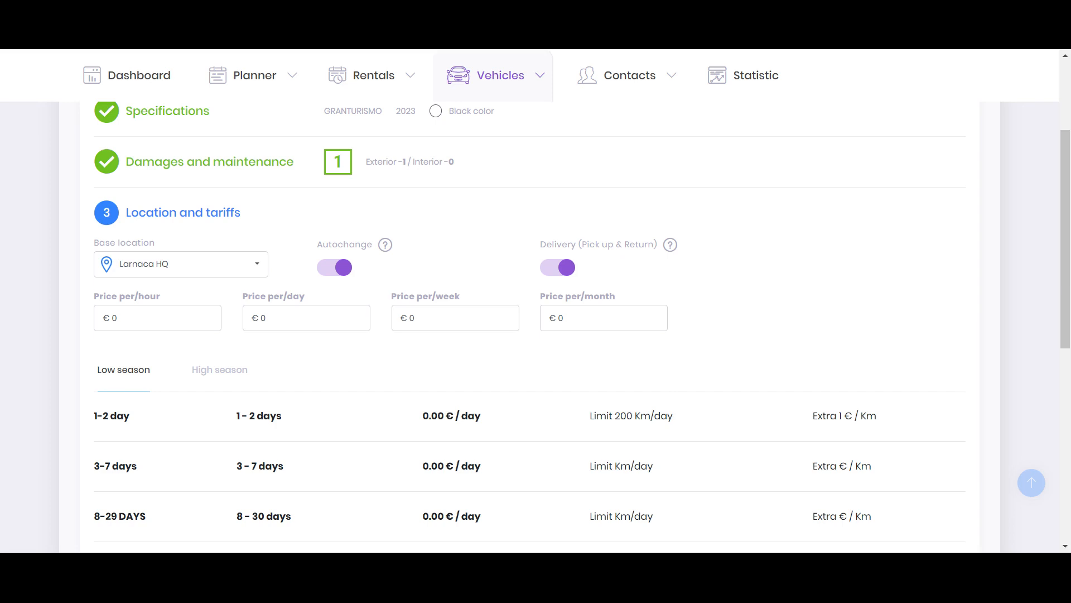
Step: Examine the hourly, daily, weekly and monthly price fields and the low-season and high-season tariff tables
{"action": "scroll", "coordinate": [308, 357], "scroll_direction": "down", "scroll_amount": 1}
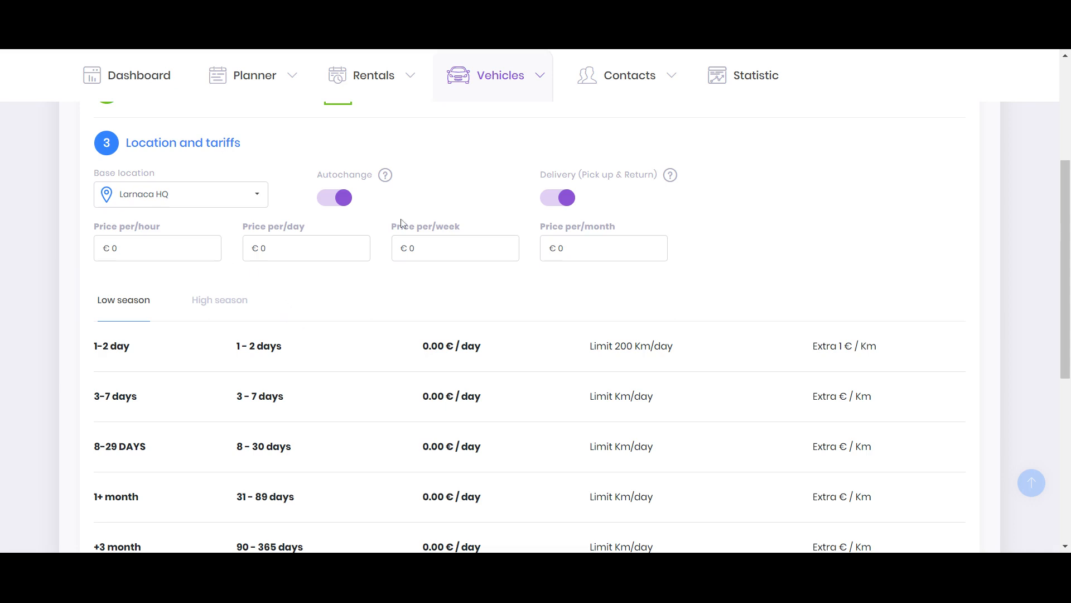
{"action": "double_click", "coordinate": [149, 227]}
{"action": "double_click", "coordinate": [295, 227]}
{"action": "double_click", "coordinate": [434, 230]}
{"action": "double_click", "coordinate": [592, 231]}
{"action": "left_click", "coordinate": [307, 248]}
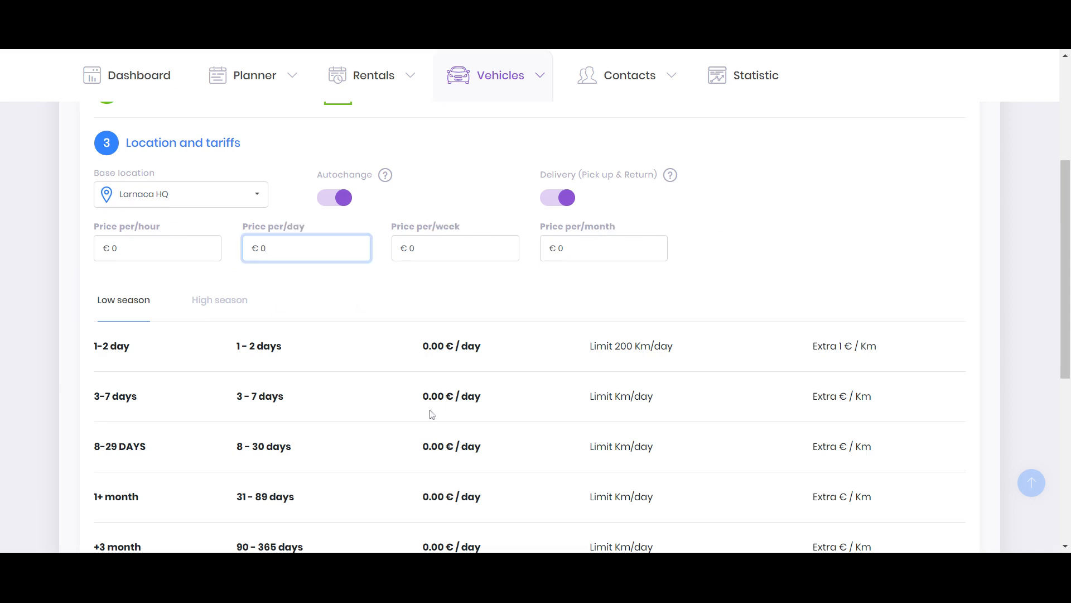
{"action": "scroll", "coordinate": [429, 362], "scroll_direction": "down", "scroll_amount": 1}
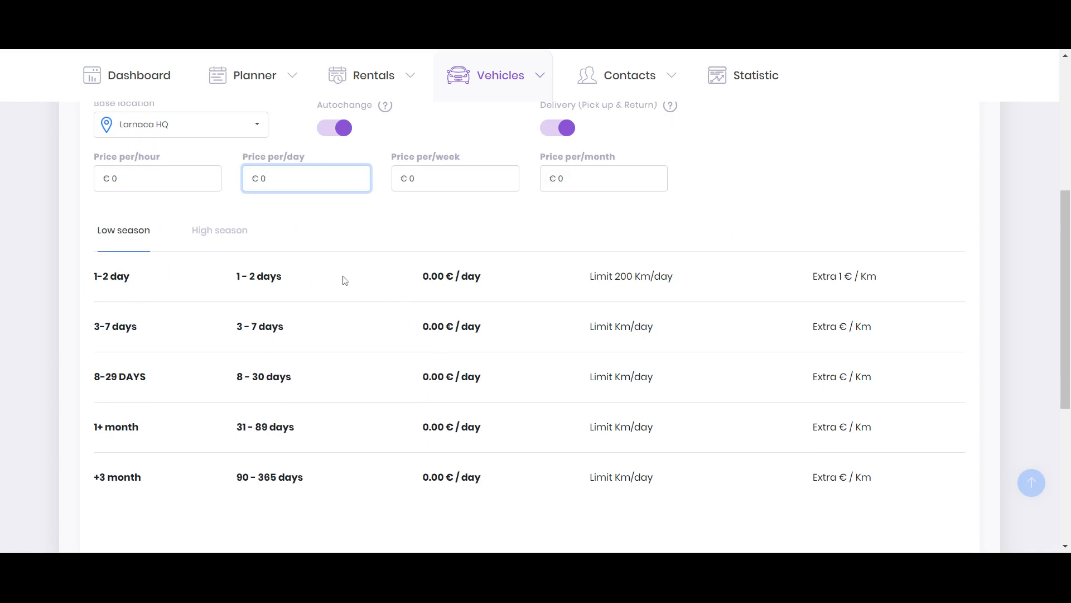
{"action": "left_click", "coordinate": [210, 232]}
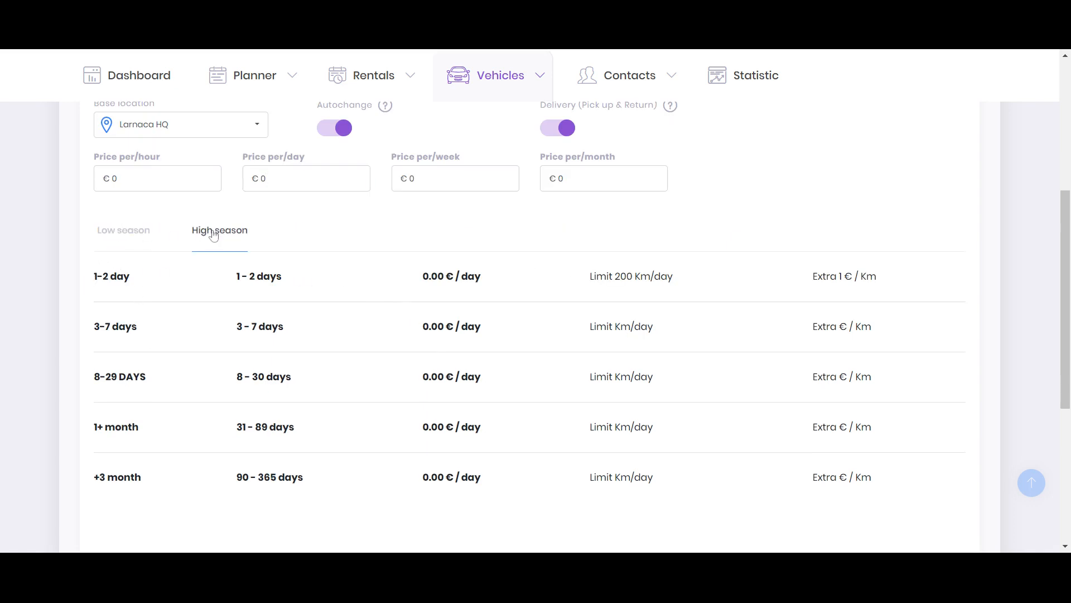
{"action": "left_click", "coordinate": [118, 233]}
{"action": "left_click_drag", "start_coordinate": [419, 277], "coordinate": [508, 276]}
Step: Set the price per day to €400 and check the low-season and high-season tariffs calculated from it
{"action": "double_click", "coordinate": [264, 178]}
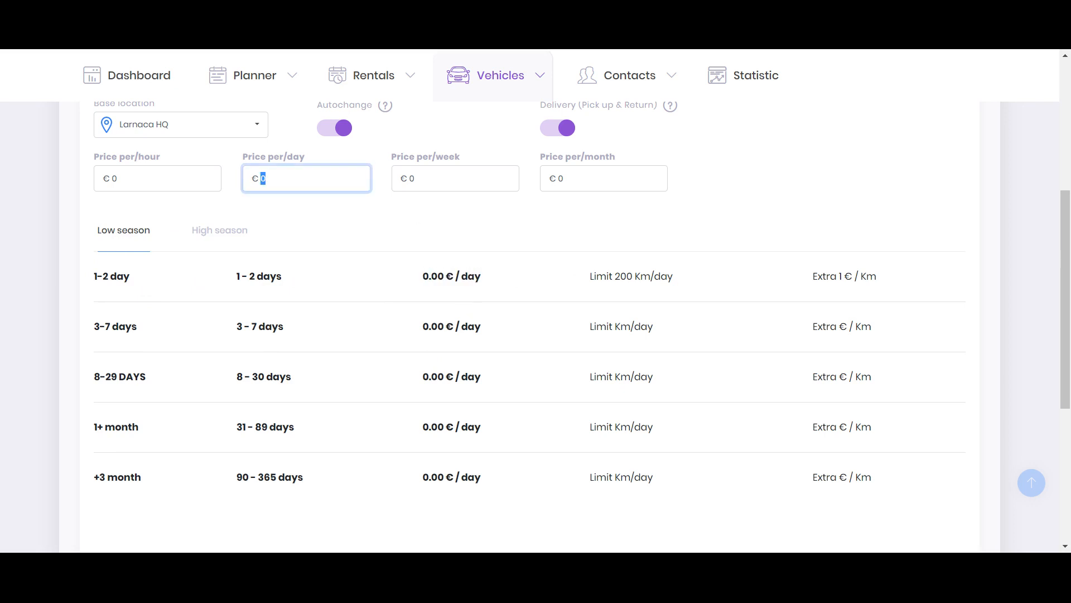
{"action": "type", "text": "400"}
{"action": "left_click", "coordinate": [582, 218]}
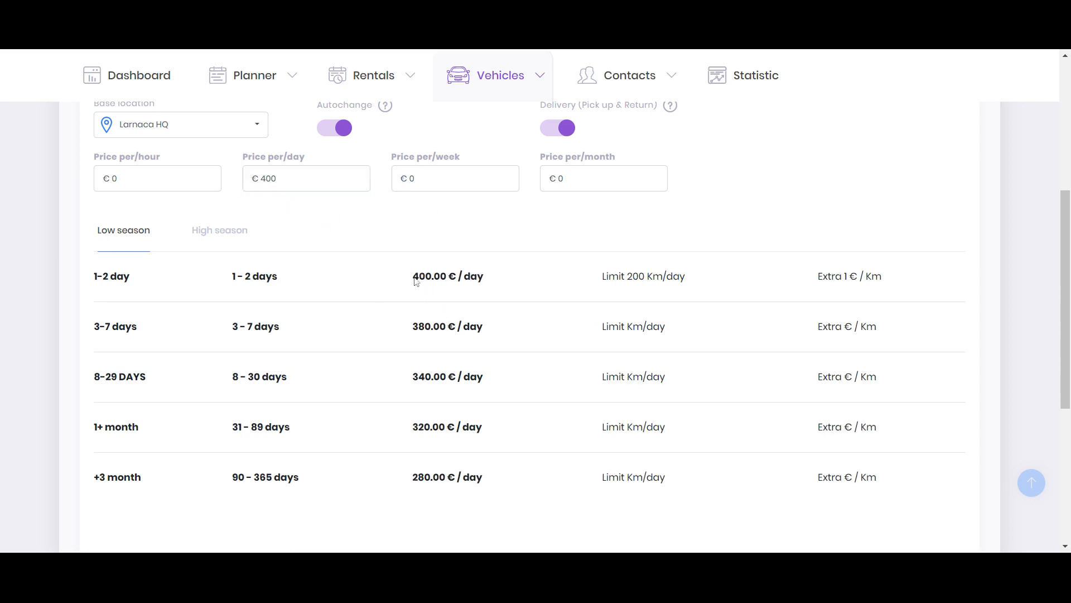
{"action": "left_click_drag", "start_coordinate": [413, 277], "coordinate": [496, 277]}
{"action": "left_click_drag", "start_coordinate": [413, 327], "coordinate": [516, 329]}
{"action": "left_click_drag", "start_coordinate": [411, 377], "coordinate": [516, 379]}
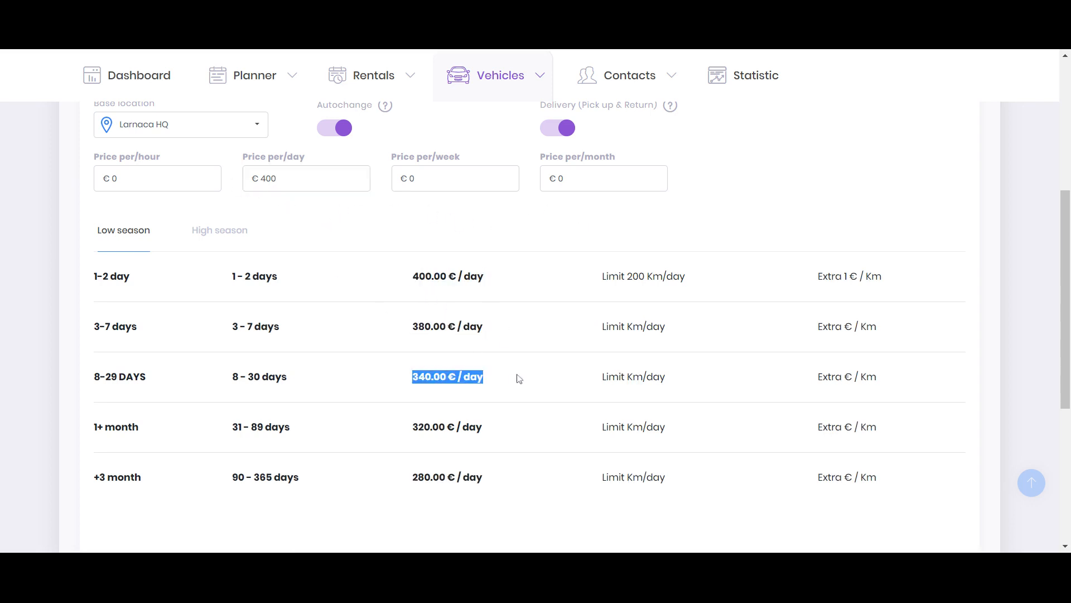
{"action": "left_click_drag", "start_coordinate": [410, 427], "coordinate": [513, 433]}
{"action": "left_click_drag", "start_coordinate": [412, 480], "coordinate": [504, 480]}
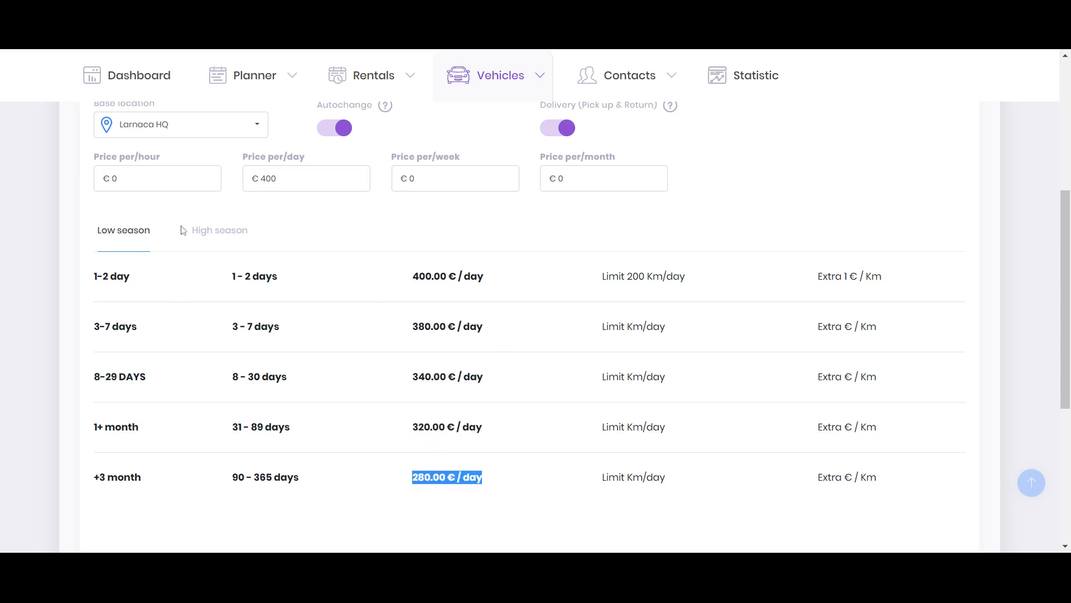
{"action": "left_click", "coordinate": [220, 230]}
{"action": "left_click_drag", "start_coordinate": [413, 279], "coordinate": [492, 285]}
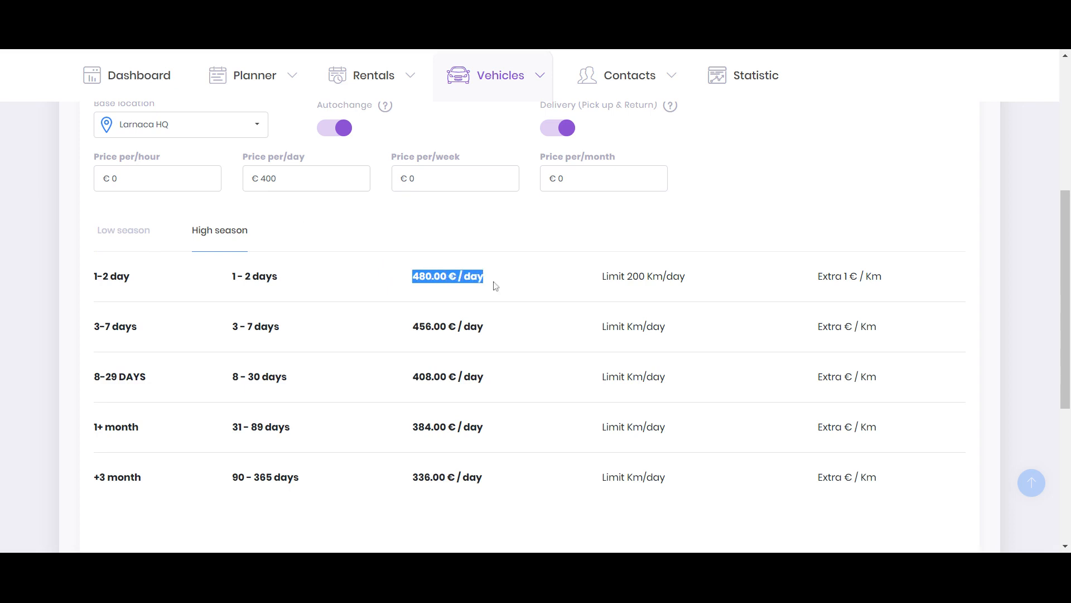
Step: Continue to the vehicle status section, keep the status as active and add the vehicle to the fleet
{"action": "scroll", "coordinate": [539, 239], "scroll_direction": "down", "scroll_amount": 1}
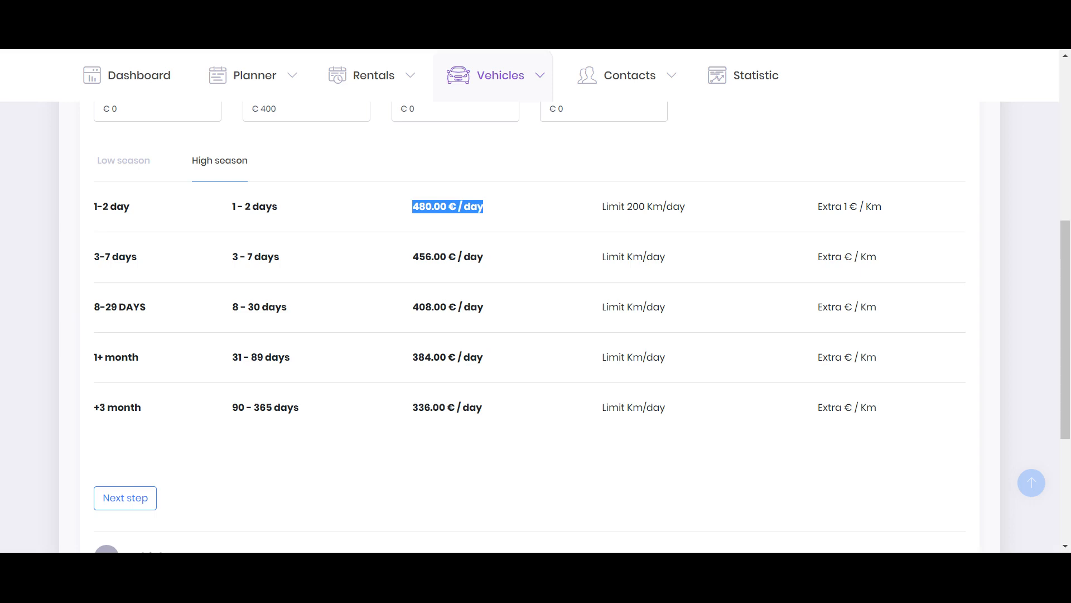
{"action": "scroll", "coordinate": [136, 467], "scroll_direction": "down", "scroll_amount": 1}
{"action": "left_click", "coordinate": [120, 436]}
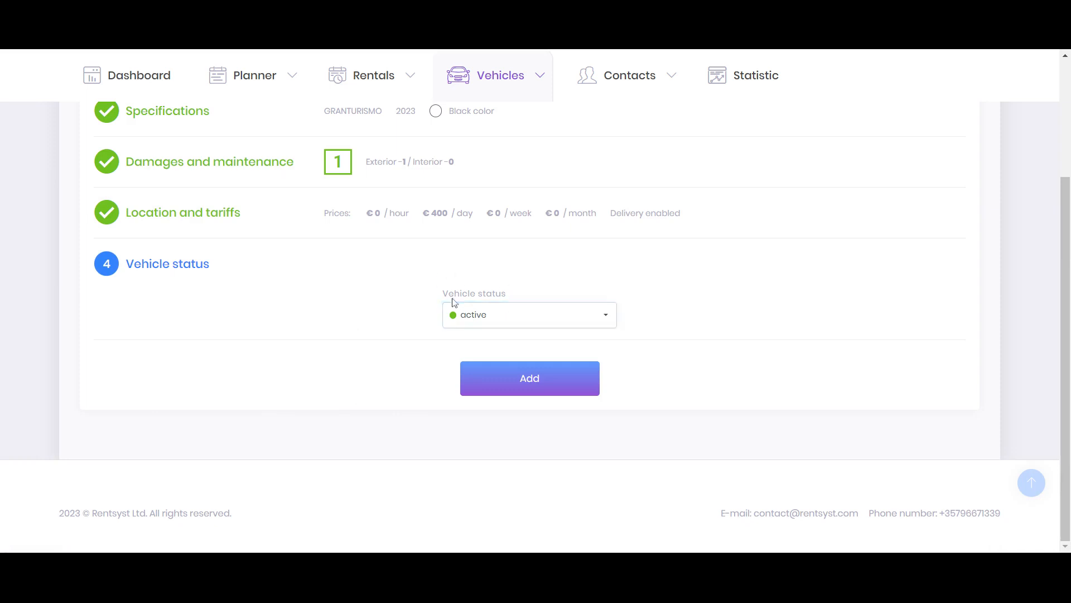
{"action": "left_click_drag", "start_coordinate": [447, 296], "coordinate": [515, 298]}
{"action": "left_click", "coordinate": [588, 326]}
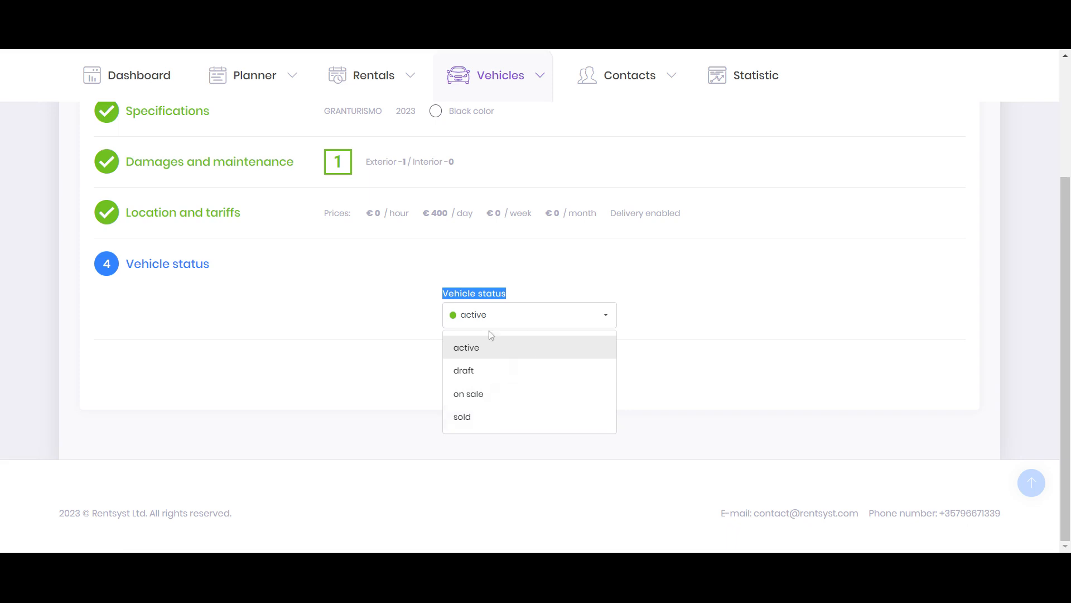
{"action": "left_click", "coordinate": [524, 318]}
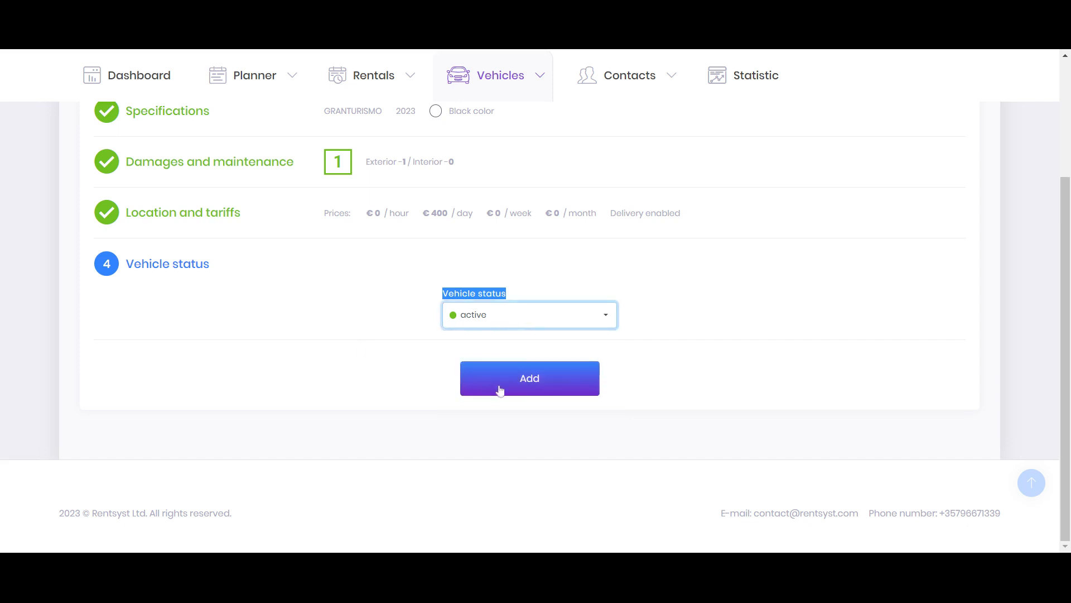
{"action": "left_click", "coordinate": [548, 381]}
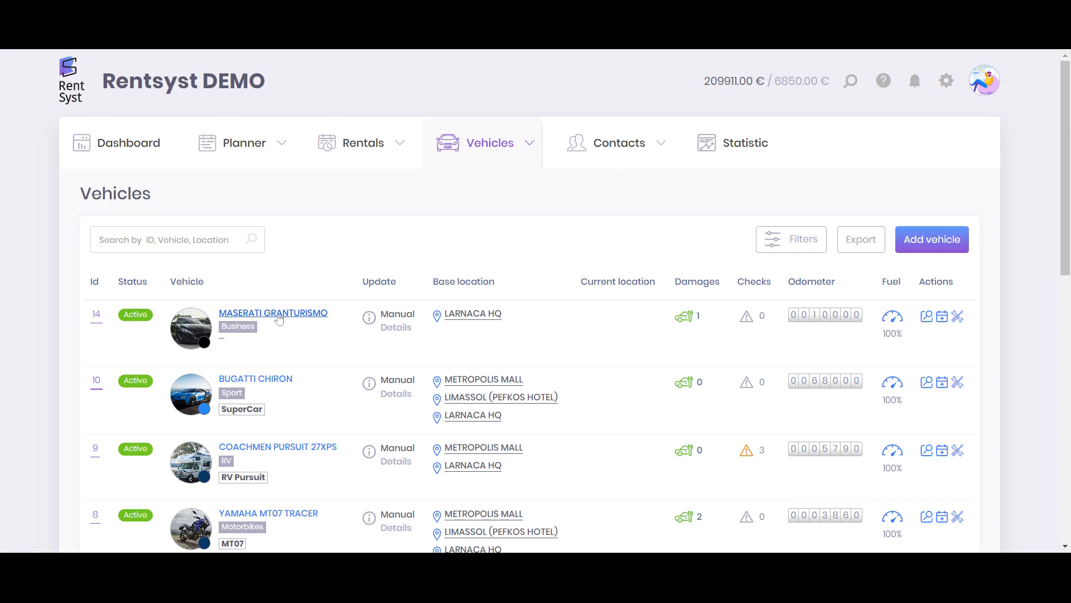
Step: Open the details page of the Maserati GranTurismo from the vehicle list
{"action": "left_click", "coordinate": [289, 314]}
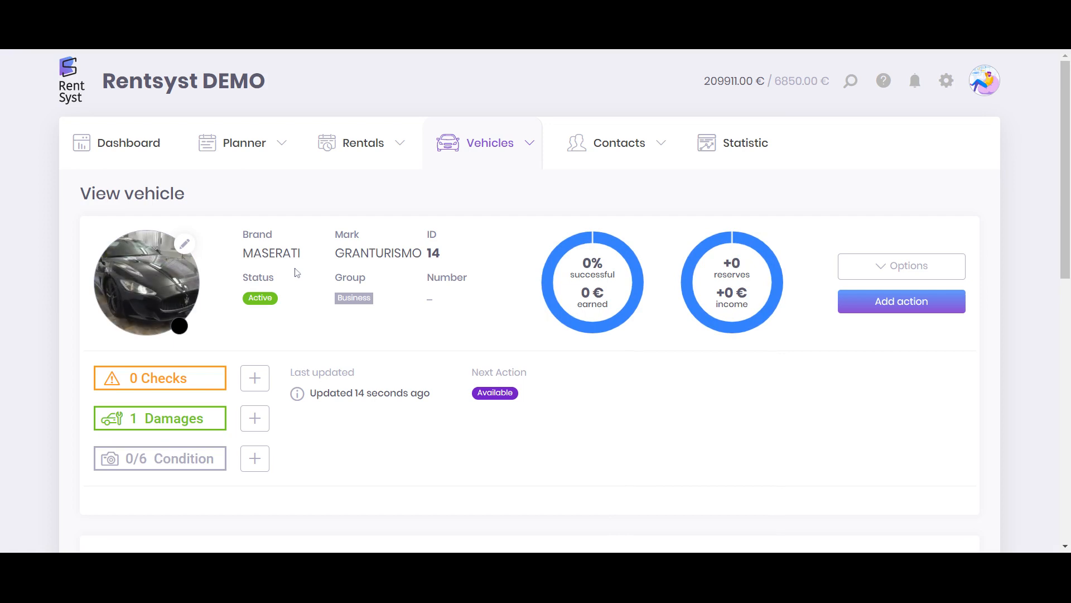
{"action": "mouse_move", "coordinate": [581, 256]}
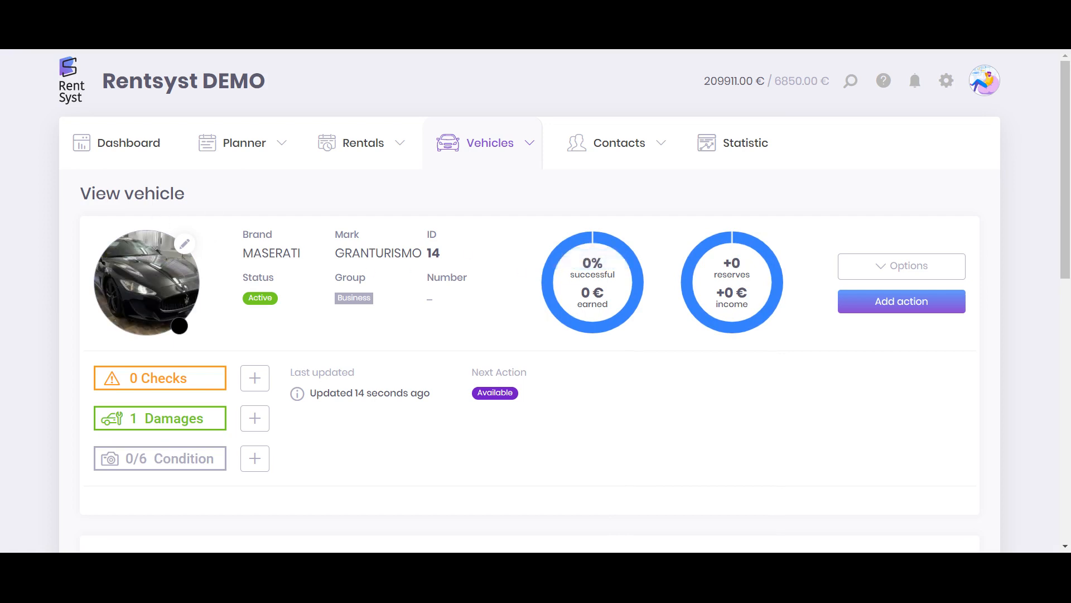
Step: Open the vehicle's photo gallery from the View vehicle page, look over its photos and upload option, and close it unchanged
{"action": "left_click_drag", "start_coordinate": [79, 193], "coordinate": [315, 194]}
{"action": "left_click", "coordinate": [229, 251]}
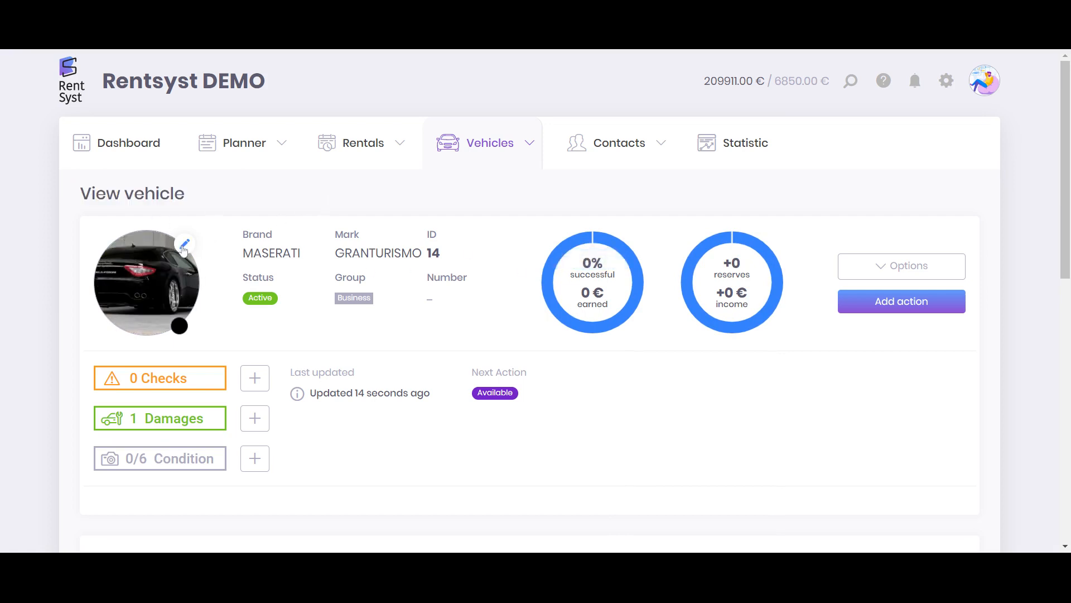
{"action": "left_click", "coordinate": [184, 244]}
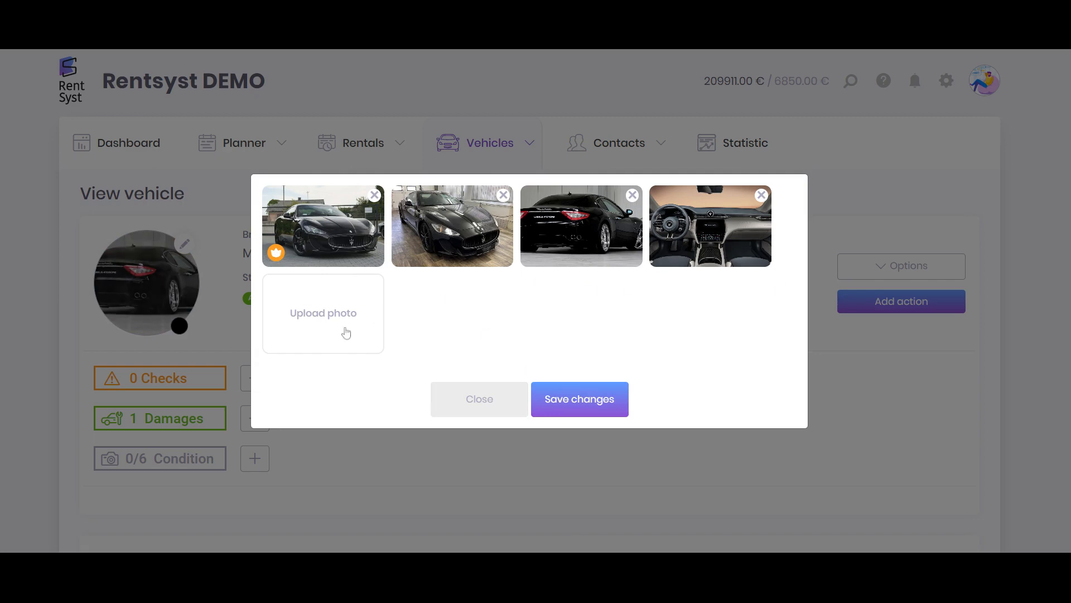
{"action": "key", "text": "Escape"}
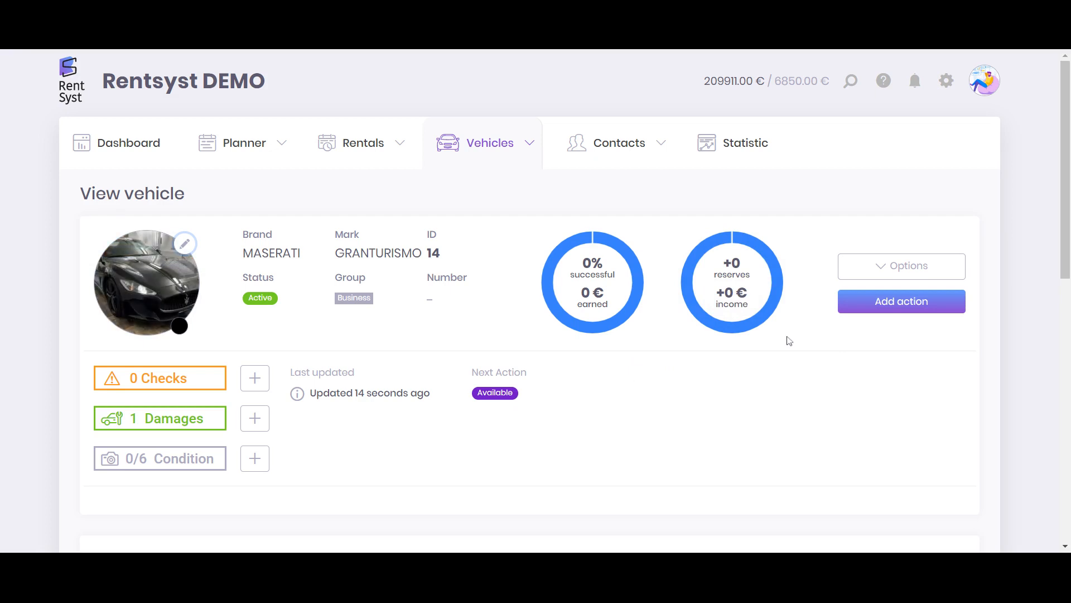
Step: Check the status options available for the vehicle and the order and service actions that can be added
{"action": "left_click", "coordinate": [882, 271]}
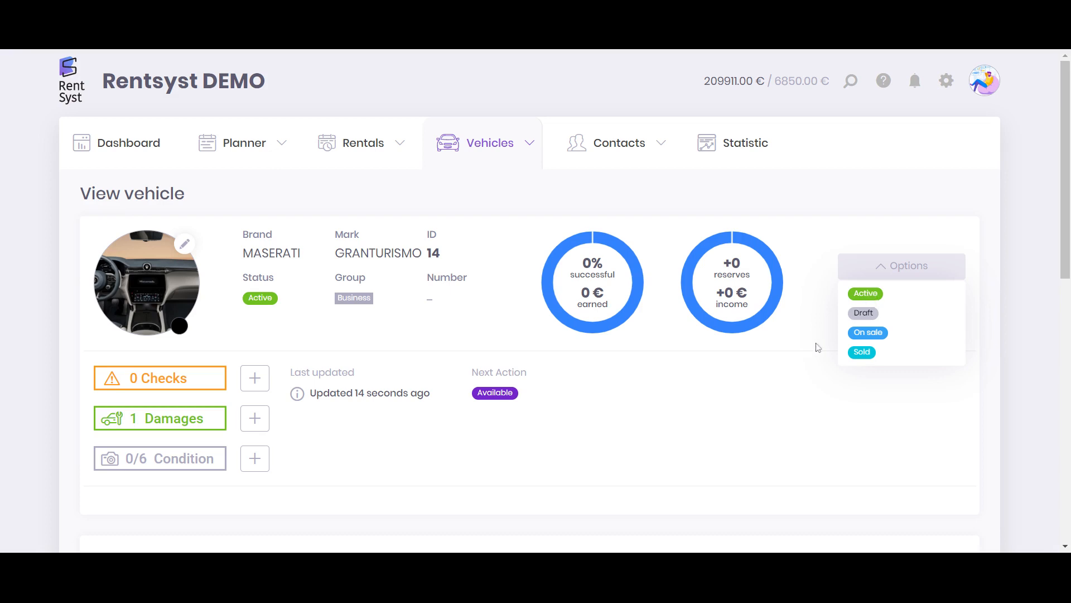
{"action": "left_click", "coordinate": [819, 347]}
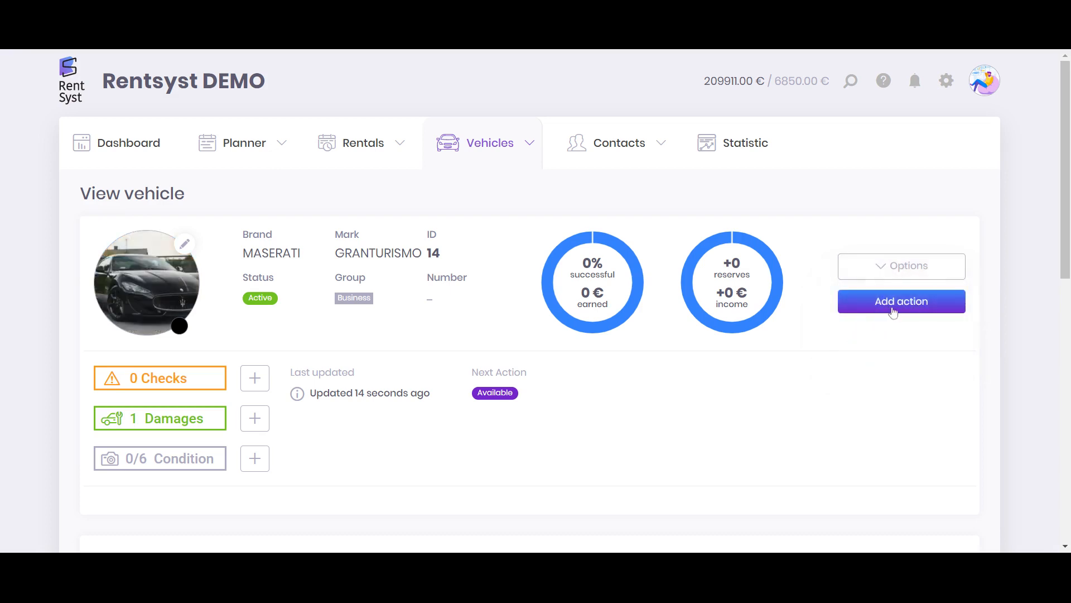
{"action": "left_click", "coordinate": [894, 312]}
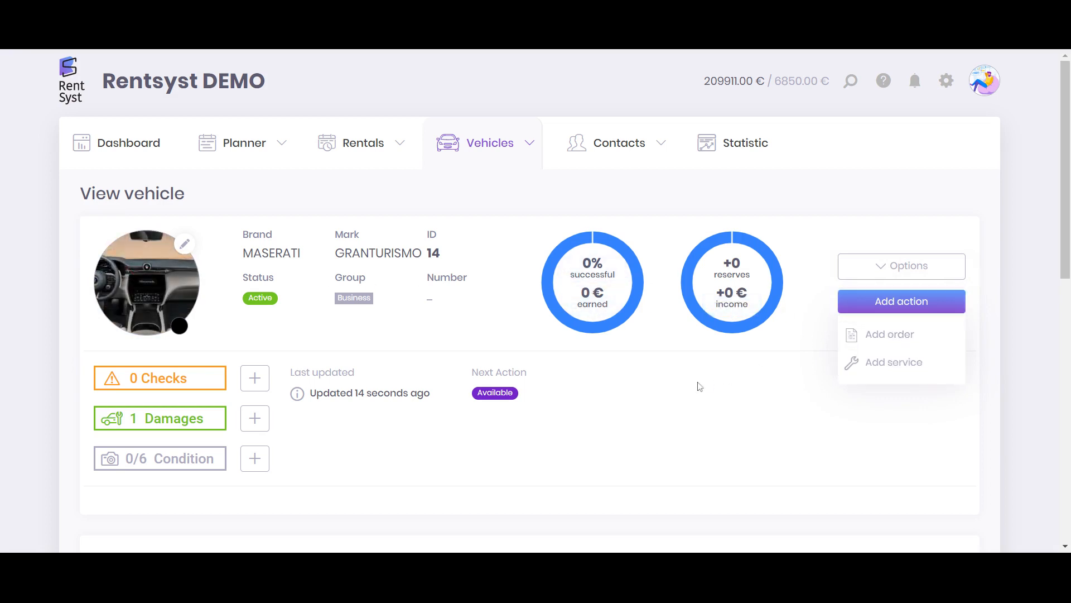
Step: Review the vehicle's list of checks and its existing exterior damages
{"action": "scroll", "coordinate": [700, 386], "scroll_direction": "down", "scroll_amount": 2}
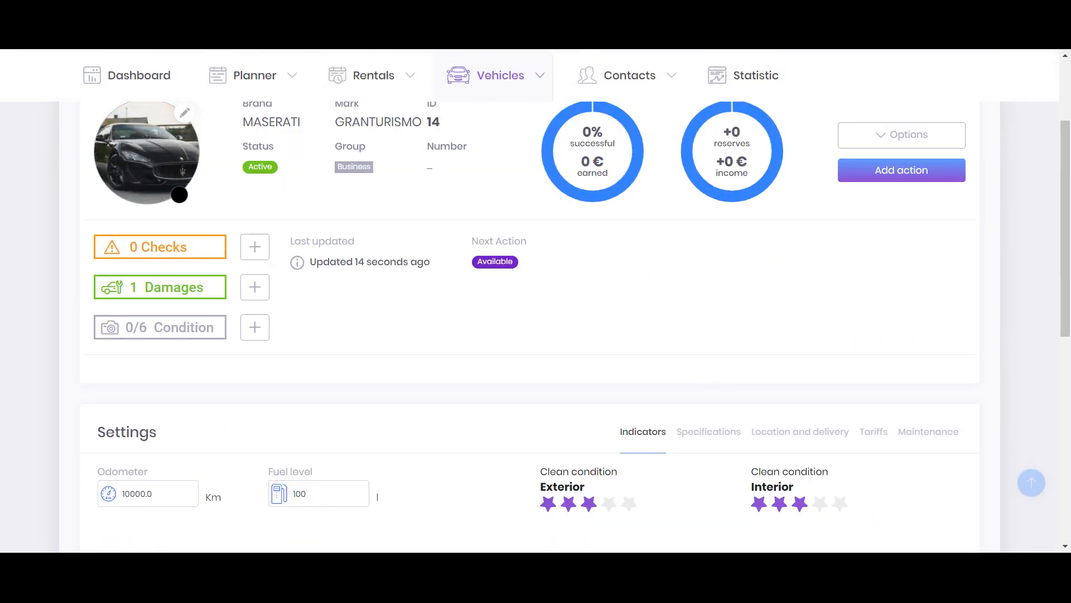
{"action": "left_click", "coordinate": [254, 246]}
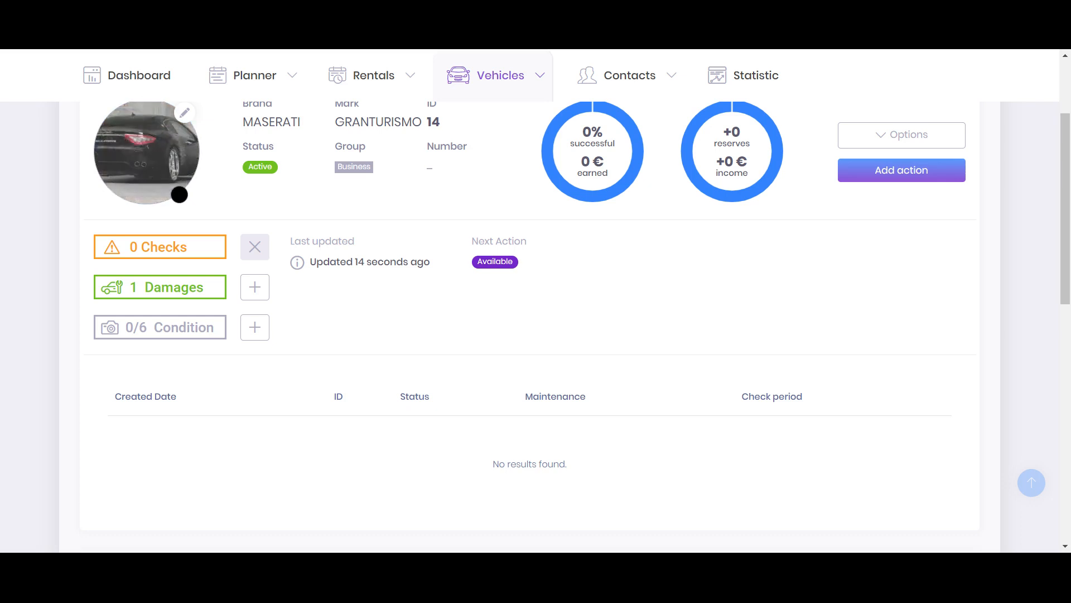
{"action": "left_click", "coordinate": [226, 292]}
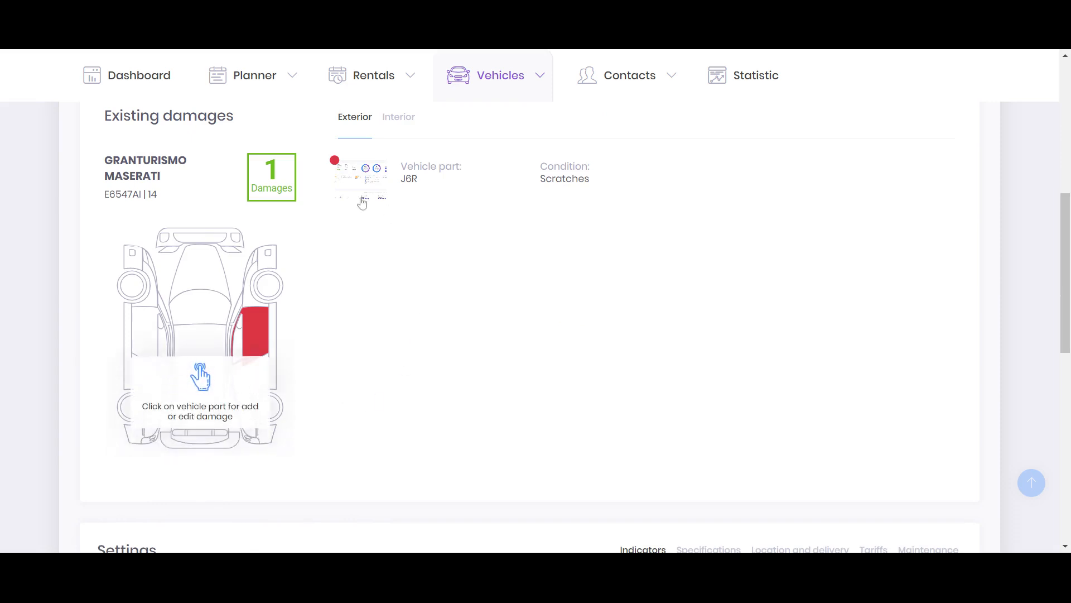
{"action": "scroll", "coordinate": [201, 388], "scroll_direction": "up", "scroll_amount": 4}
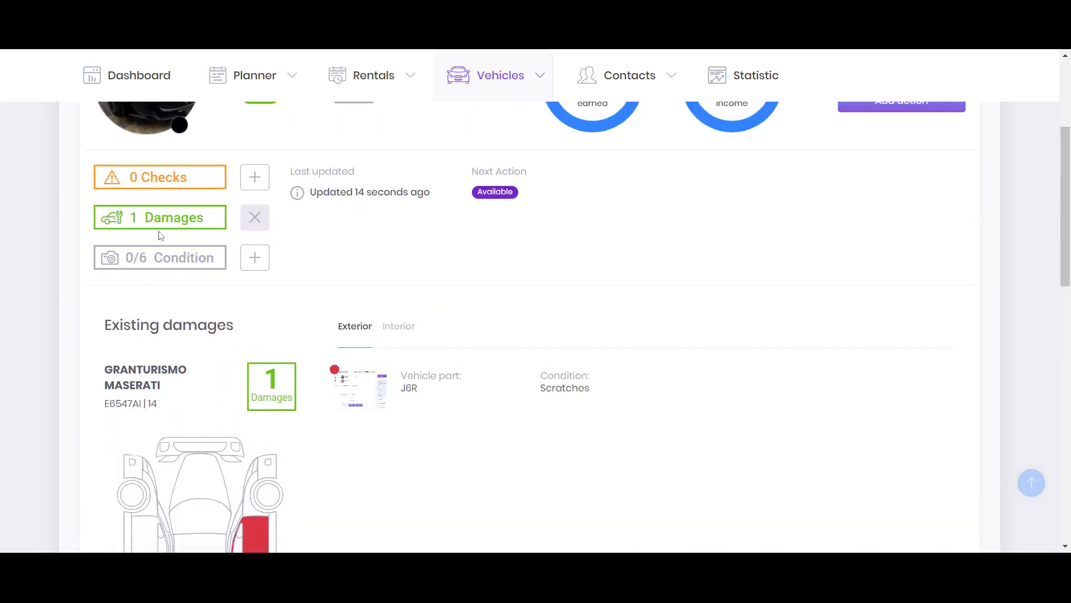
Step: View the vehicle condition photo prompt, dismiss it without adding photos, and collapse the existing damages section
{"action": "left_click", "coordinate": [246, 261]}
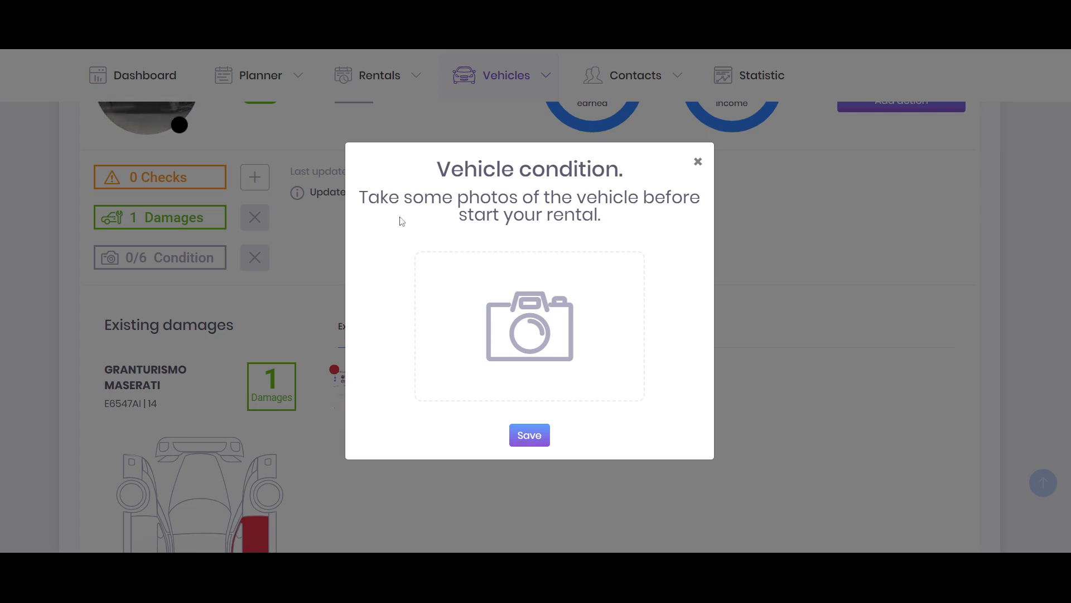
{"action": "left_click_drag", "start_coordinate": [642, 197], "coordinate": [598, 215]}
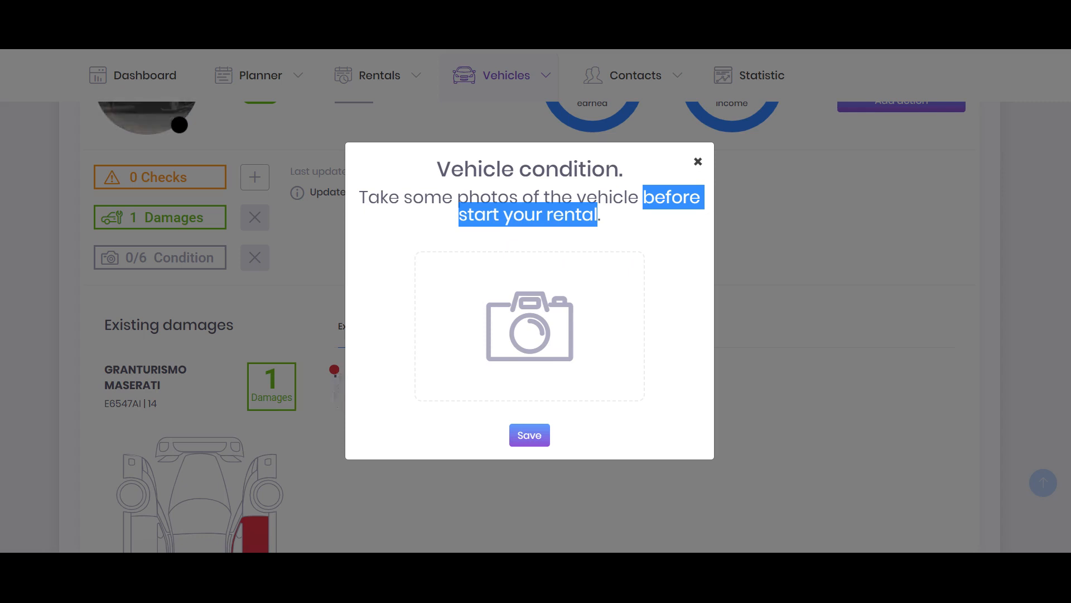
{"action": "left_click", "coordinate": [698, 162]}
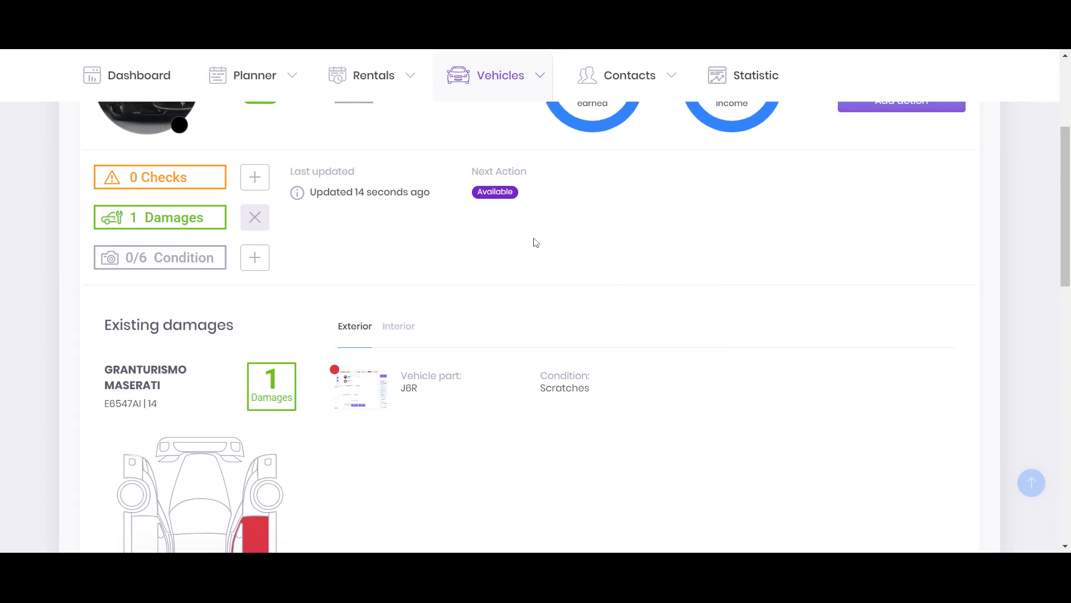
{"action": "scroll", "coordinate": [474, 220], "scroll_direction": "down", "scroll_amount": 1}
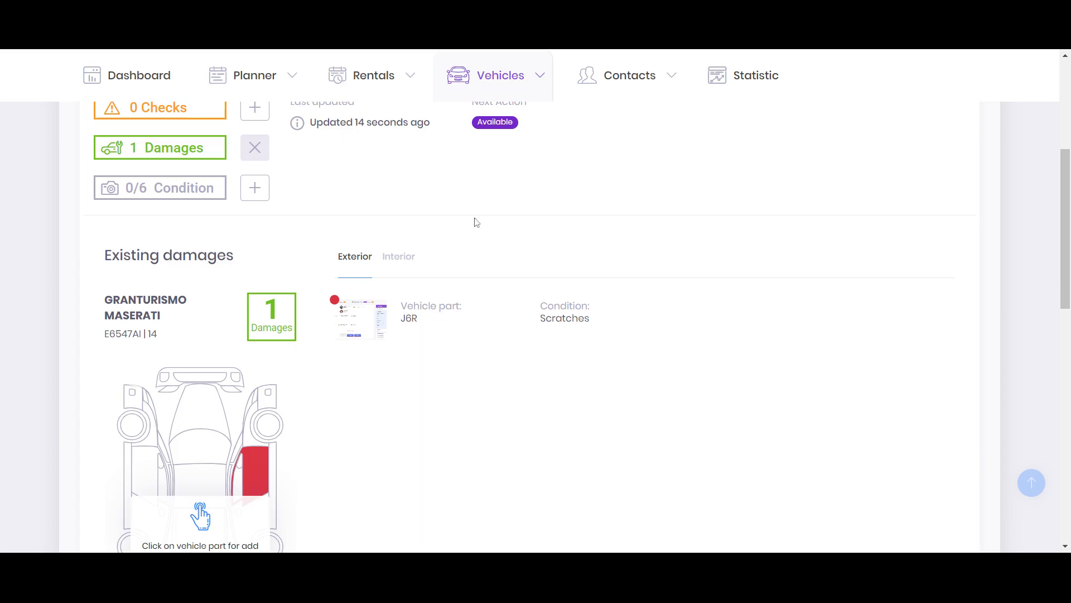
{"action": "left_click", "coordinate": [254, 146]}
Step: Open the vehicle's specifications in the settings for editing and look through the editable fields and accessories
{"action": "scroll", "coordinate": [658, 318], "scroll_direction": "down", "scroll_amount": 6}
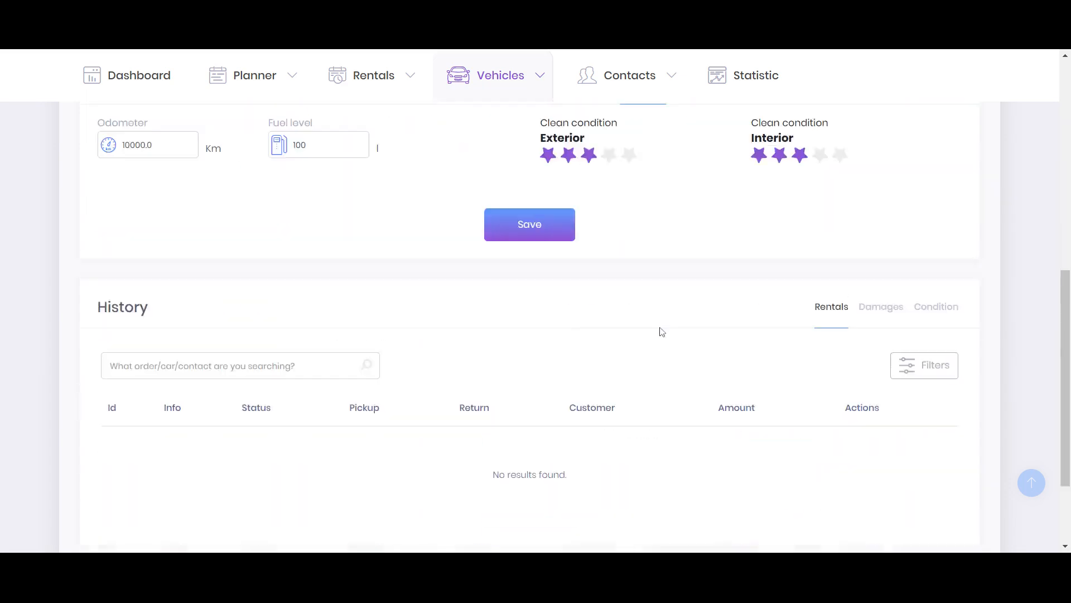
{"action": "scroll", "coordinate": [529, 162], "scroll_direction": "up", "scroll_amount": 4}
{"action": "left_click", "coordinate": [692, 294]}
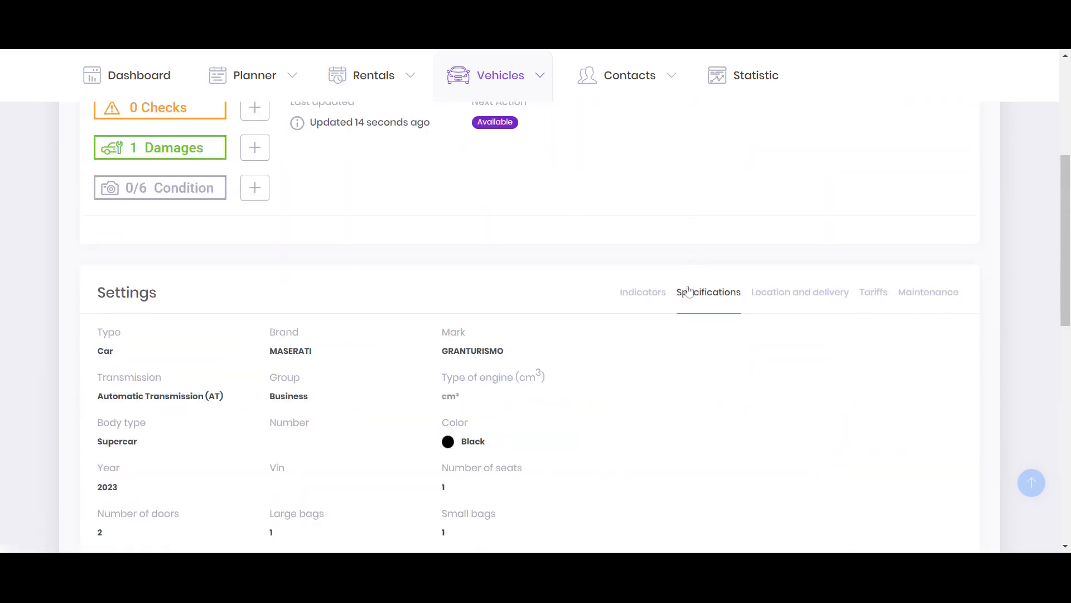
{"action": "scroll", "coordinate": [646, 291], "scroll_direction": "down", "scroll_amount": 6}
{"action": "left_click", "coordinate": [562, 312]}
{"action": "scroll", "coordinate": [562, 313], "scroll_direction": "up", "scroll_amount": 3}
{"action": "scroll", "coordinate": [656, 348], "scroll_direction": "up", "scroll_amount": 4}
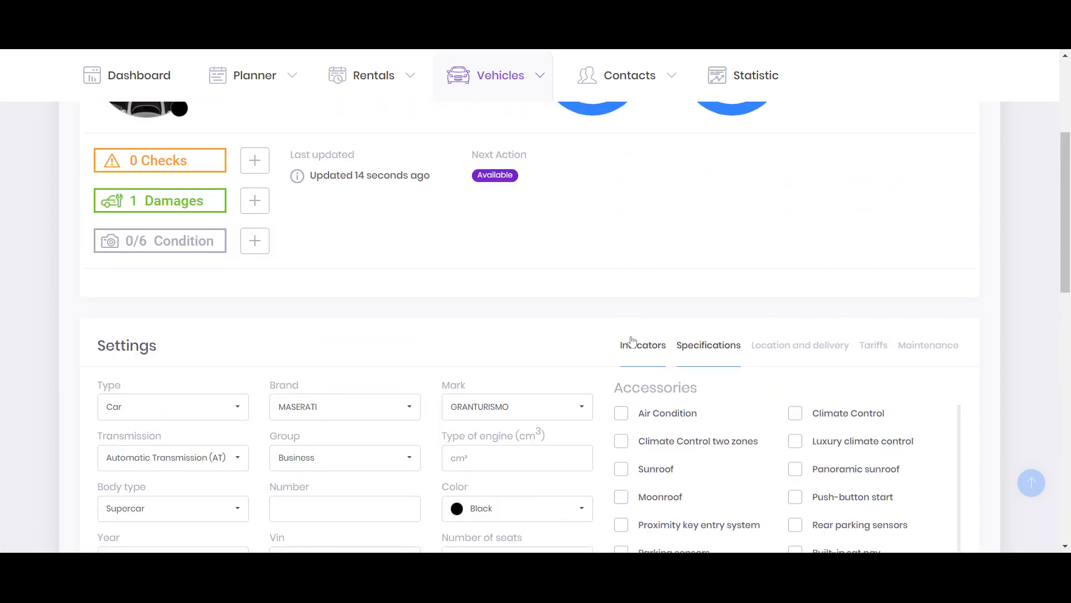
{"action": "scroll", "coordinate": [630, 338], "scroll_direction": "down", "scroll_amount": 10}
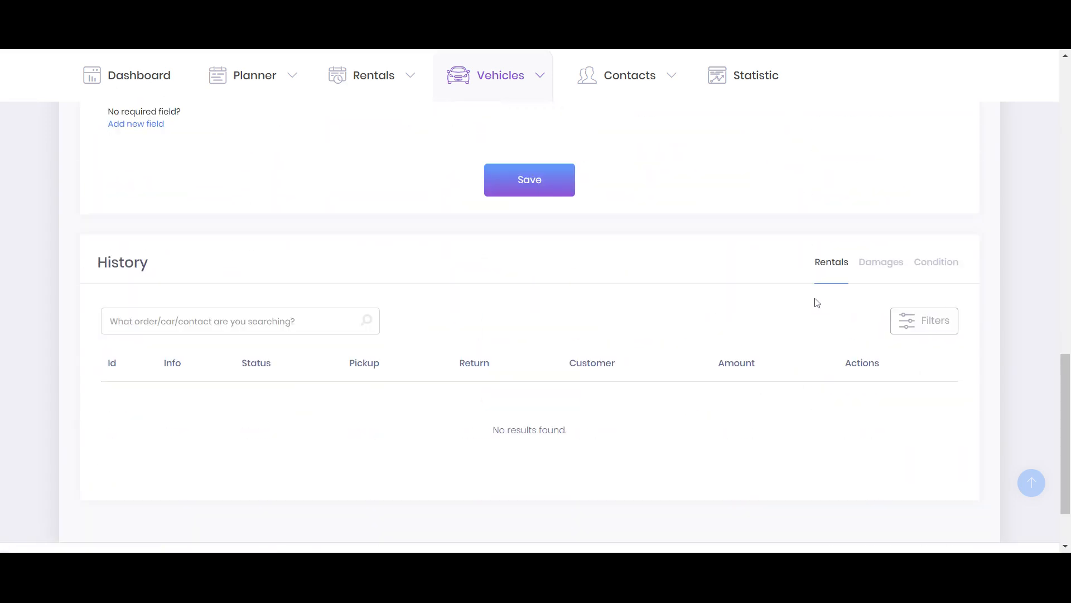
Step: Enable maintenance for this vehicle in its maintenance settings
{"action": "scroll", "coordinate": [818, 303], "scroll_direction": "up", "scroll_amount": 5}
{"action": "left_click", "coordinate": [928, 206]}
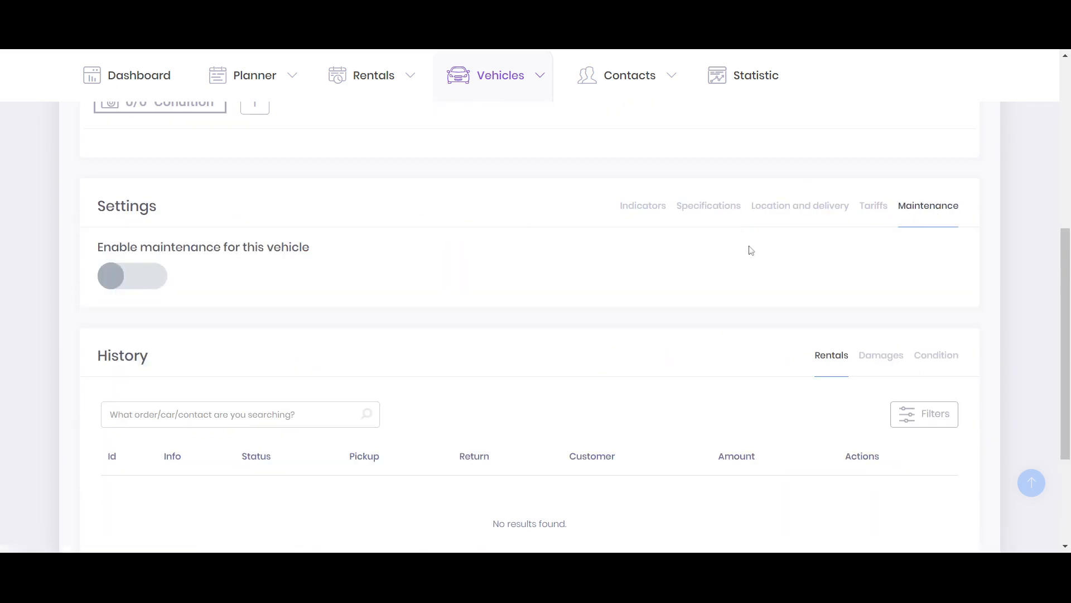
{"action": "left_click", "coordinate": [143, 281]}
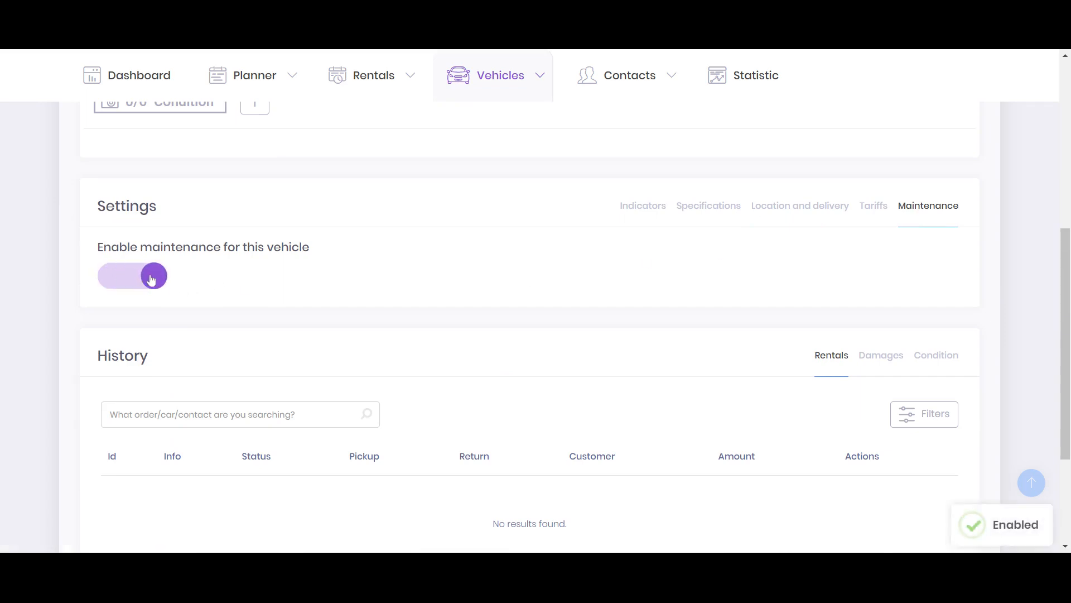
{"action": "scroll", "coordinate": [349, 285], "scroll_direction": "up", "scroll_amount": 5}
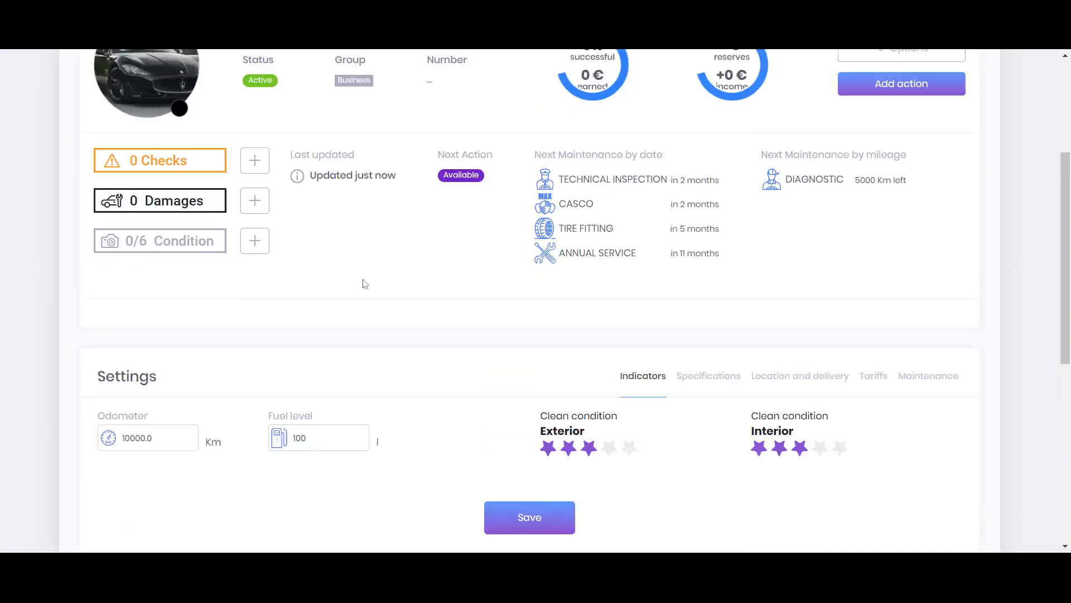
Step: Examine the upcoming maintenance by date and by mileage, including CASCO and the annual service
{"action": "left_click_drag", "start_coordinate": [534, 302], "coordinate": [674, 303]}
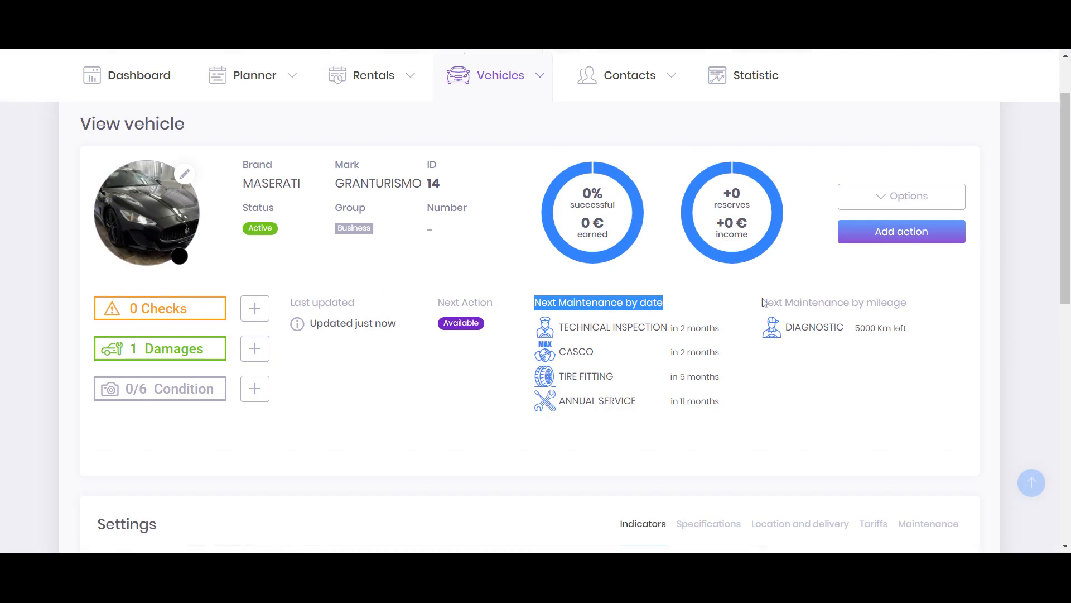
{"action": "left_click_drag", "start_coordinate": [761, 302], "coordinate": [908, 303]}
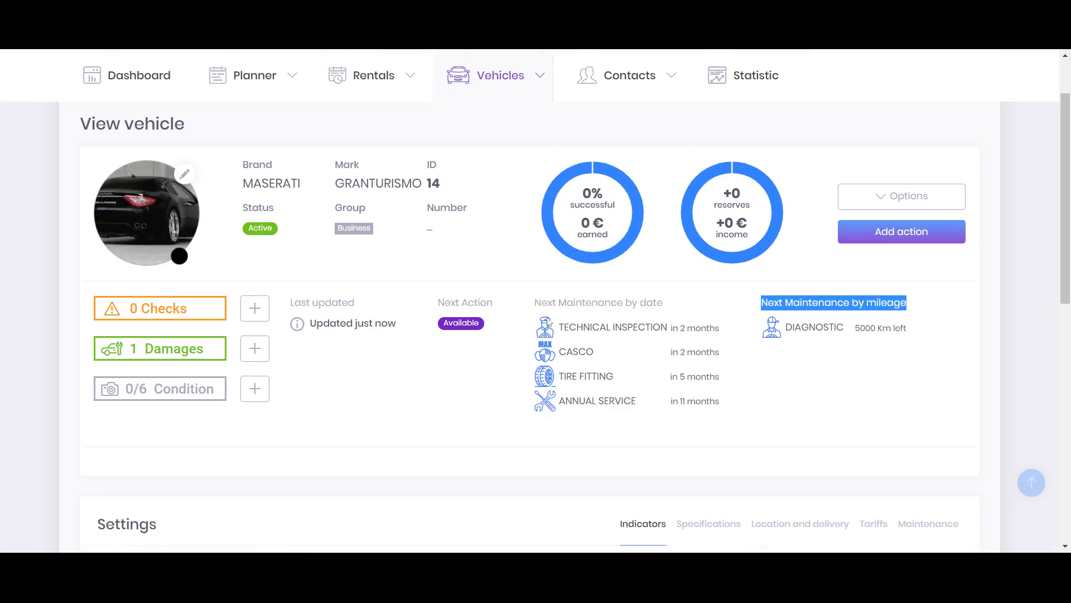
{"action": "left_click", "coordinate": [826, 393]}
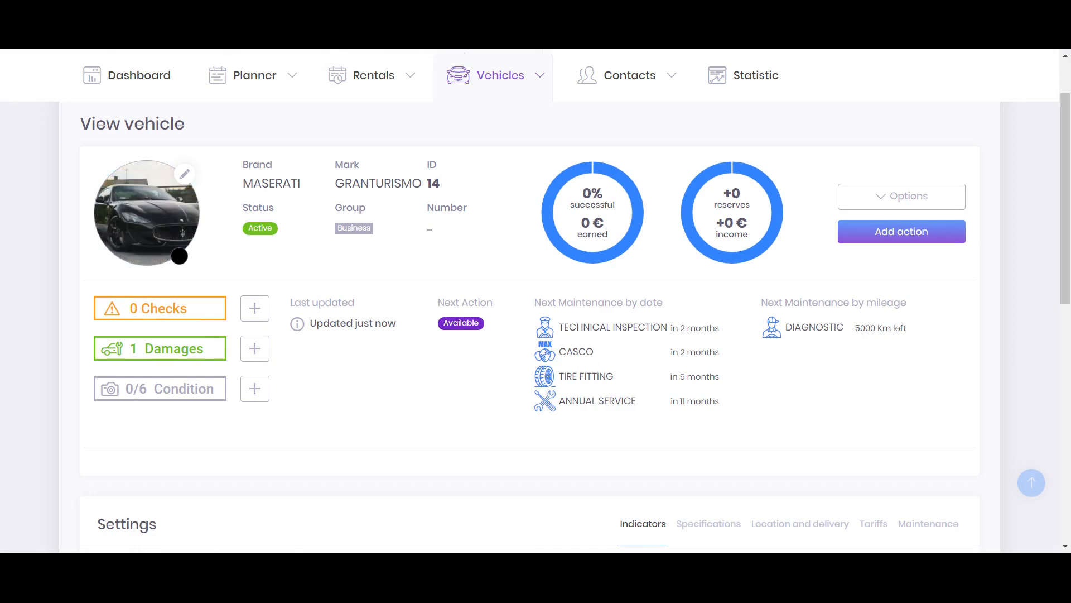
{"action": "double_click", "coordinate": [607, 353]}
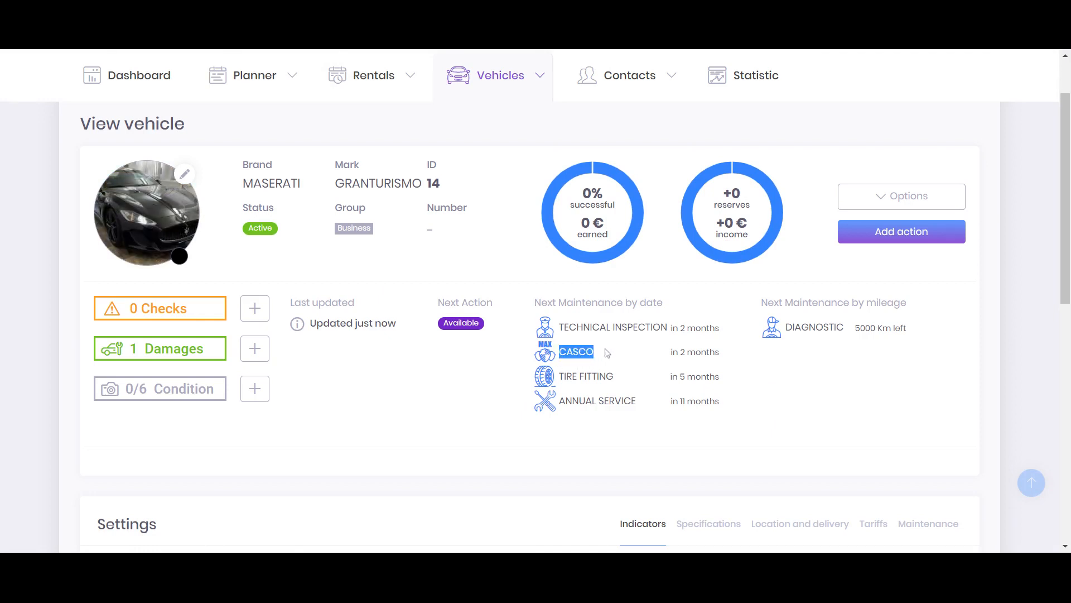
{"action": "left_click_drag", "start_coordinate": [671, 353], "coordinate": [723, 358]}
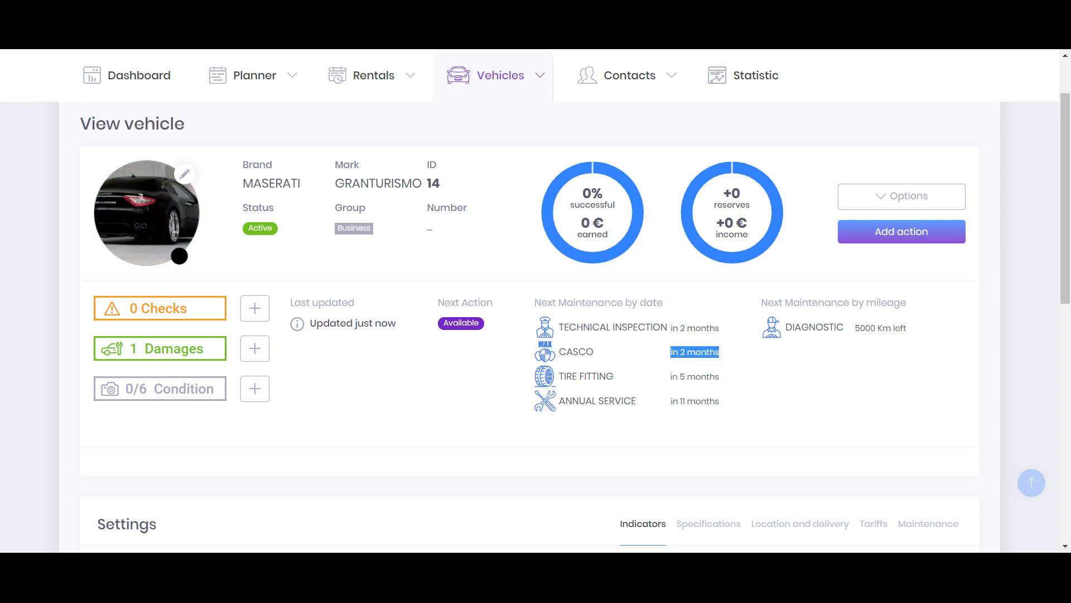
{"action": "left_click_drag", "start_coordinate": [560, 400], "coordinate": [631, 402]}
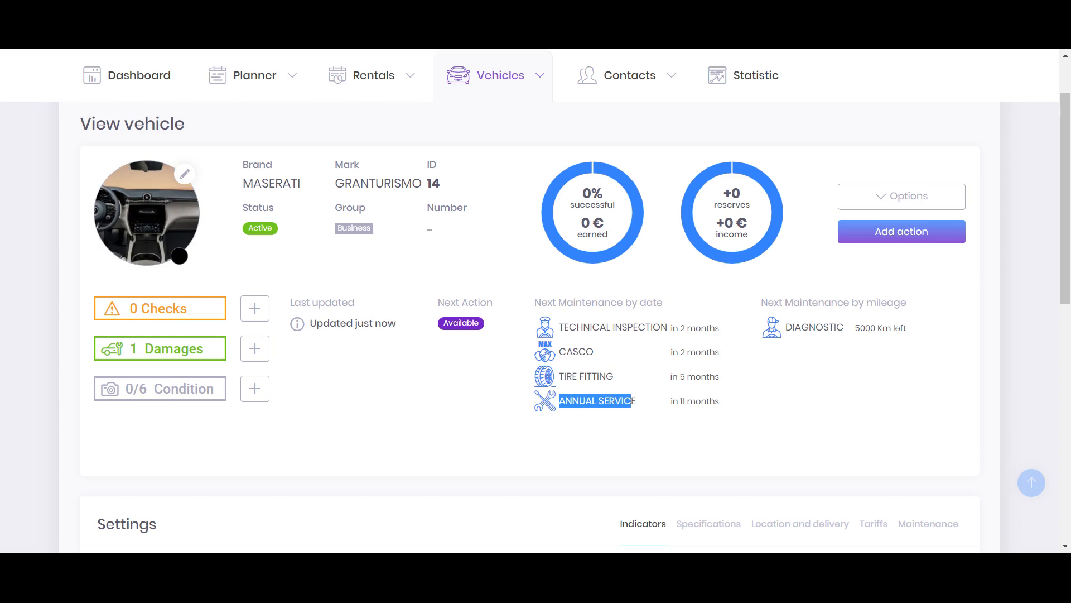
{"action": "left_click", "coordinate": [777, 395]}
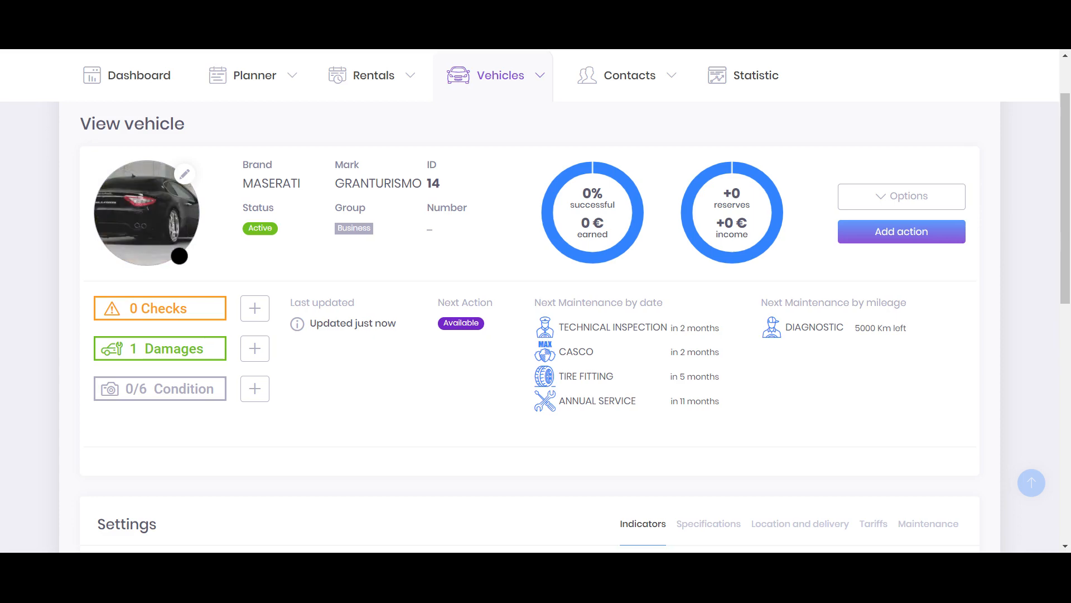
Step: Review the vehicle's settings for specifications, location and delivery, and tariffs, ending with the maintenance list
{"action": "scroll", "coordinate": [716, 358], "scroll_direction": "down", "scroll_amount": 3}
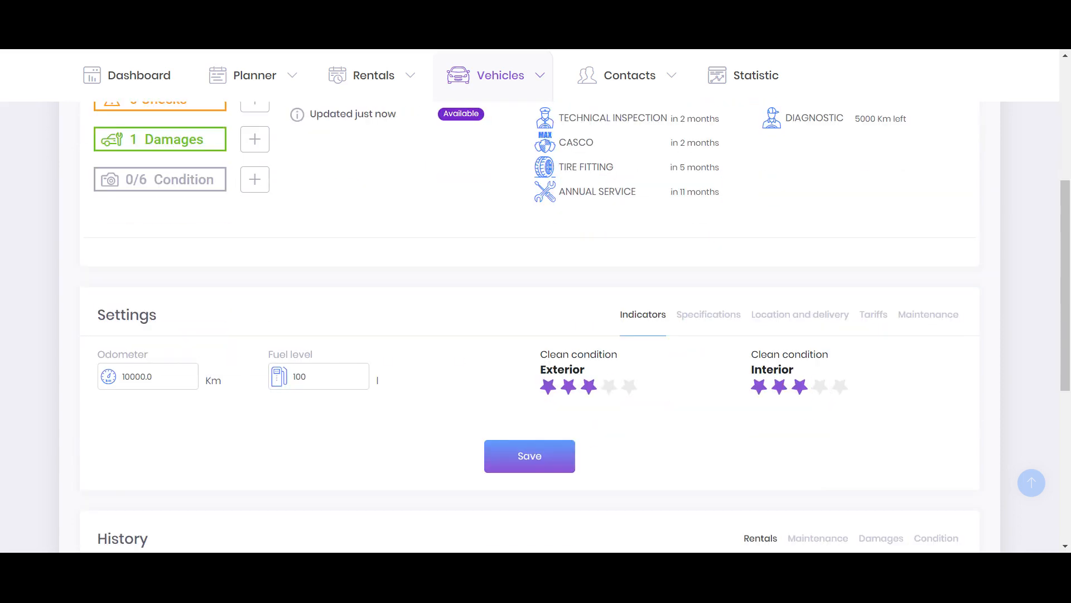
{"action": "left_click_drag", "start_coordinate": [97, 315], "coordinate": [166, 322]}
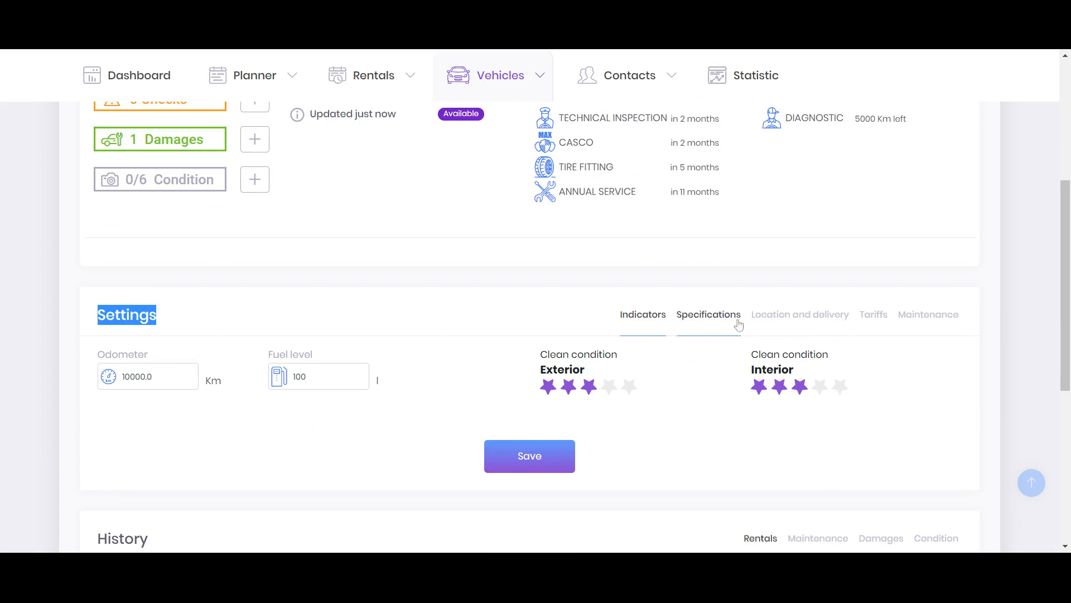
{"action": "left_click", "coordinate": [709, 317]}
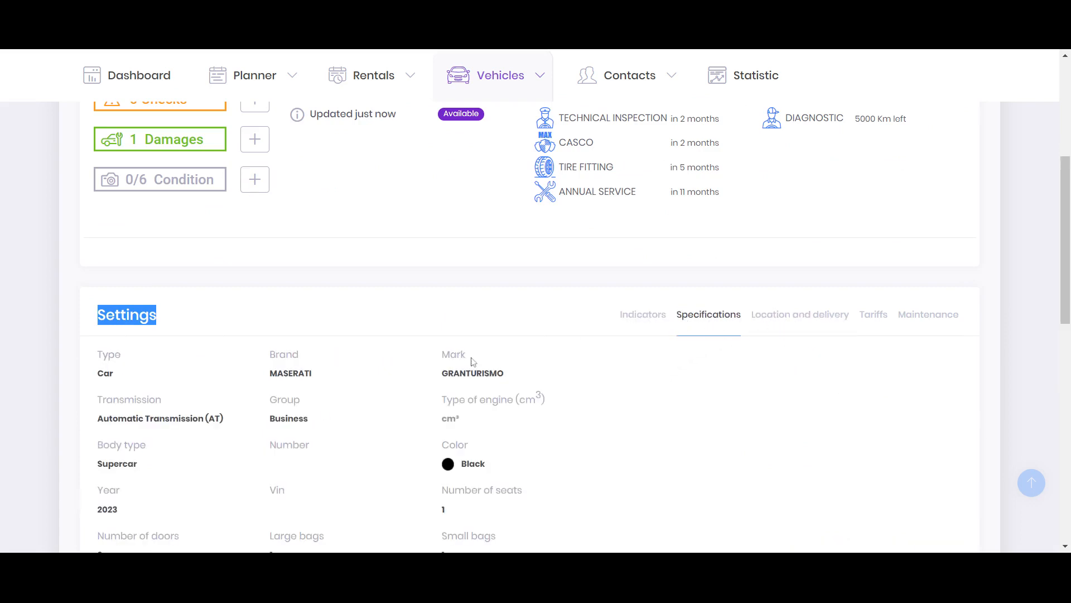
{"action": "scroll", "coordinate": [491, 357], "scroll_direction": "down", "scroll_amount": 1}
{"action": "left_click", "coordinate": [803, 246]}
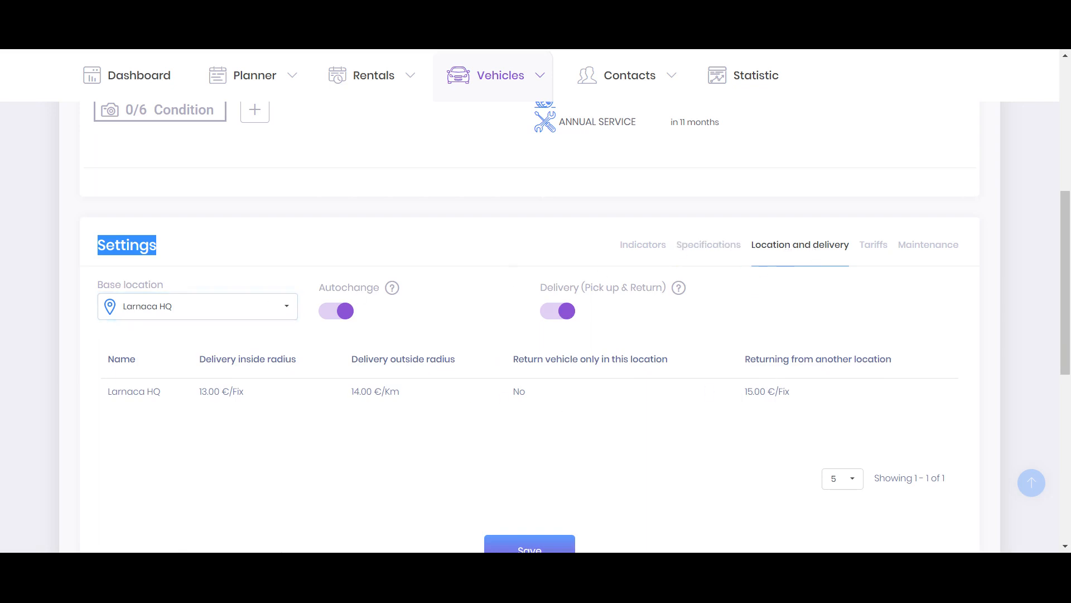
{"action": "left_click", "coordinate": [873, 245]}
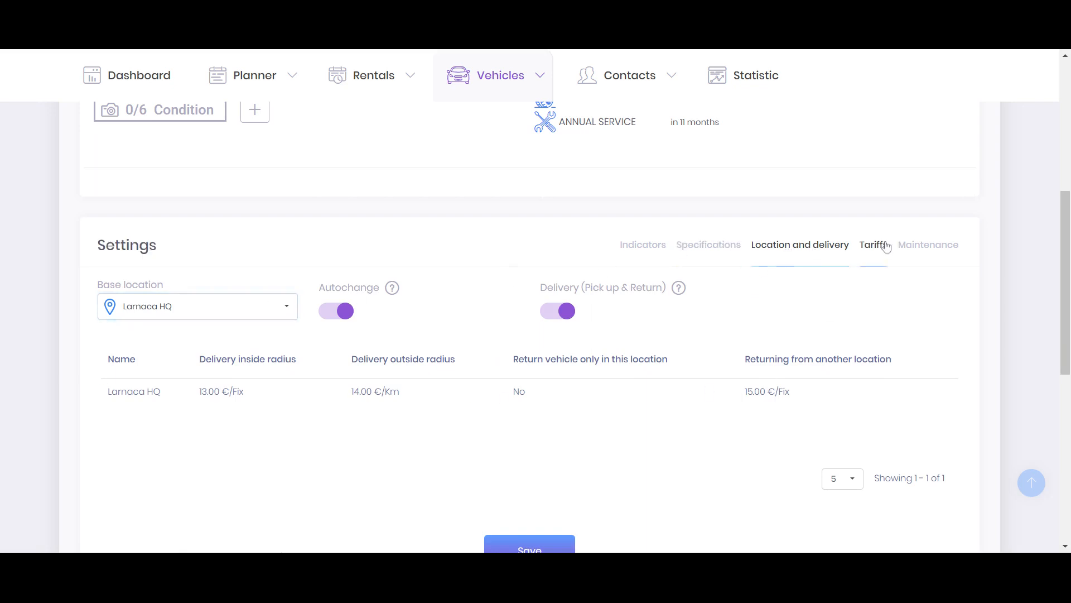
{"action": "left_click", "coordinate": [933, 248]}
{"action": "scroll", "coordinate": [936, 256], "scroll_direction": "down", "scroll_amount": 1}
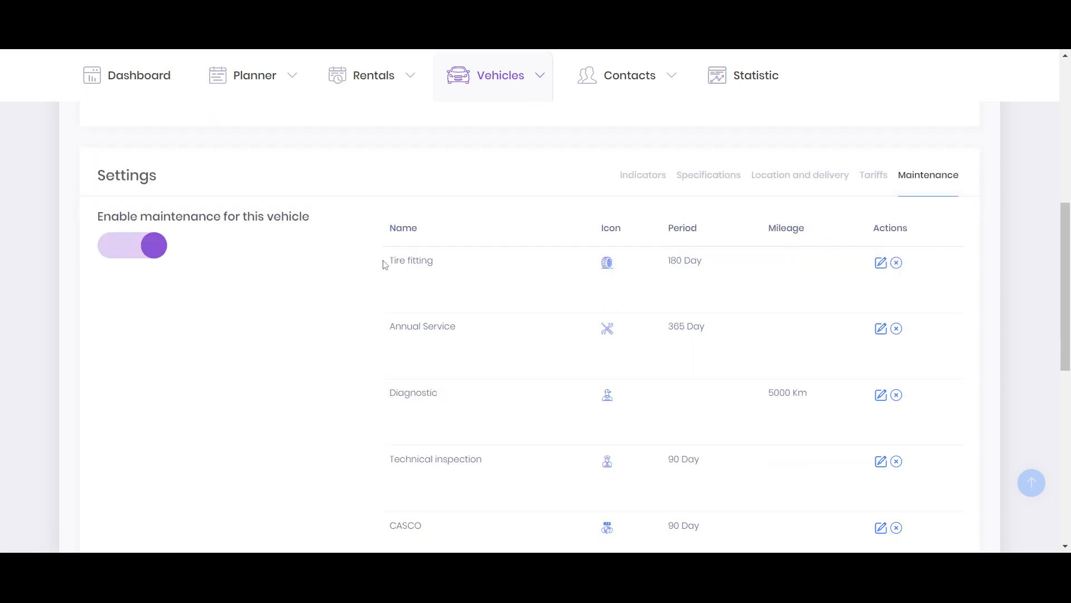
Step: Review the vehicle's rental history and its maintenance history in the History section
{"action": "scroll", "coordinate": [385, 265], "scroll_direction": "down", "scroll_amount": 6}
{"action": "left_click_drag", "start_coordinate": [108, 270], "coordinate": [158, 277]}
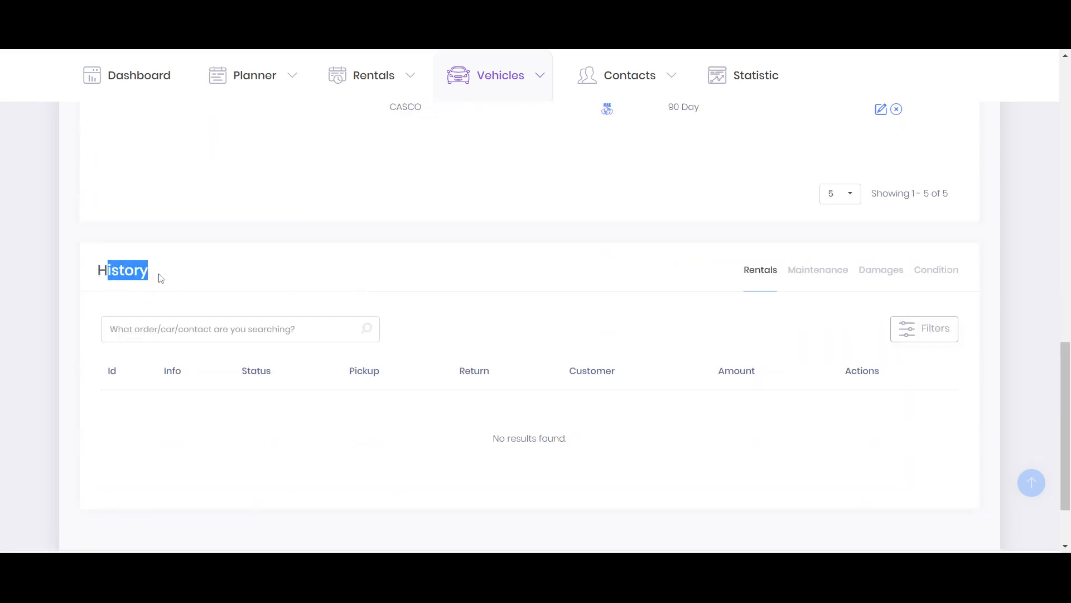
{"action": "left_click", "coordinate": [538, 287]}
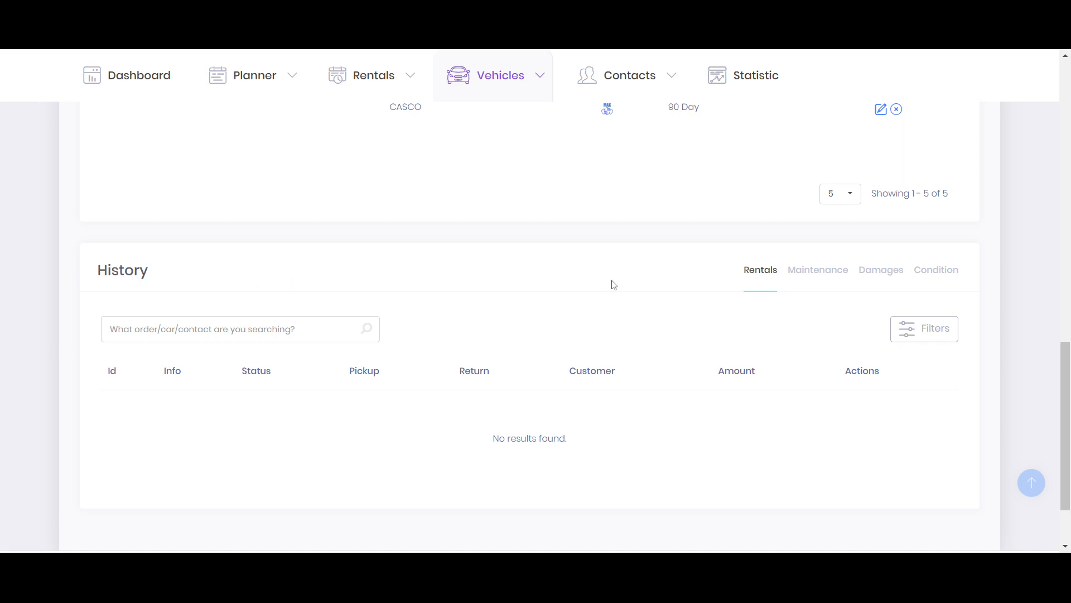
{"action": "left_click", "coordinate": [817, 276]}
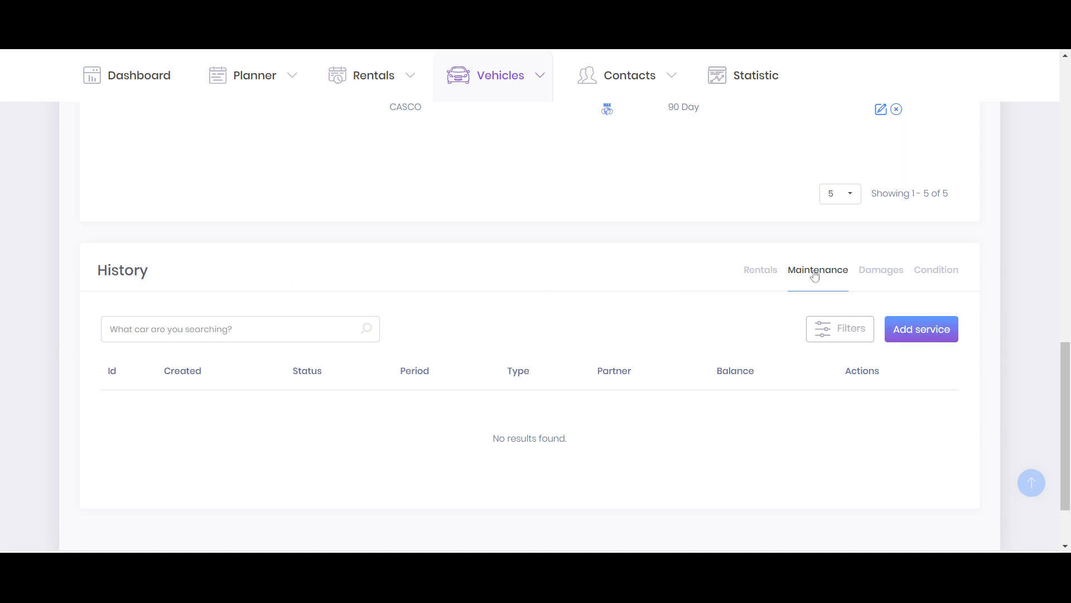
Step: Examine the damage history, including the title and creation date of the recorded damage, and check the condition history
{"action": "left_click", "coordinate": [892, 274]}
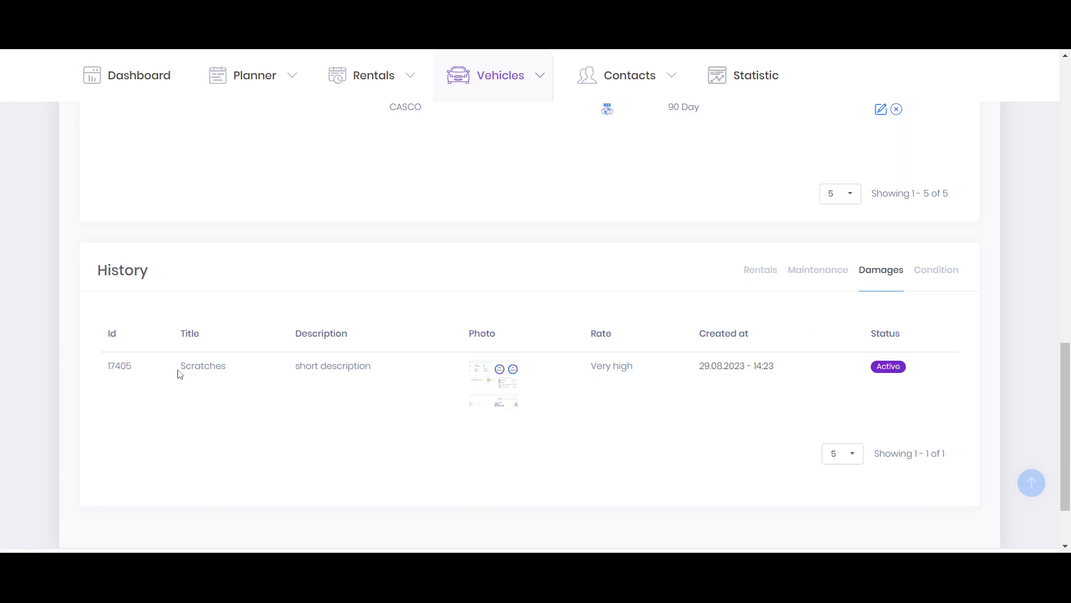
{"action": "left_click_drag", "start_coordinate": [179, 373], "coordinate": [225, 378]}
{"action": "left_click", "coordinate": [361, 404]}
{"action": "left_click_drag", "start_coordinate": [698, 372], "coordinate": [748, 371]}
{"action": "left_click", "coordinate": [754, 411]}
{"action": "left_click", "coordinate": [936, 271]}
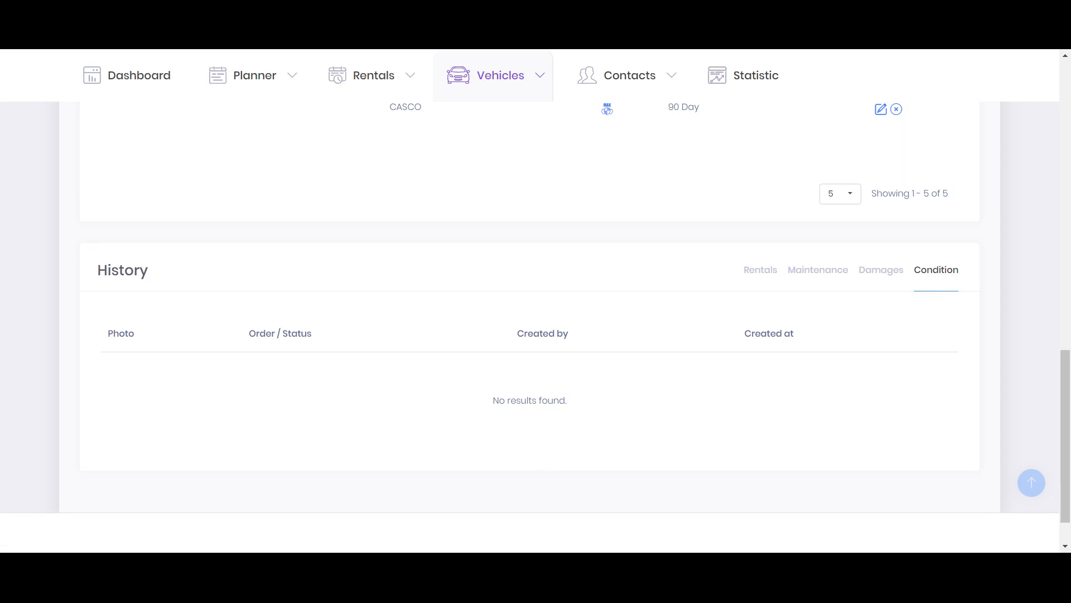
{"action": "scroll", "coordinate": [529, 417], "scroll_direction": "down", "scroll_amount": 1}
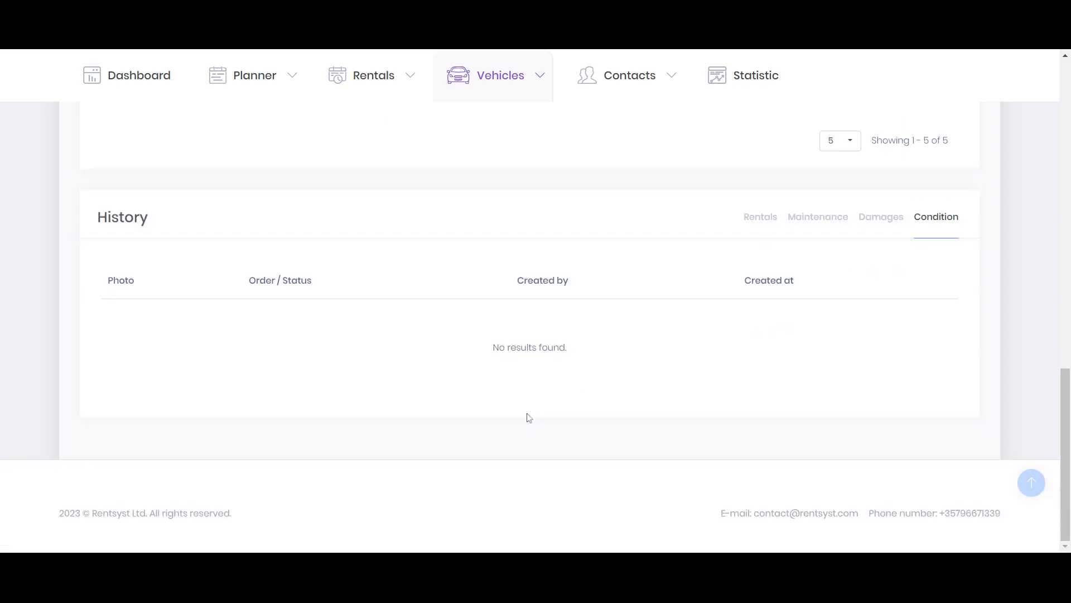
{"action": "scroll", "coordinate": [519, 410], "scroll_direction": "up", "scroll_amount": 15}
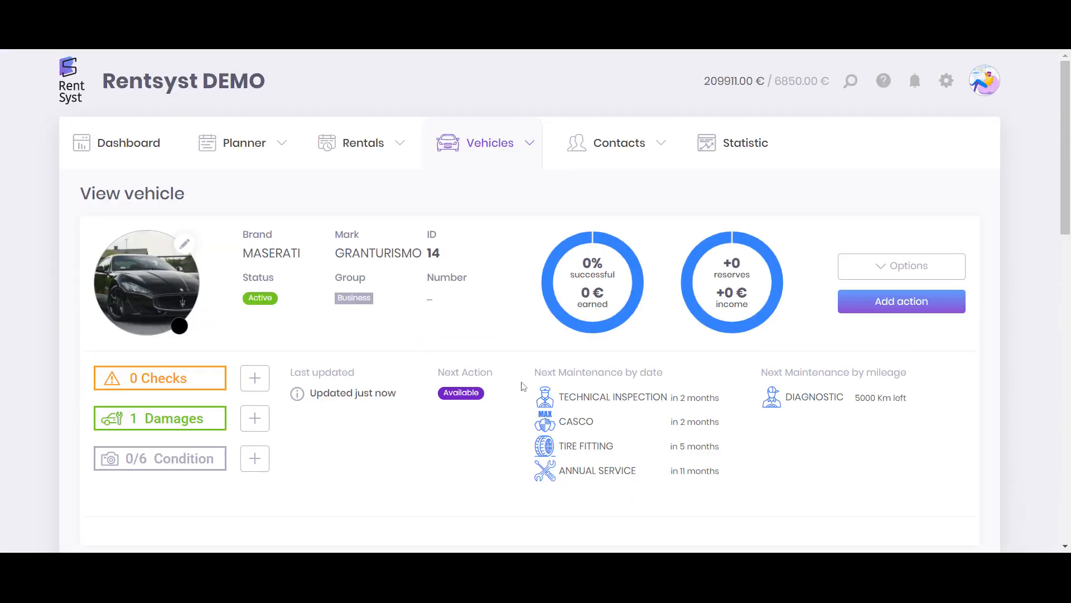